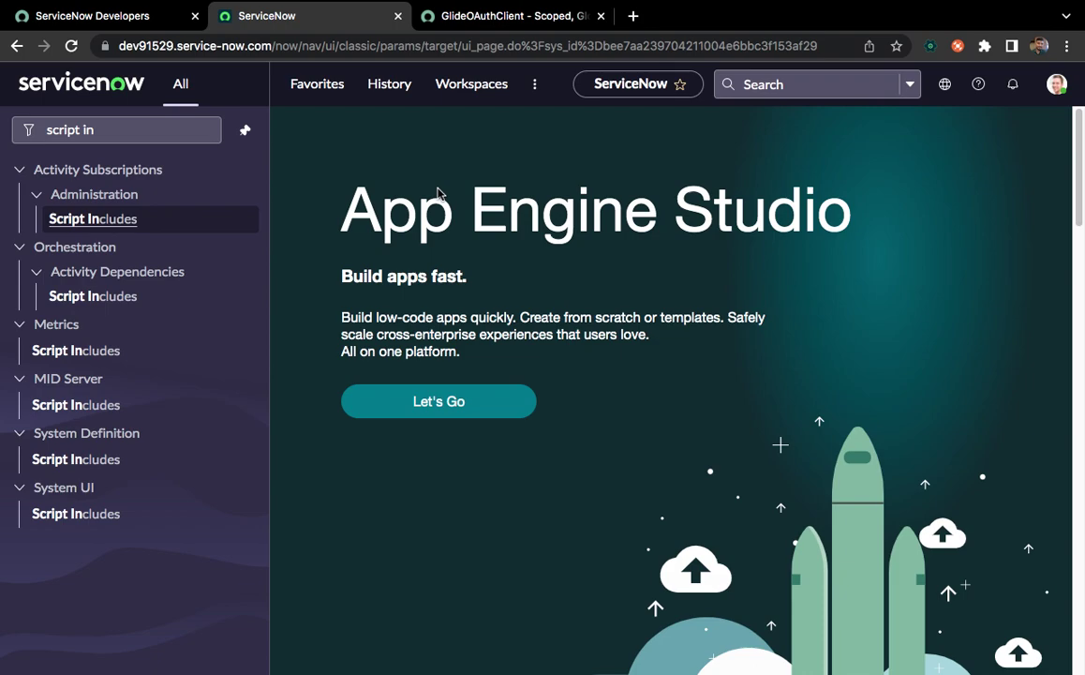
key("ctrl+Right")
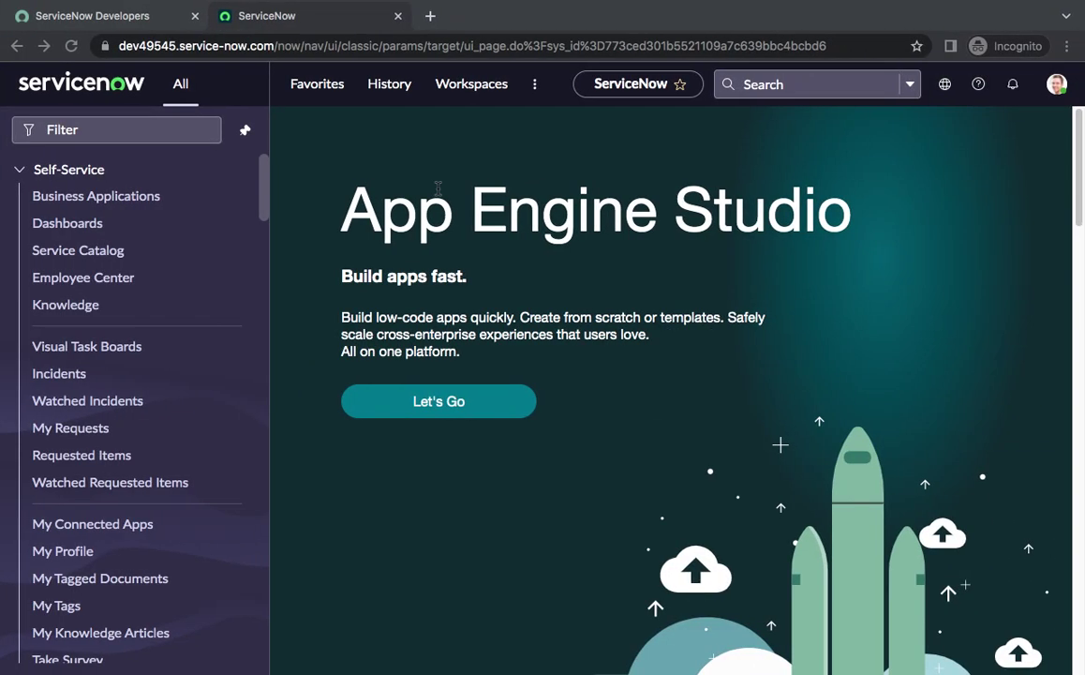
key("ctrl+Left")
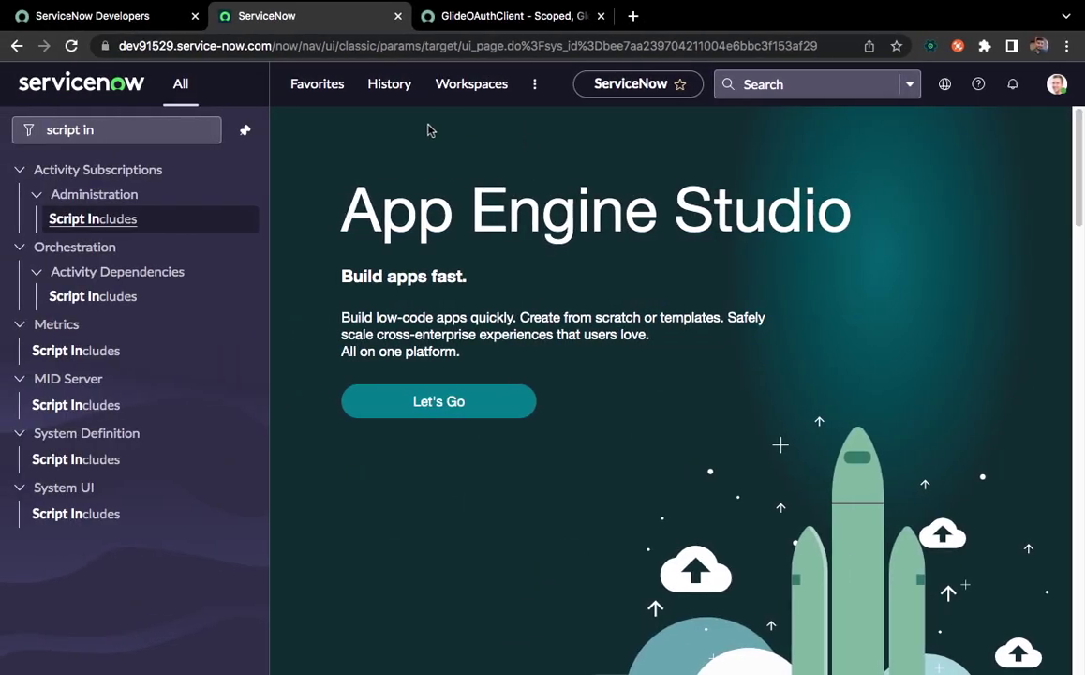
key("ctrl+Right")
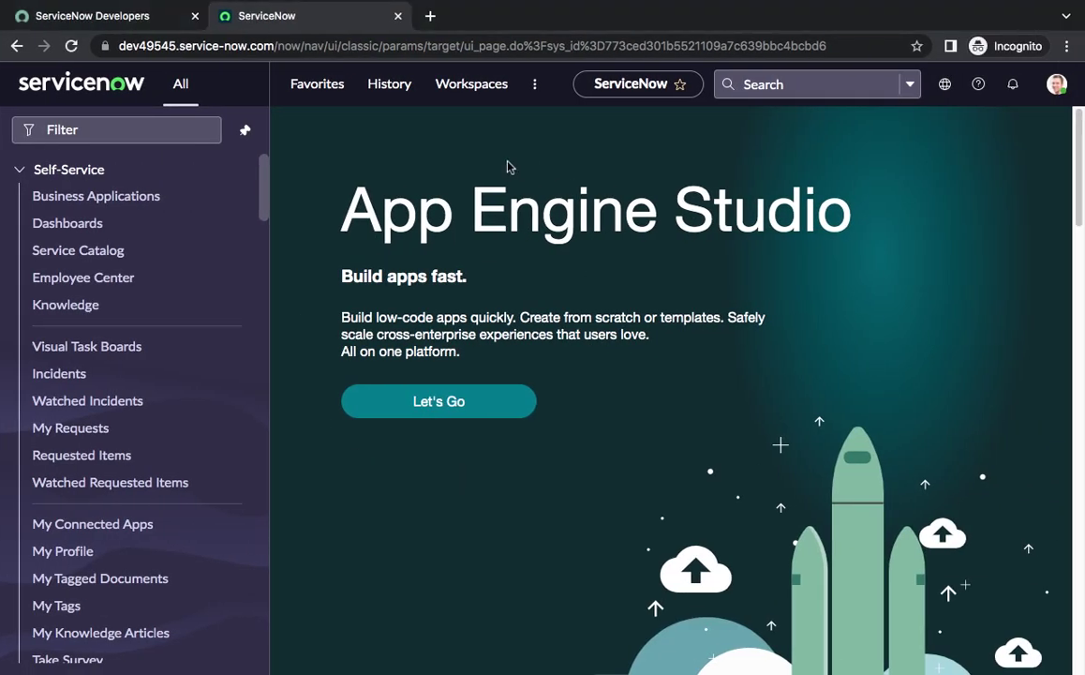
Clear the "script in" navigator filter in the dev91529 instance
left_click(157, 131)
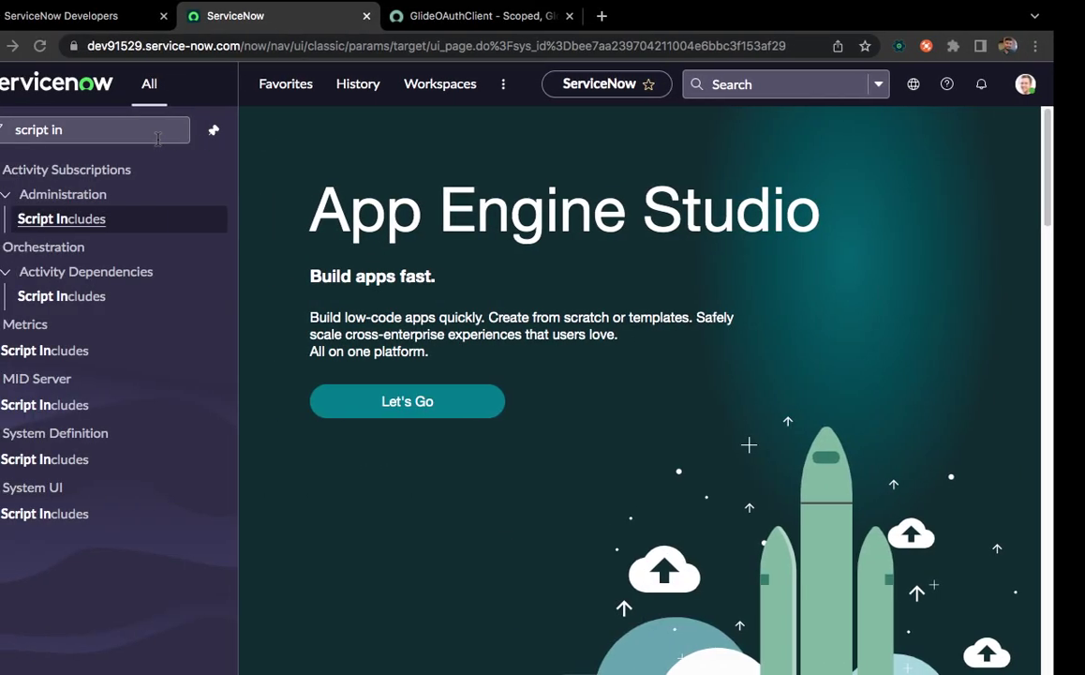
triple_click(168, 130)
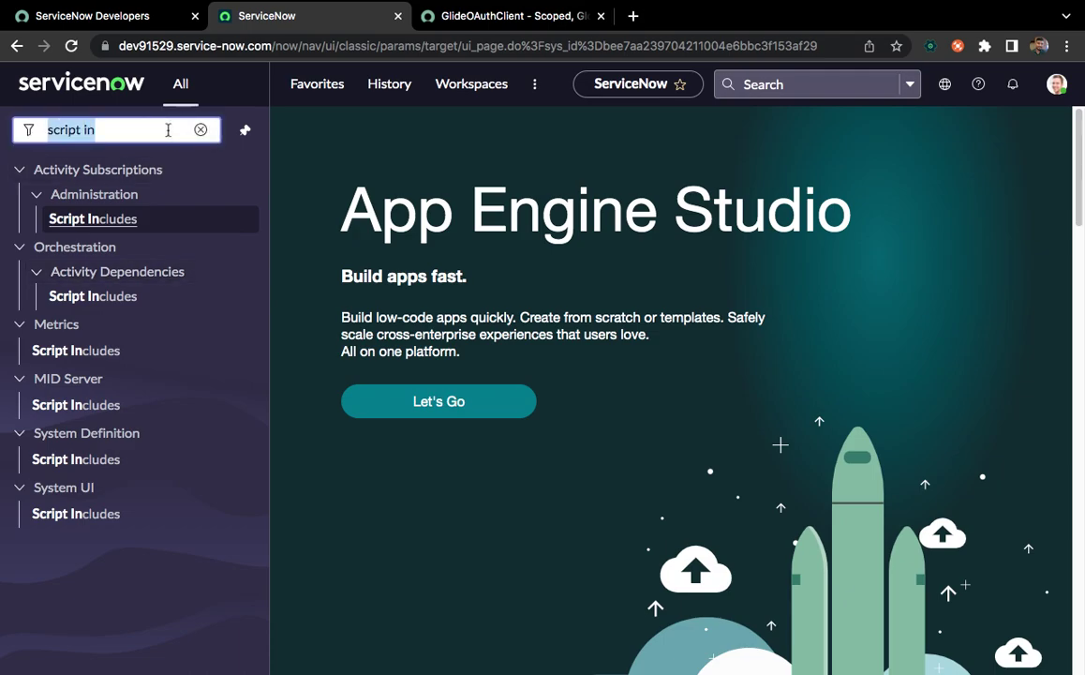
key("BackSpace")
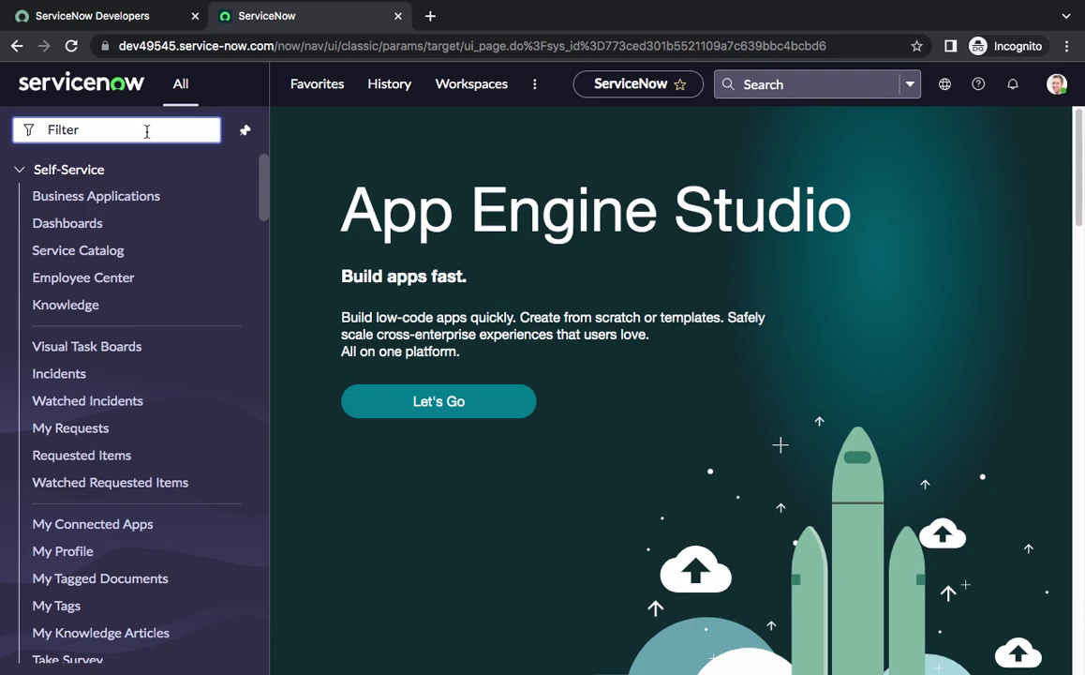
In the dev49545 instance, open the Application Registry and start a new OAuth API endpoint for external clients
type("application re")
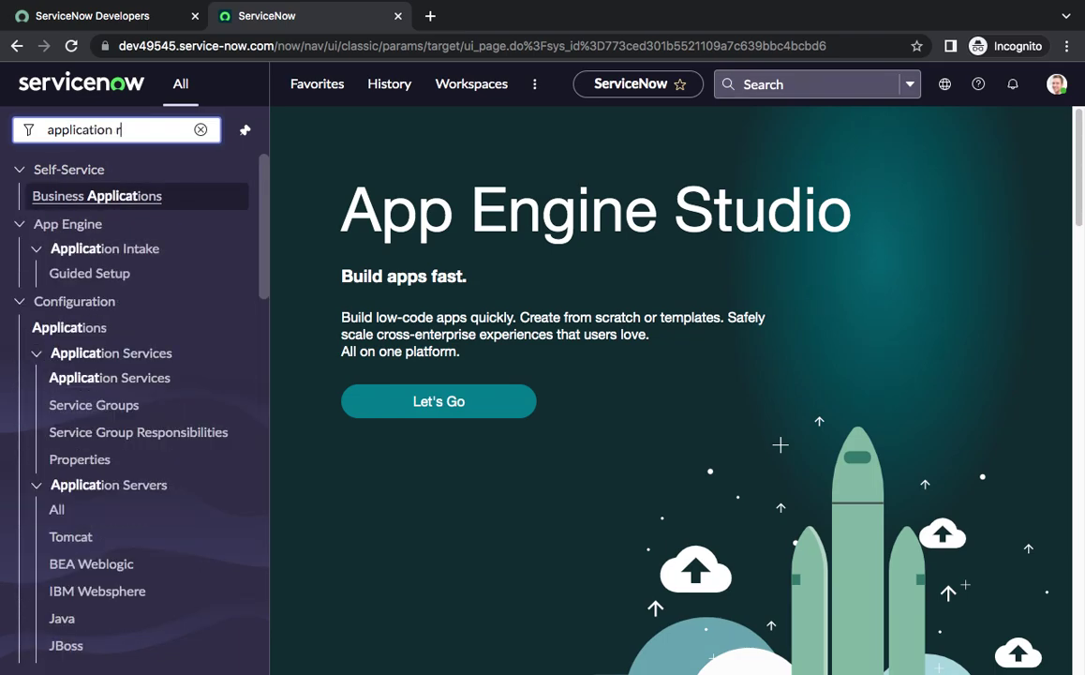
left_click(80, 251)
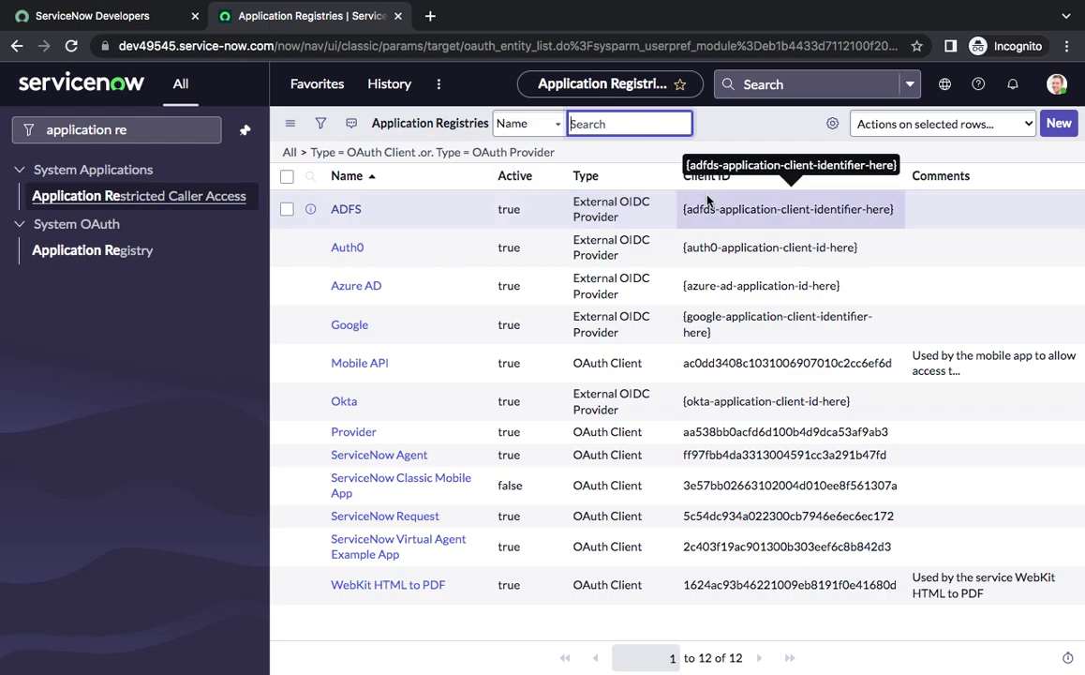
left_click(1059, 124)
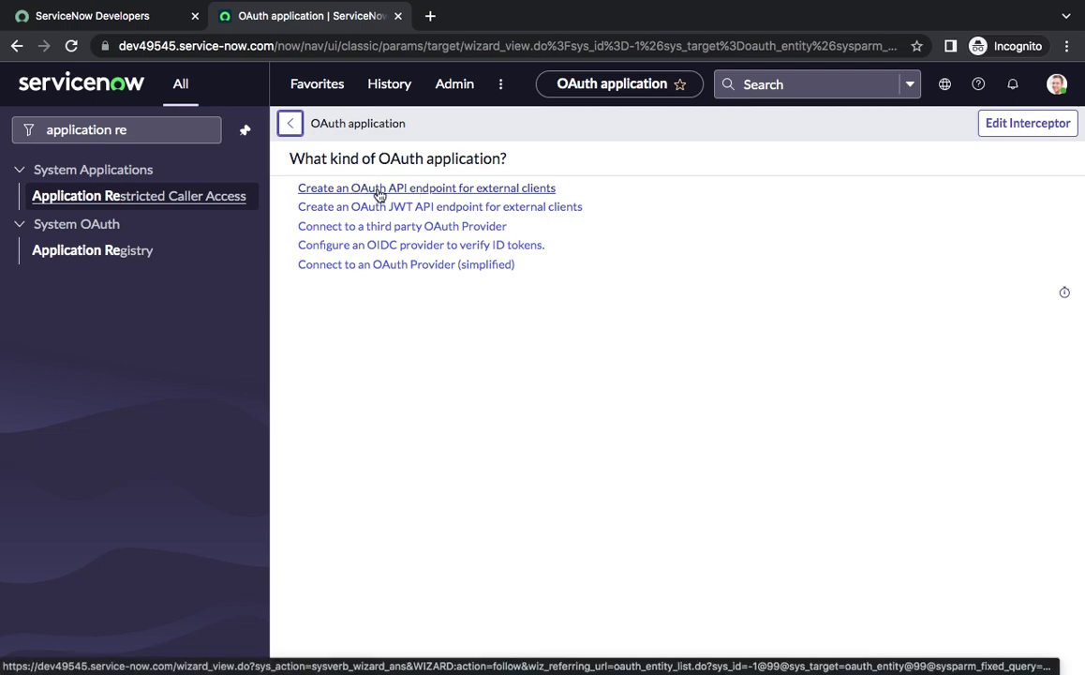
left_click(457, 189)
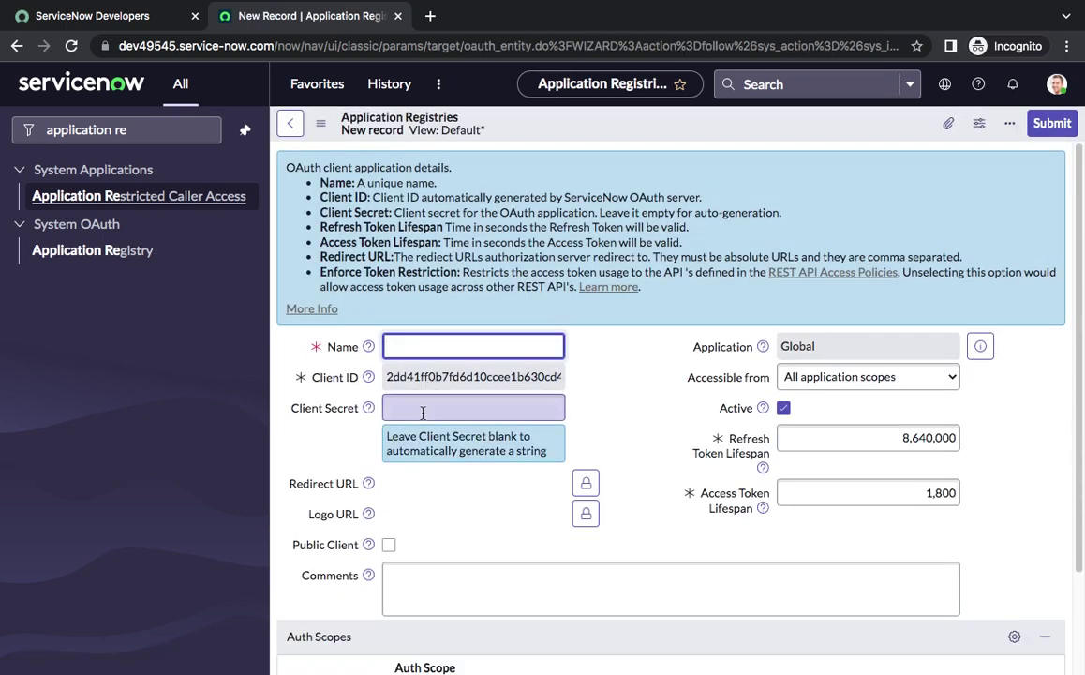
Name the new OAuth client application "dev91529 - Provider" and save the record with its client secret left blank
left_click(423, 409)
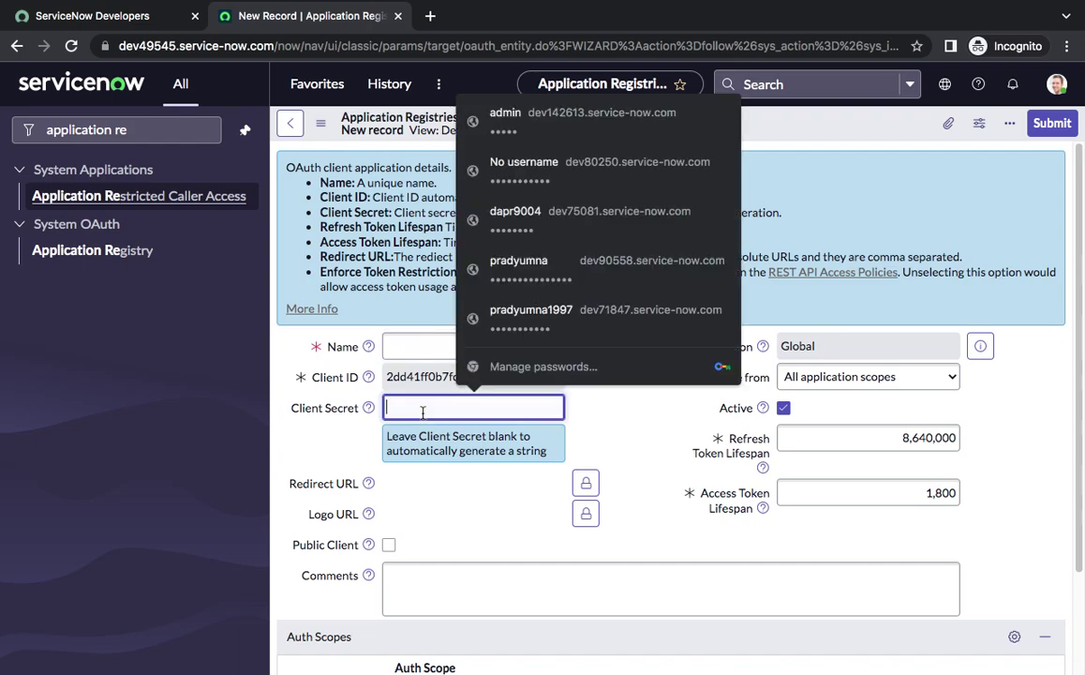
left_click(618, 422)
left_click(438, 346)
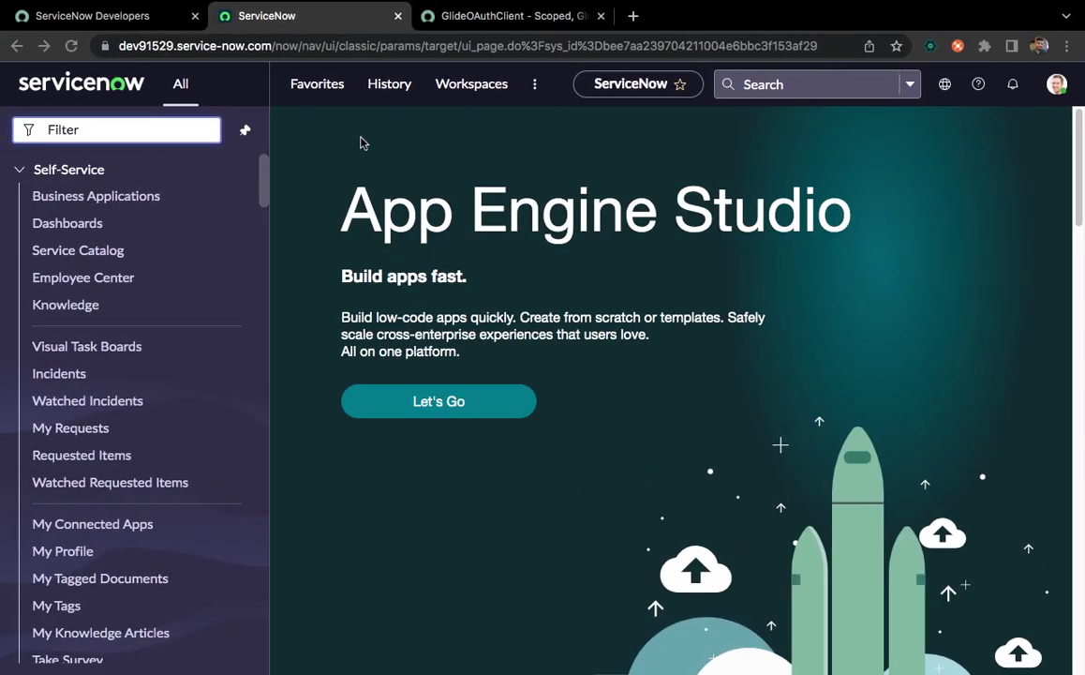
left_click_drag(175, 51, 122, 53)
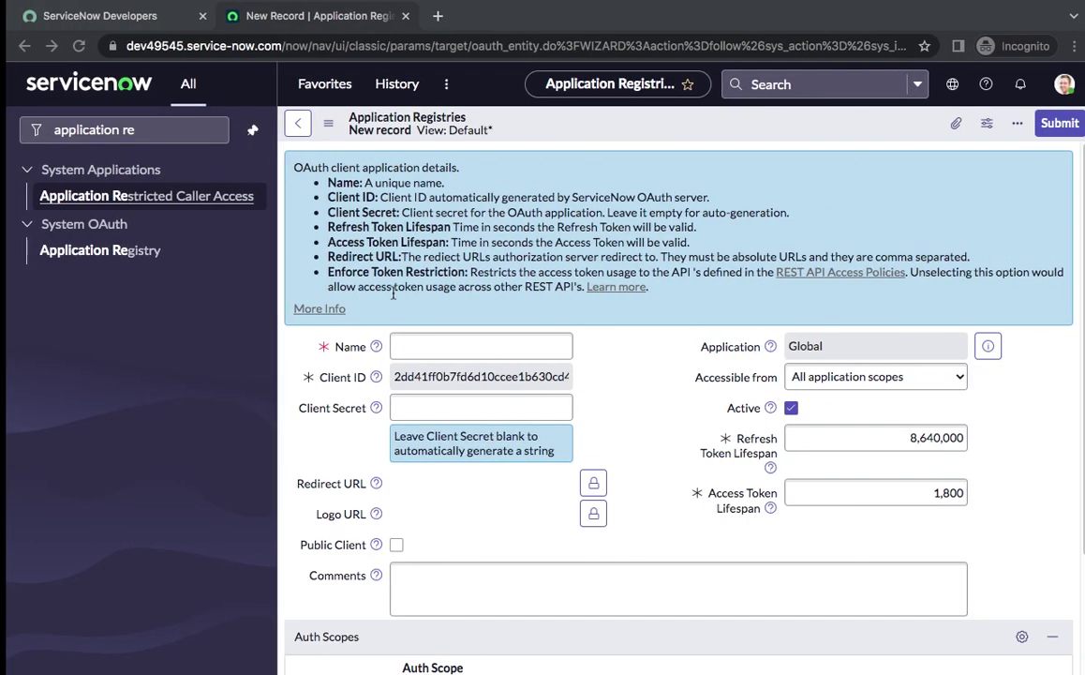
type("dev91529")
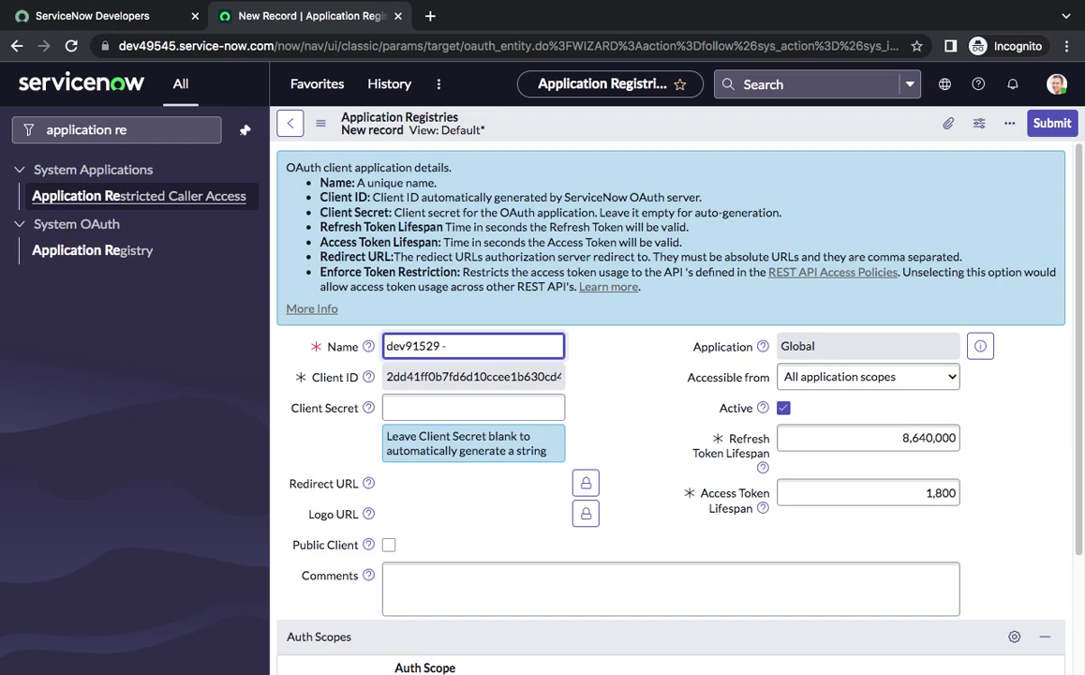
type("- Provider")
left_click(605, 381)
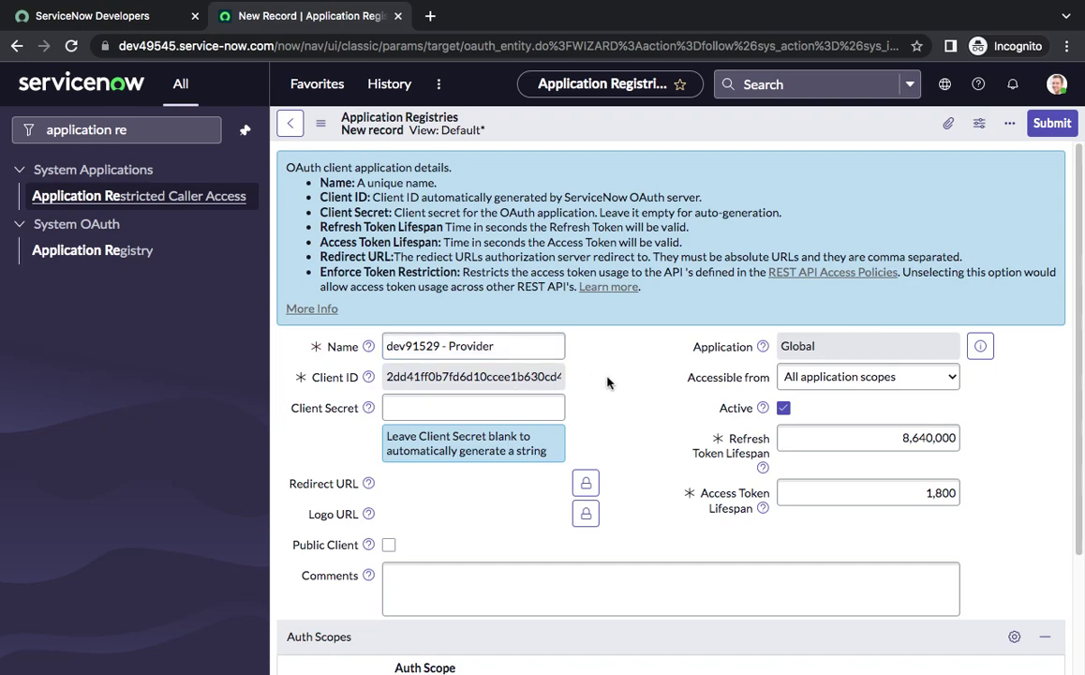
right_click(671, 133)
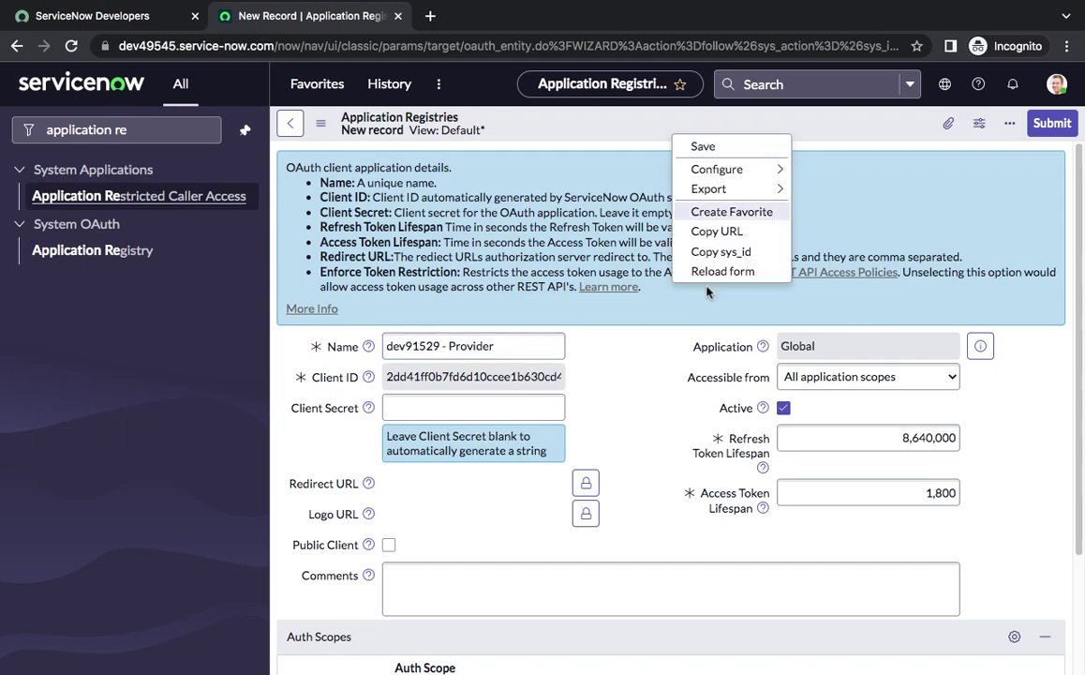
left_click(713, 149)
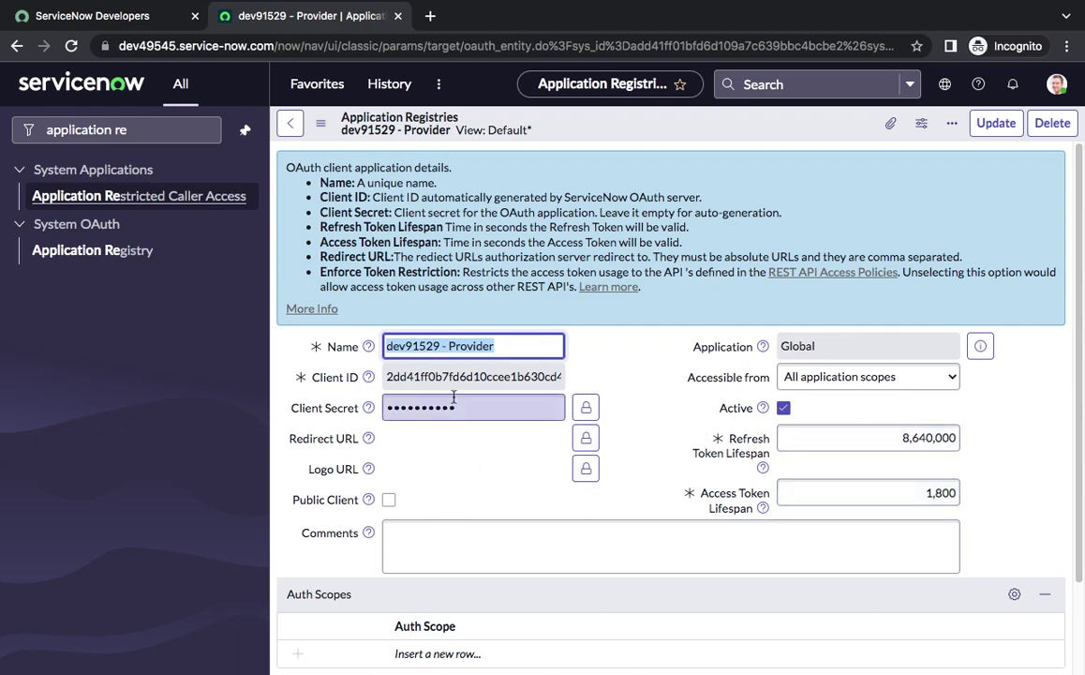
In the dev91529 instance, open the Application Registry and start a new record that connects to a third party OAuth Provider
key("ctrl+Left")
left_click(115, 127)
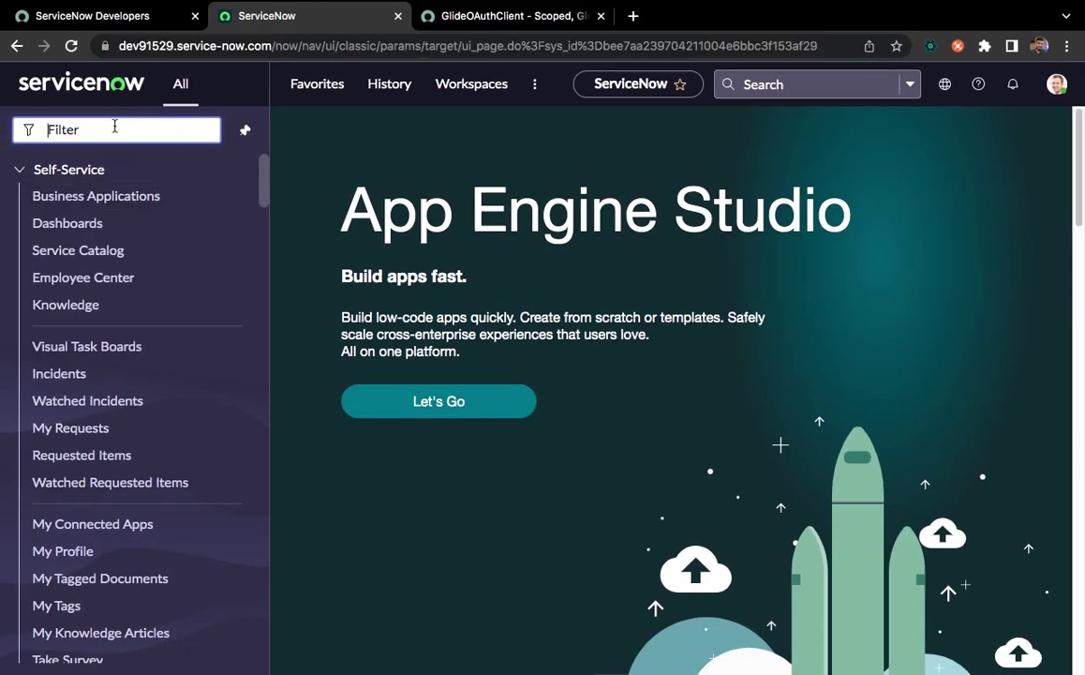
type("ap")
key("BackSpace")
type("pplication")
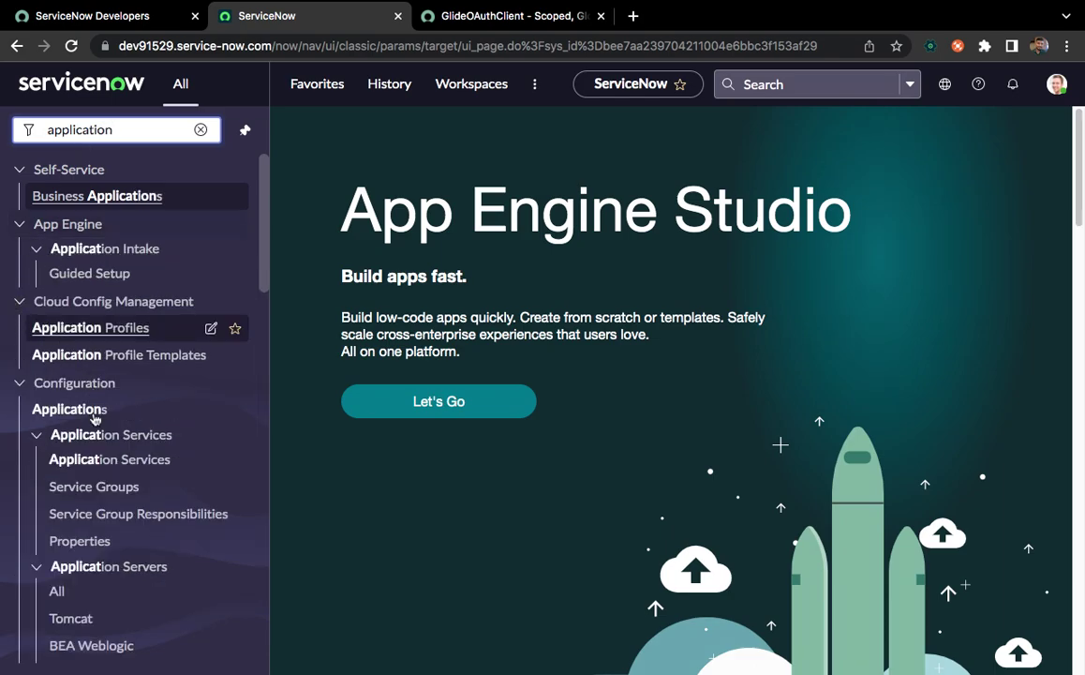
type(" re")
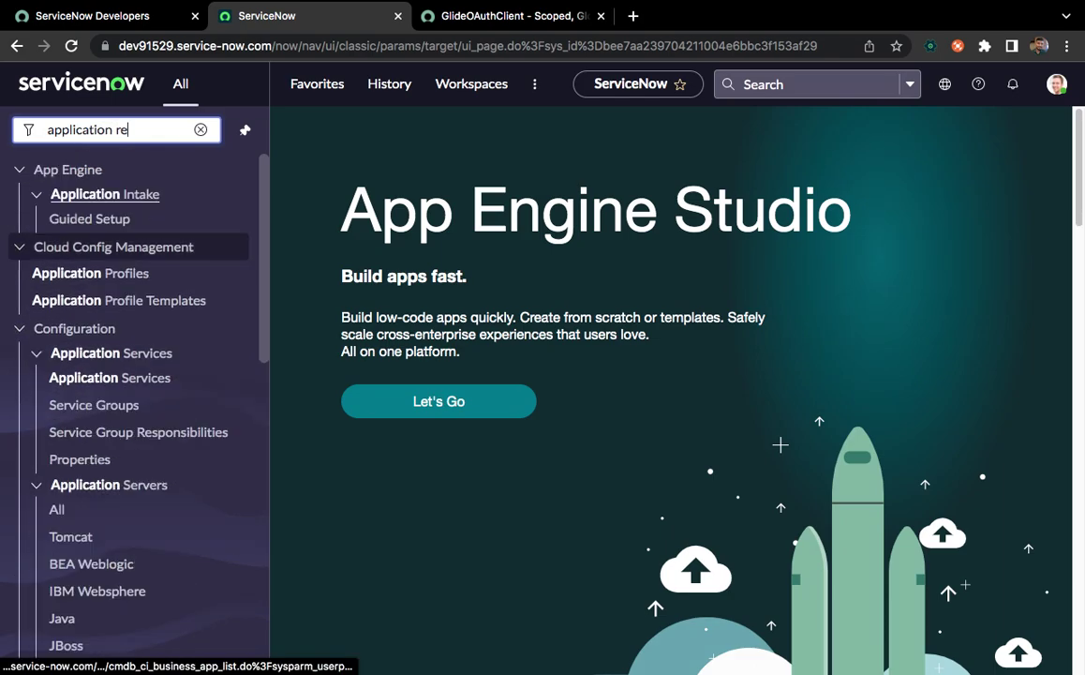
left_click(122, 253)
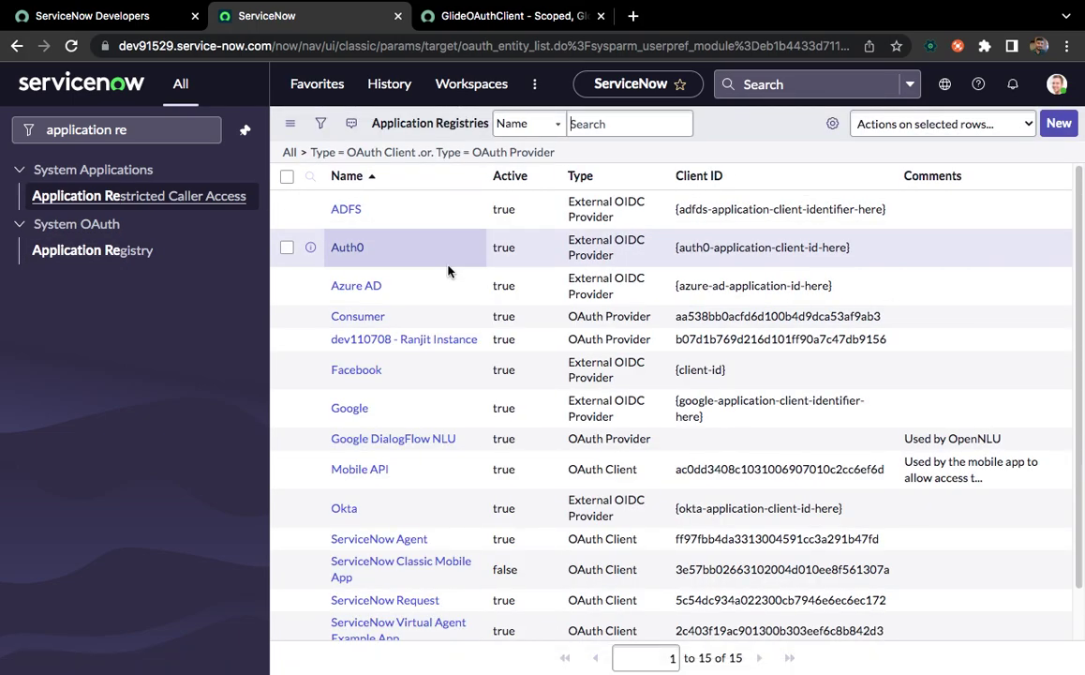
left_click(1059, 126)
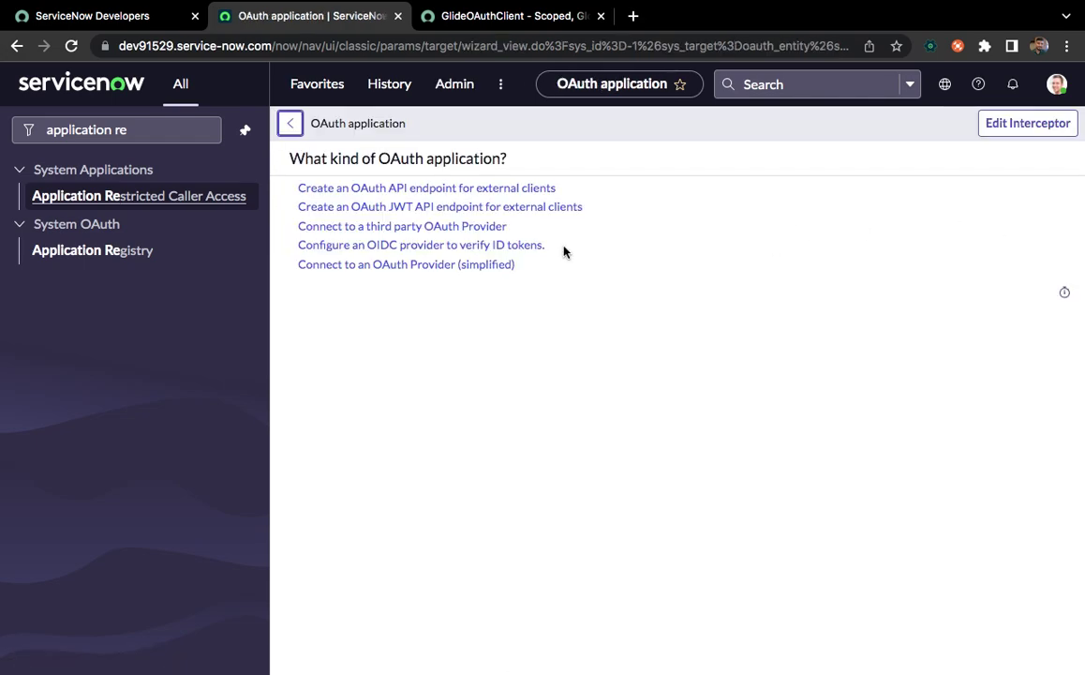
left_click(417, 232)
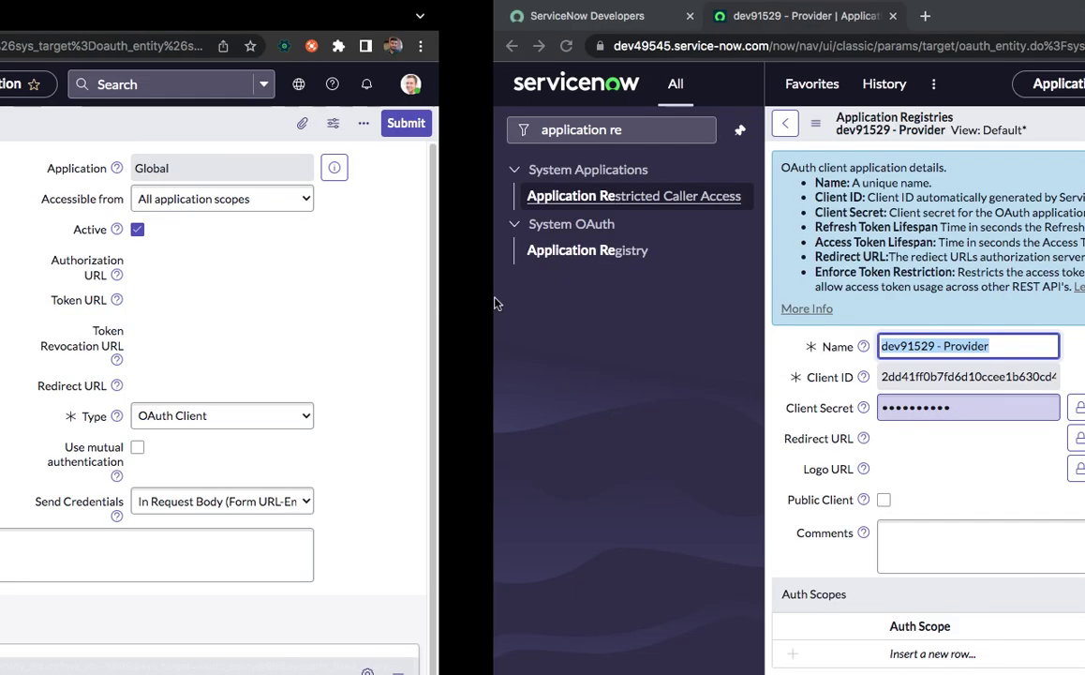
Name the OAuth provider record "dev49545 -Consumer", copying the instance name from the other instance's web address
key("ctrl+Left")
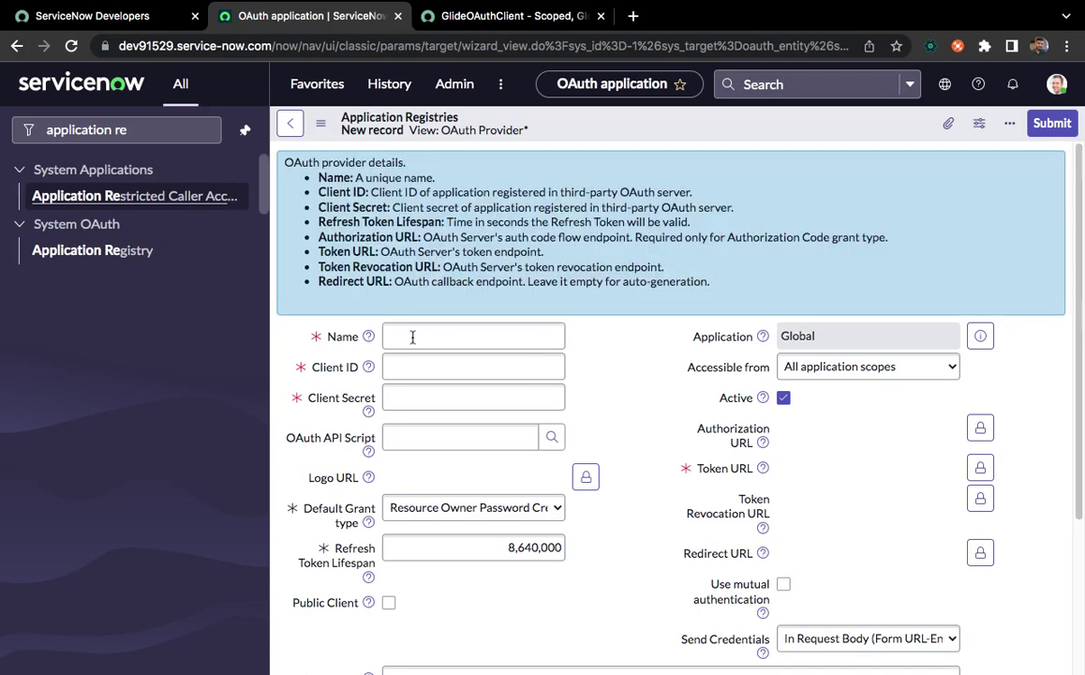
key("ctrl+Right")
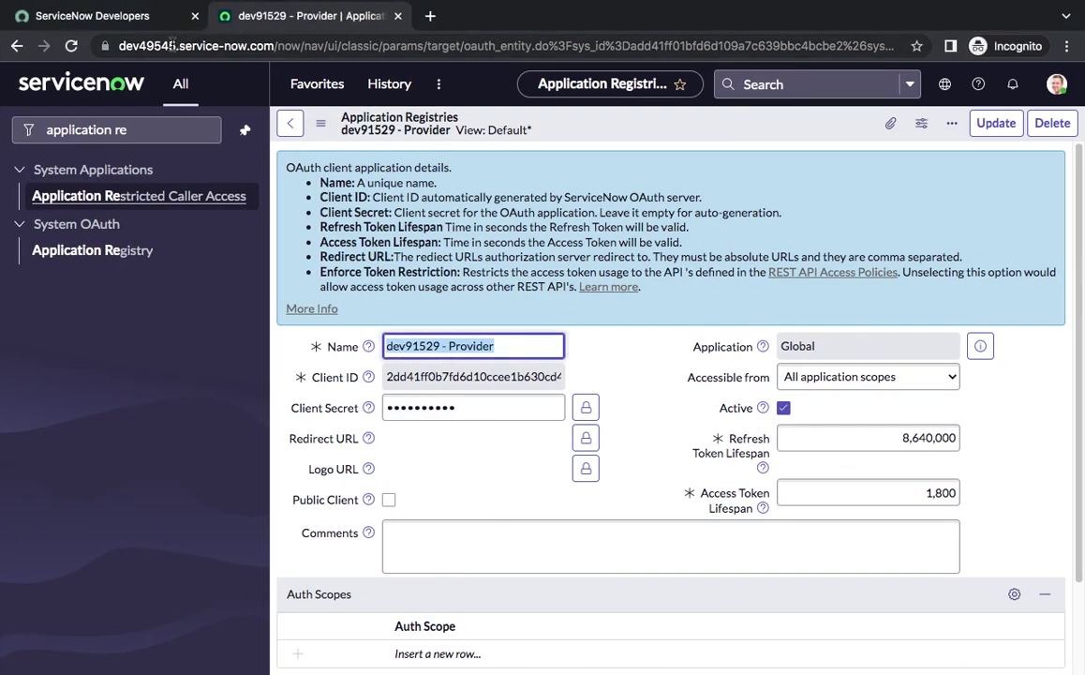
double_click(172, 45)
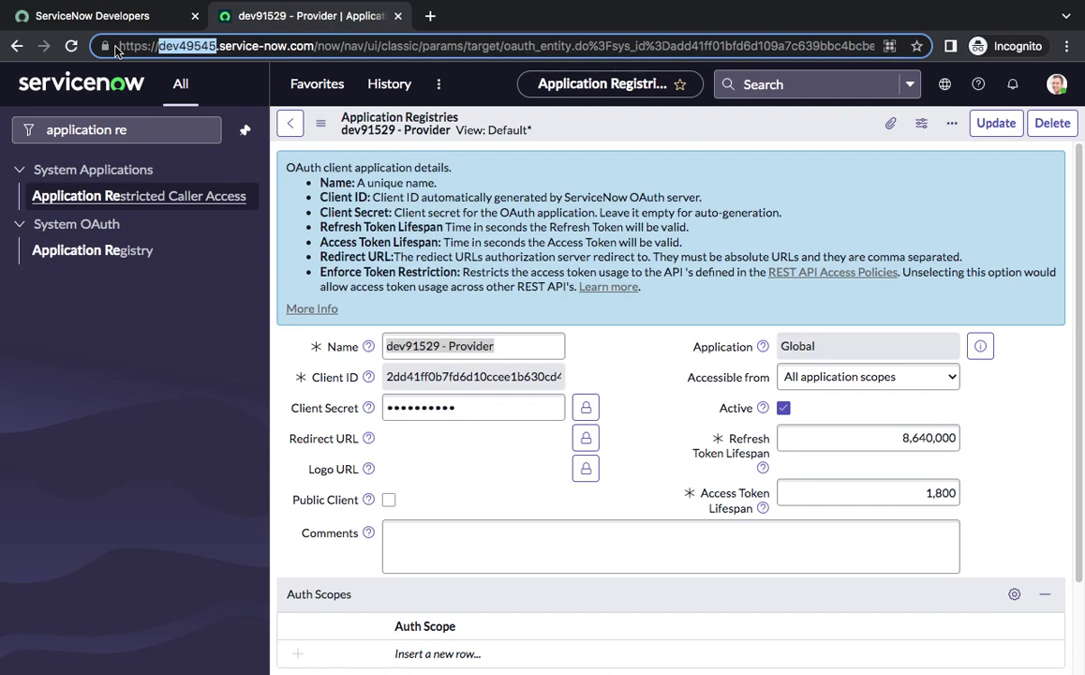
key("ctrl+c")
key("ctrl+Left")
key("ctrl+v")
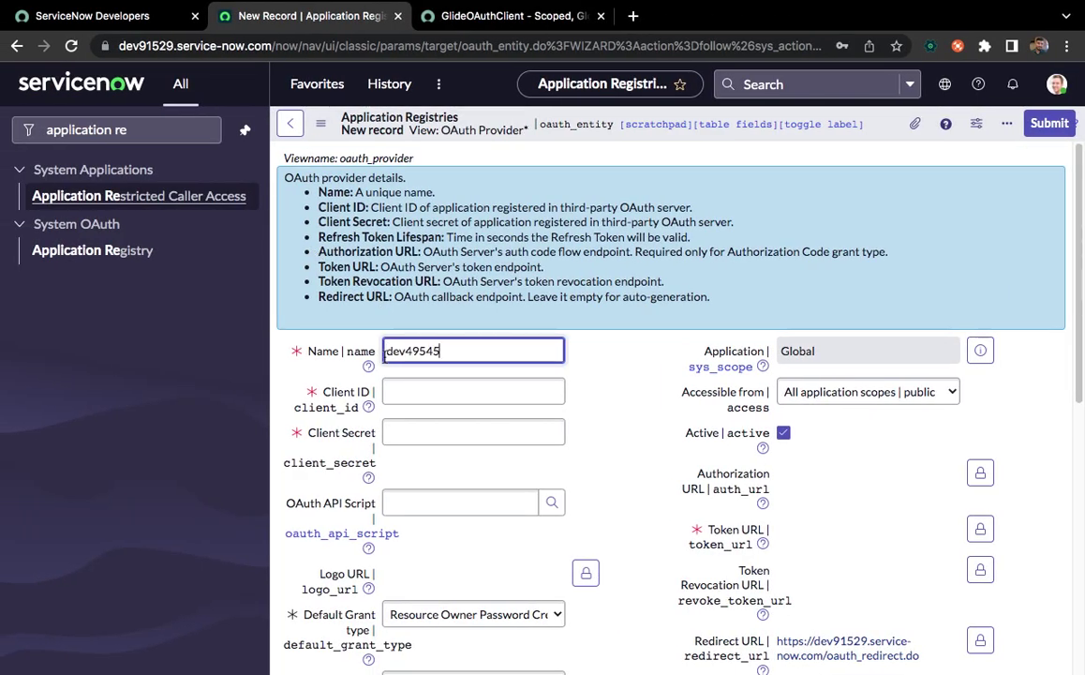
type("-Consumer")
key("Tab")
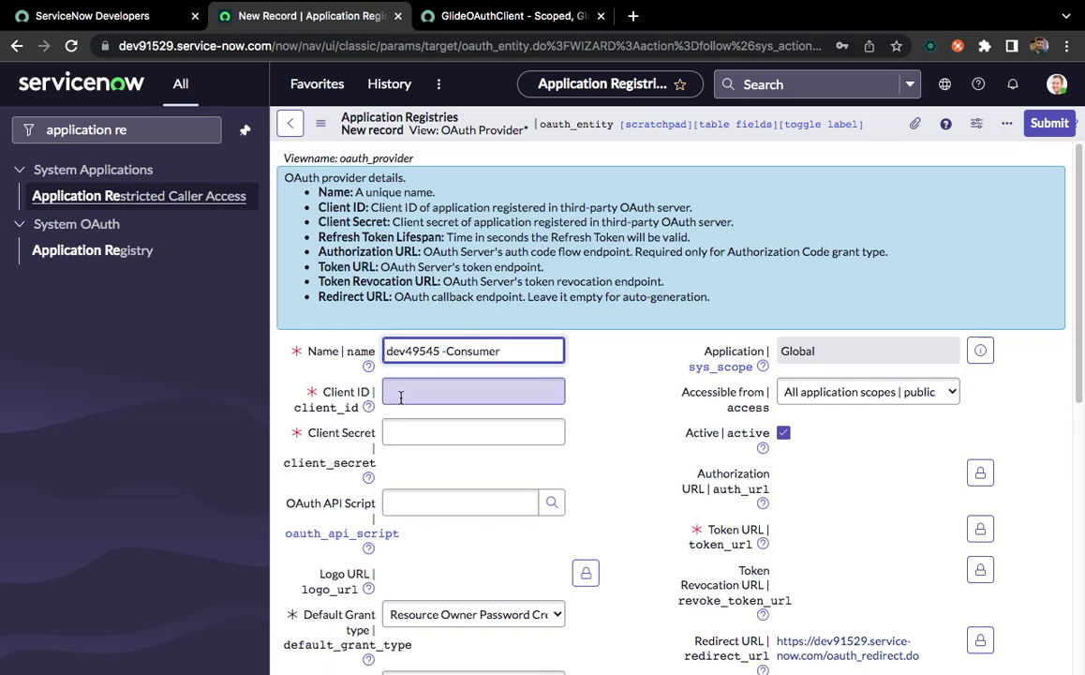
Copy the client ID of the dev91529 - Provider record into the consumer record's Client ID field
key("ctrl+Right")
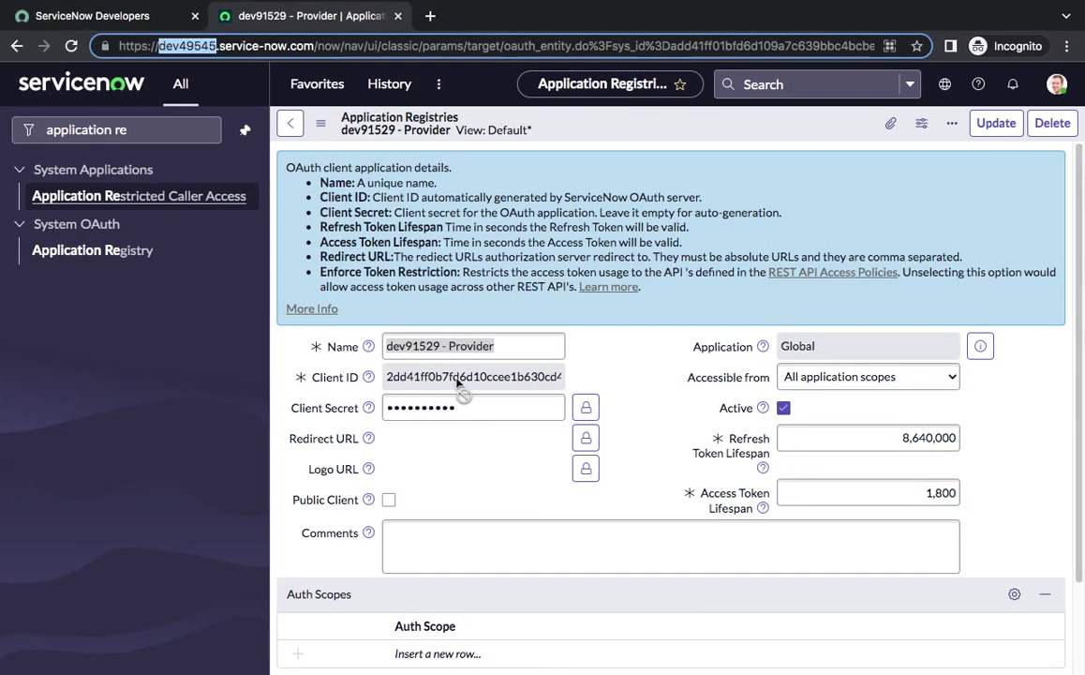
double_click(459, 379)
key("ctrl+Left")
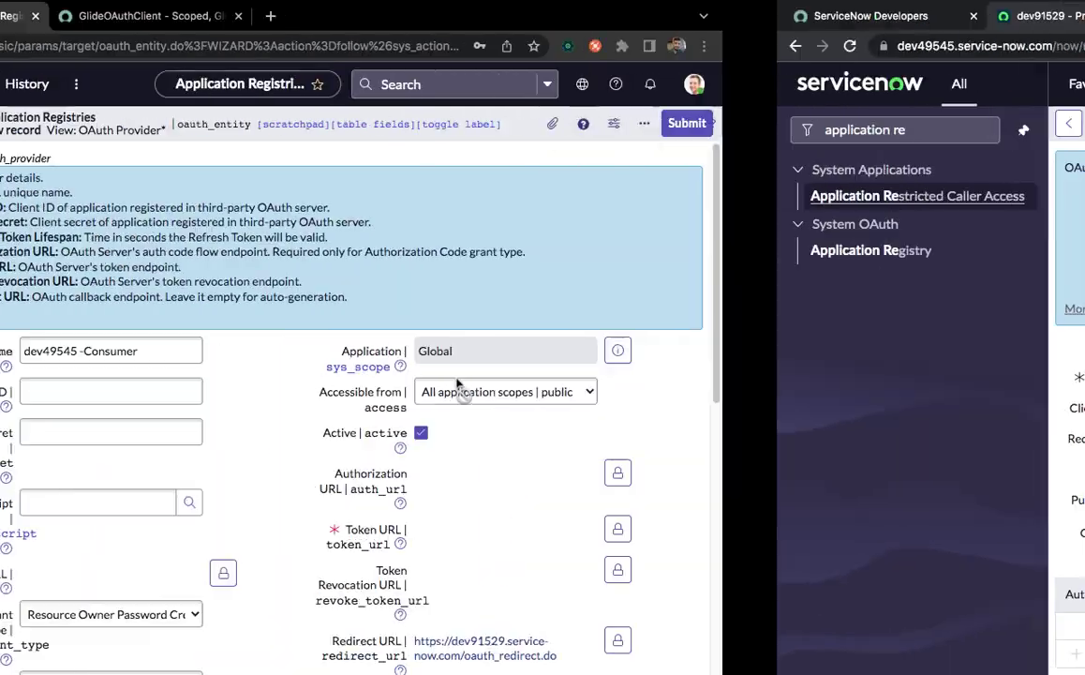
key("ctrl+v")
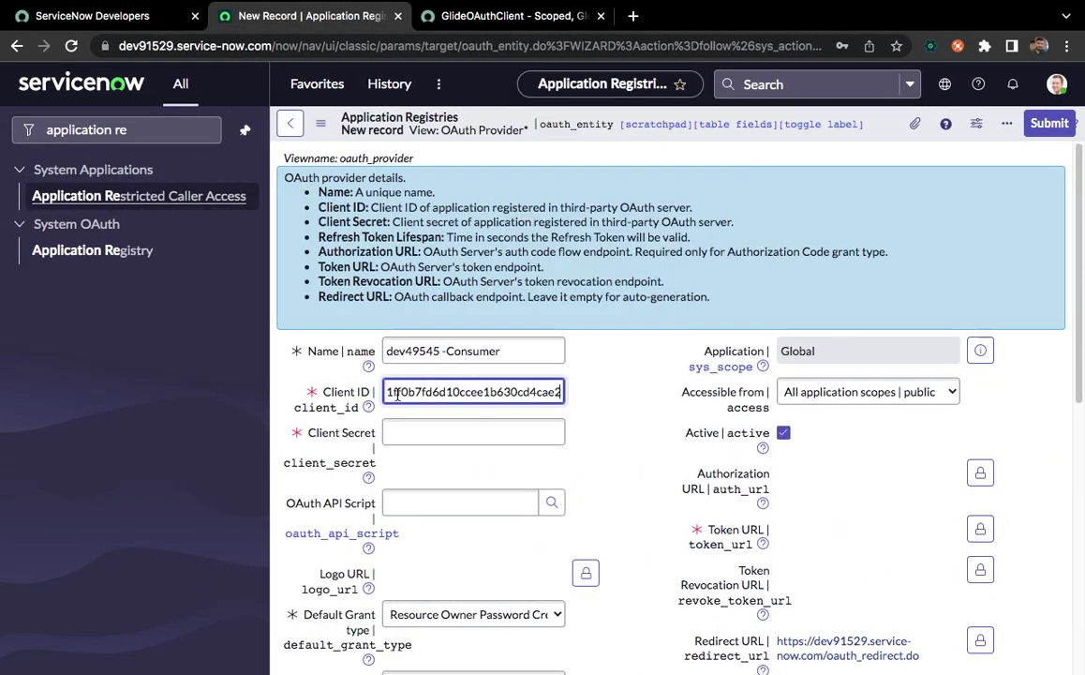
Copy the client secret of the dev91529 - Provider record into the consumer record's Client Secret field
key("ctrl+Right")
left_click(551, 409)
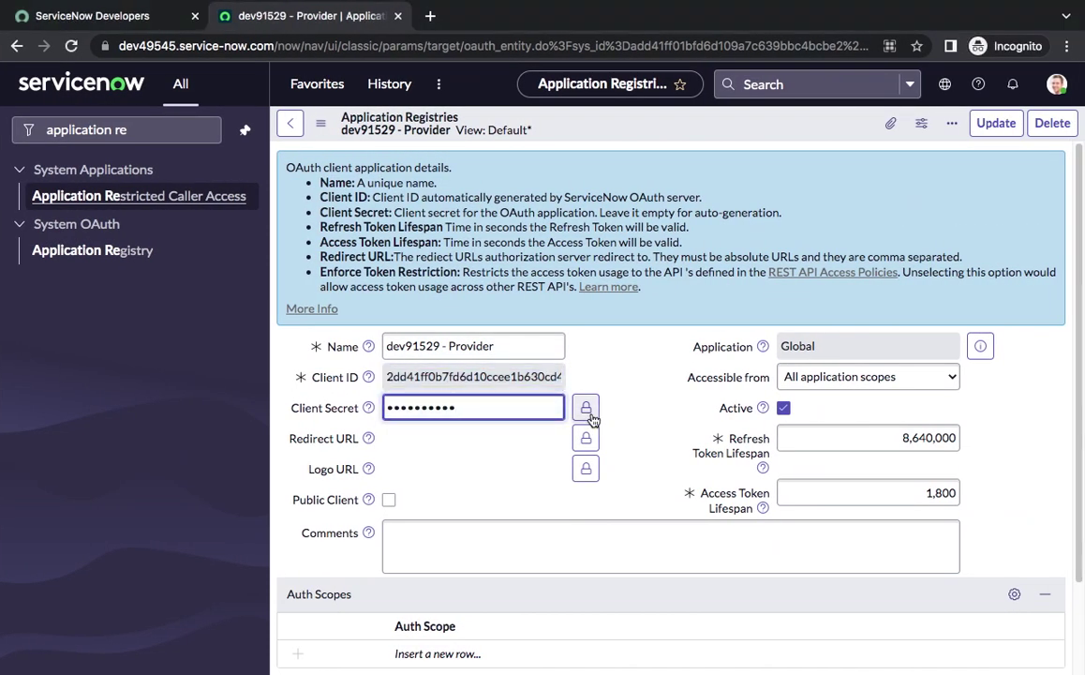
left_click(586, 408)
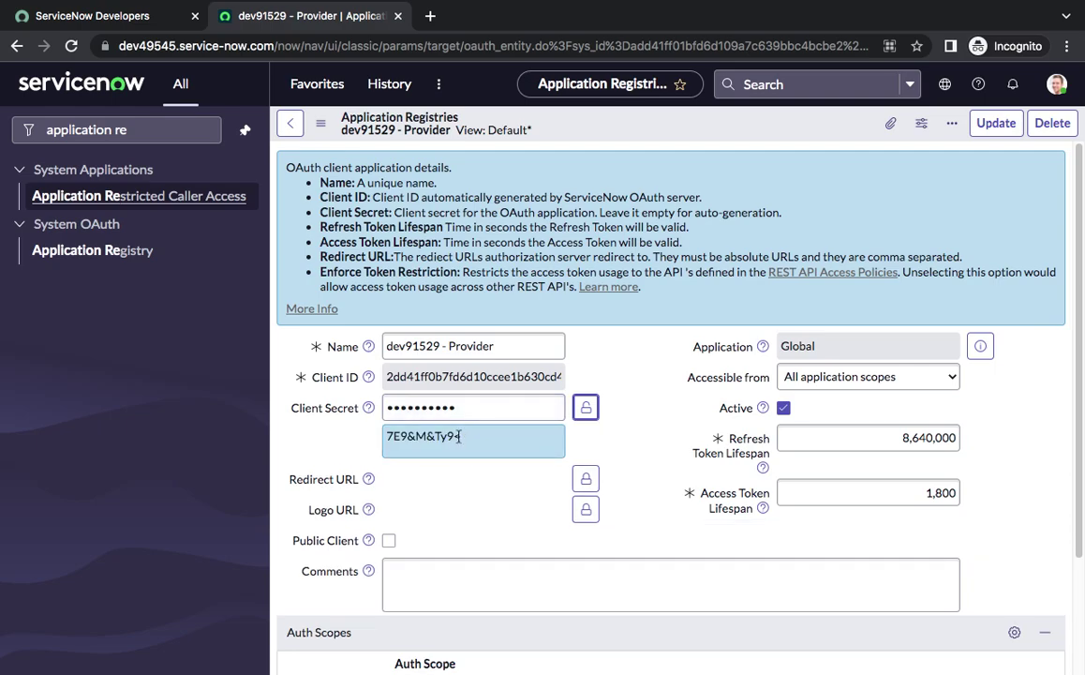
triple_click(459, 436)
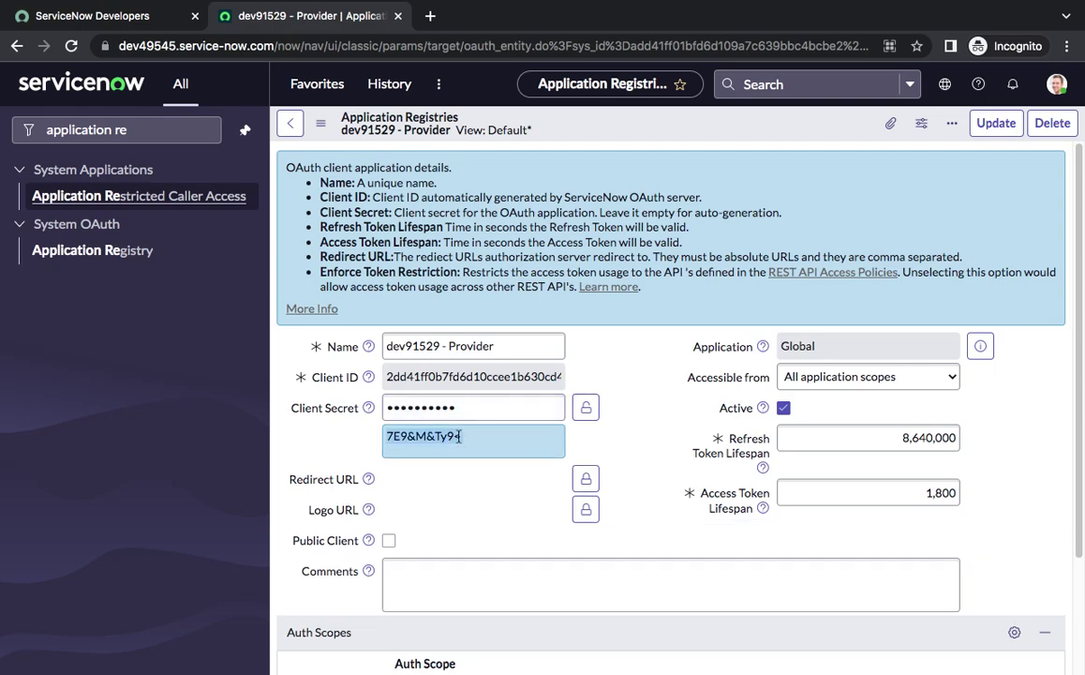
left_click(586, 408)
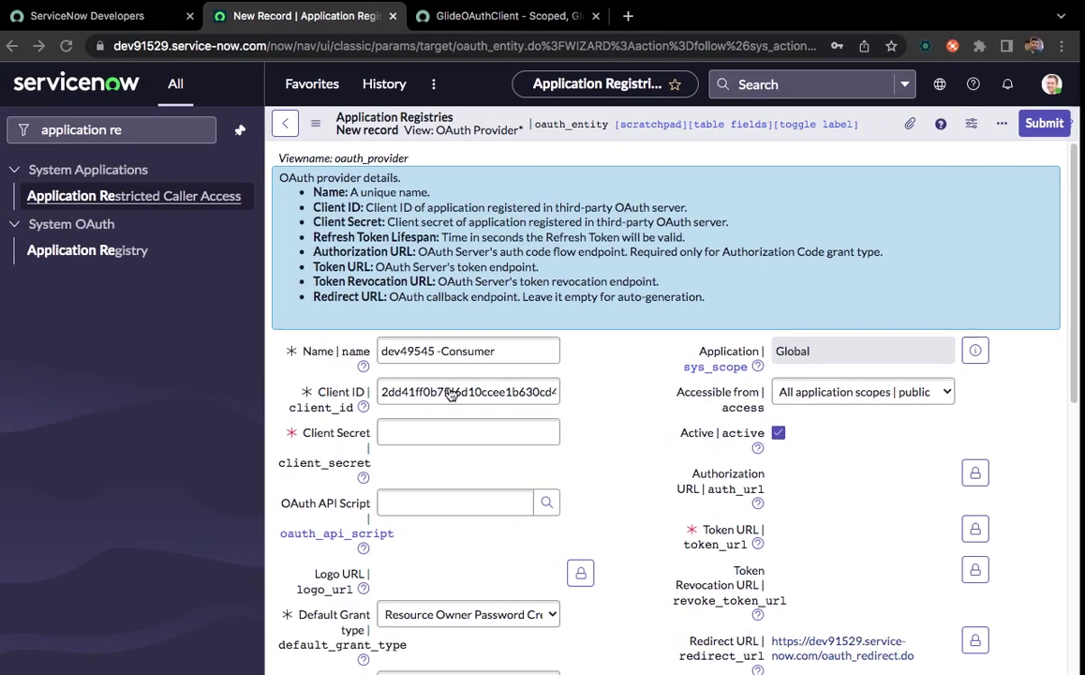
left_click(425, 430)
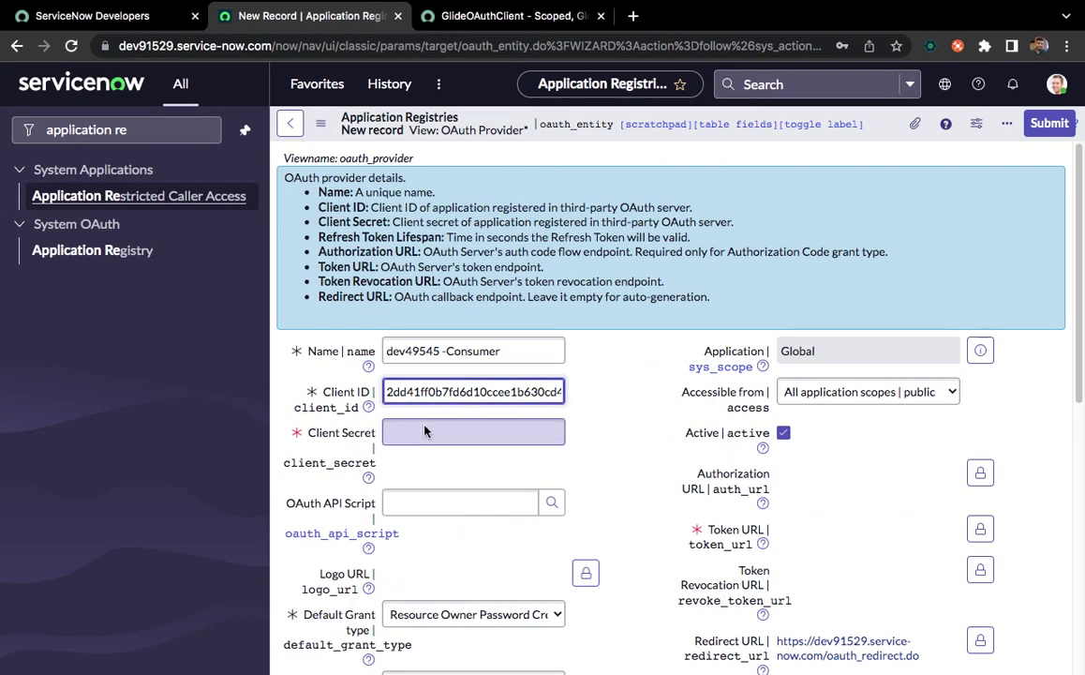
key("super+v")
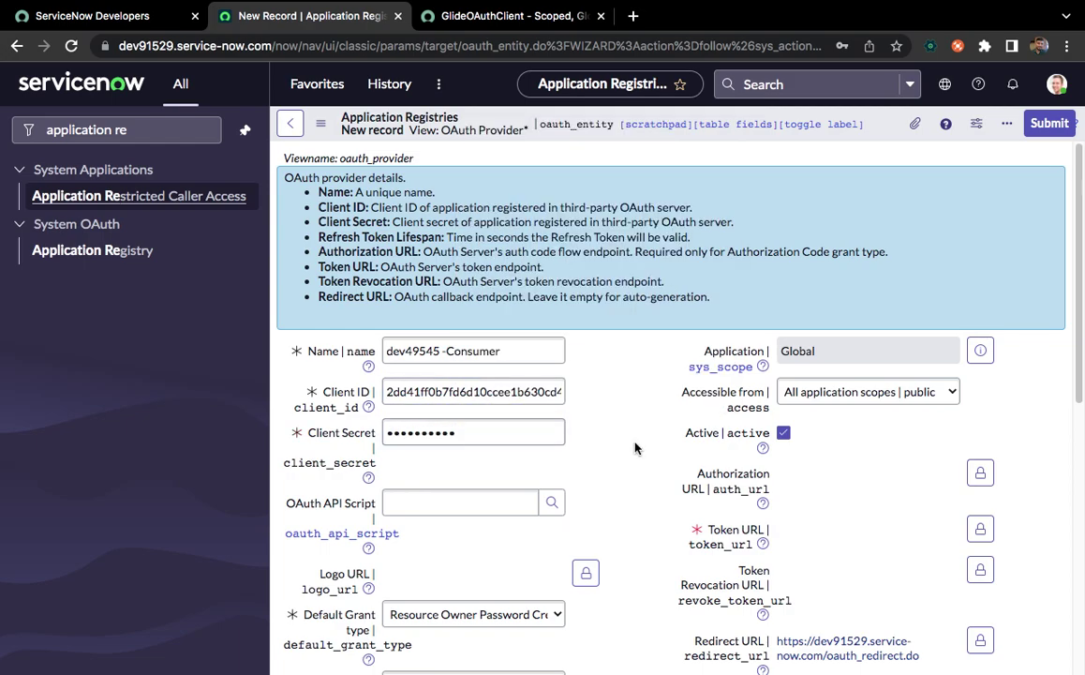
scroll(682, 453, "down", 2)
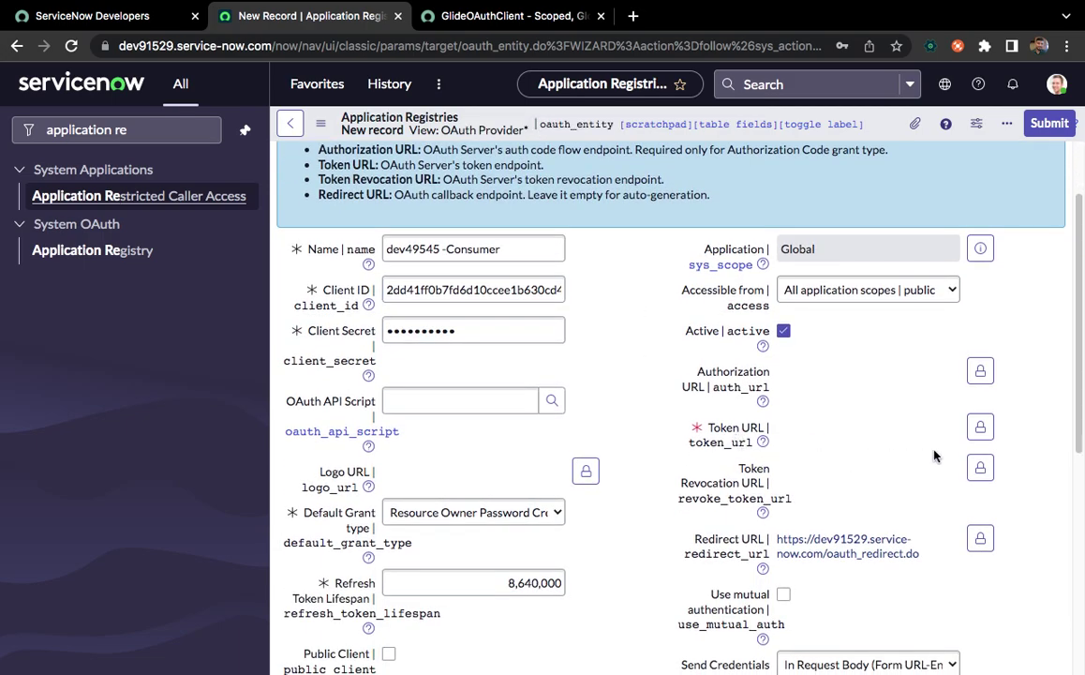
left_click(981, 426)
key("ctrl+Right")
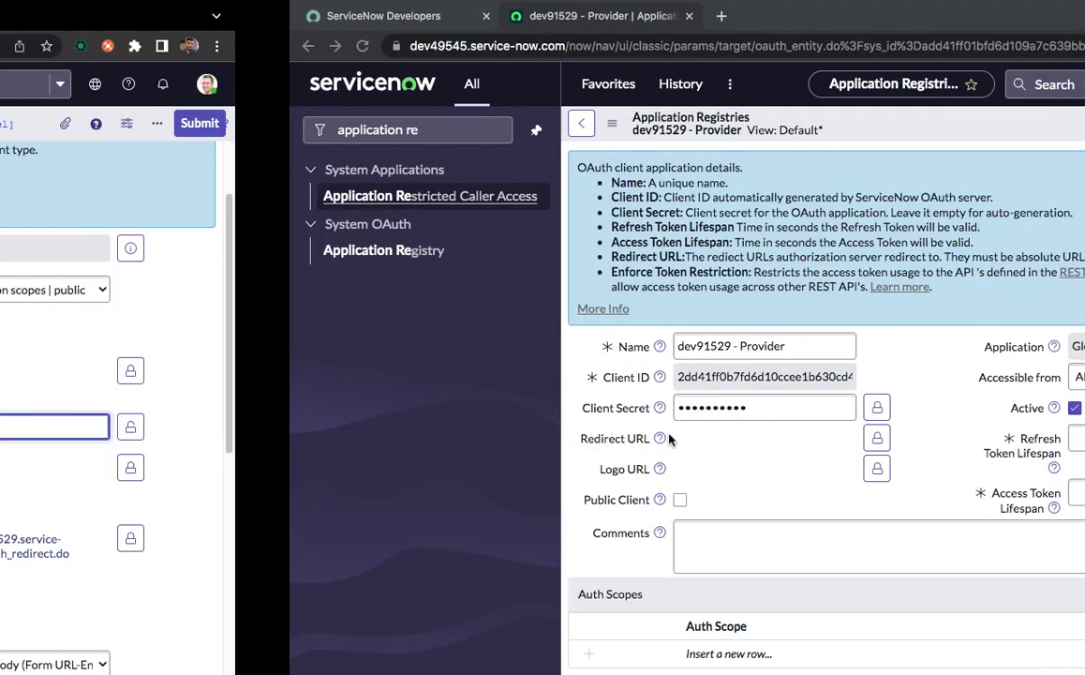
left_click(269, 48)
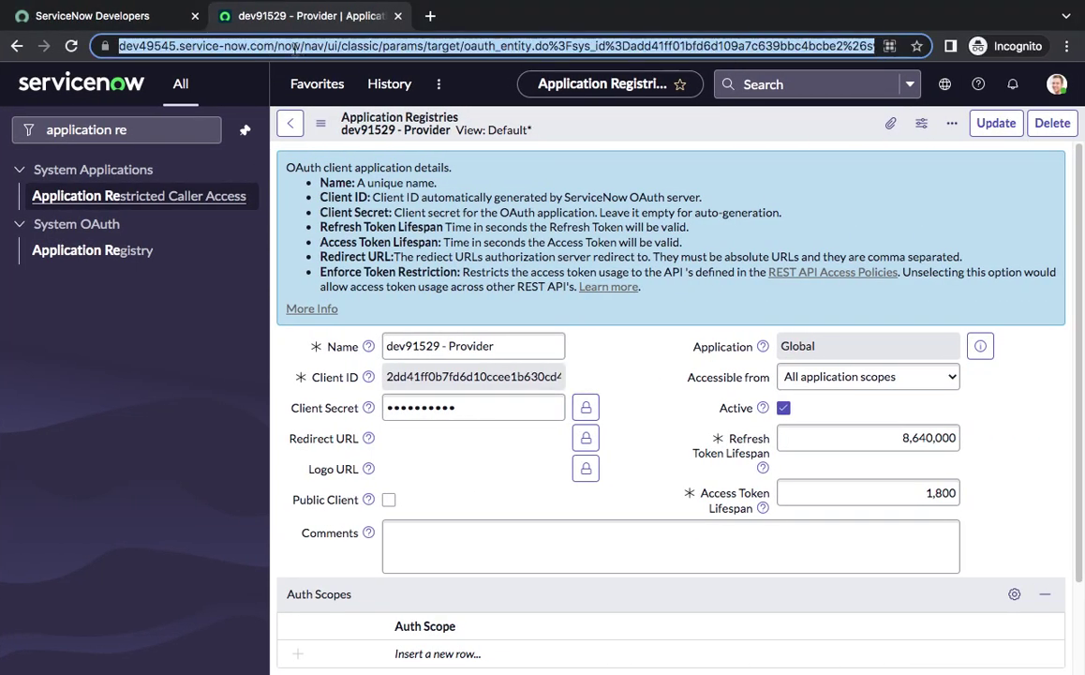
left_click(276, 48)
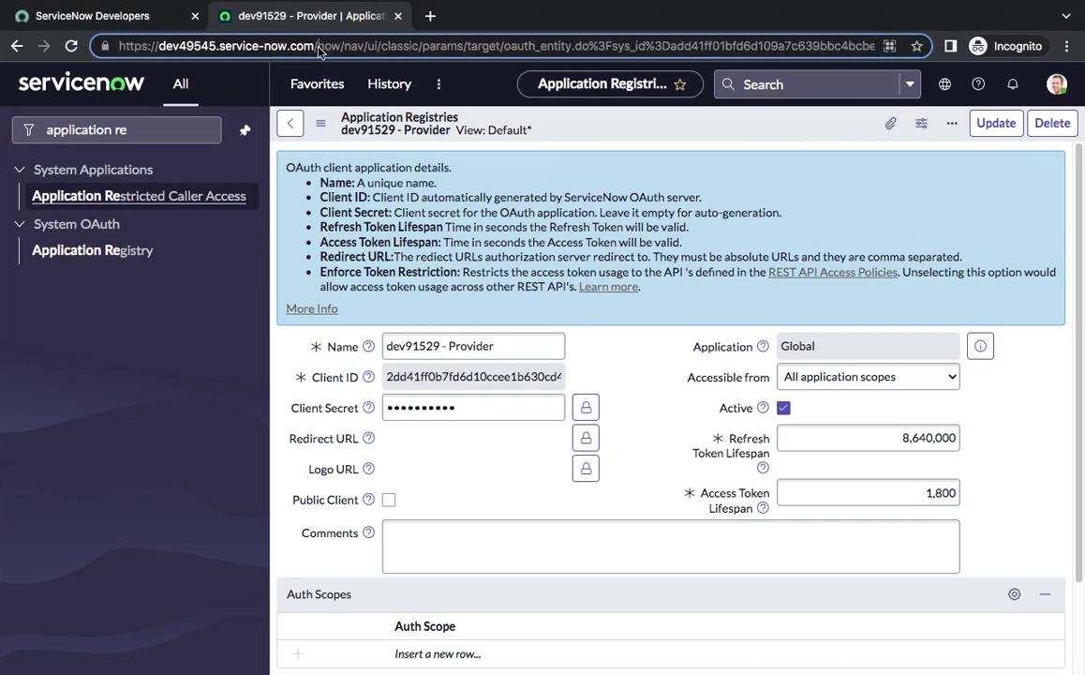
left_click_drag(319, 45, 137, 45)
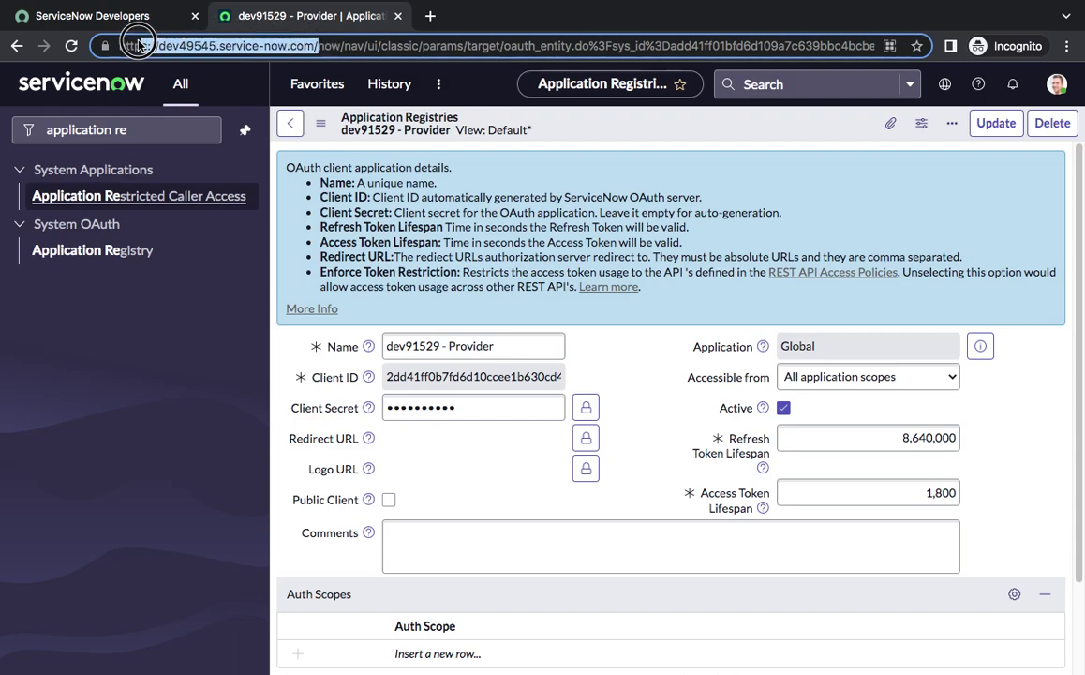
left_click(318, 49)
left_click_drag(318, 49, 117, 46)
key("super+c")
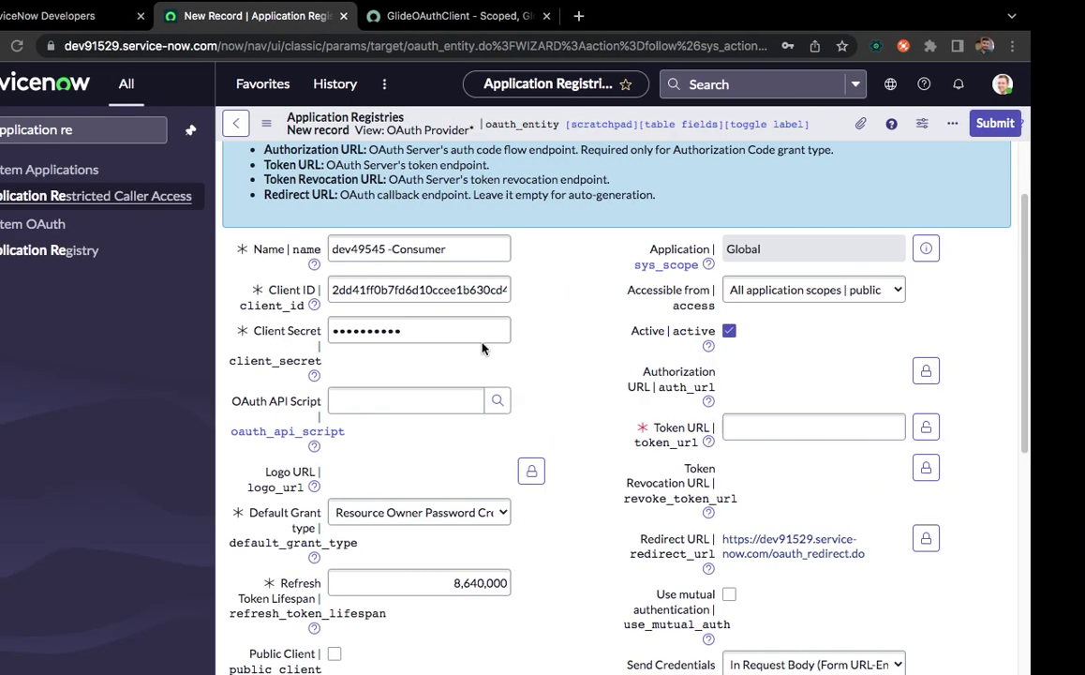
left_click(808, 431)
key("super+v")
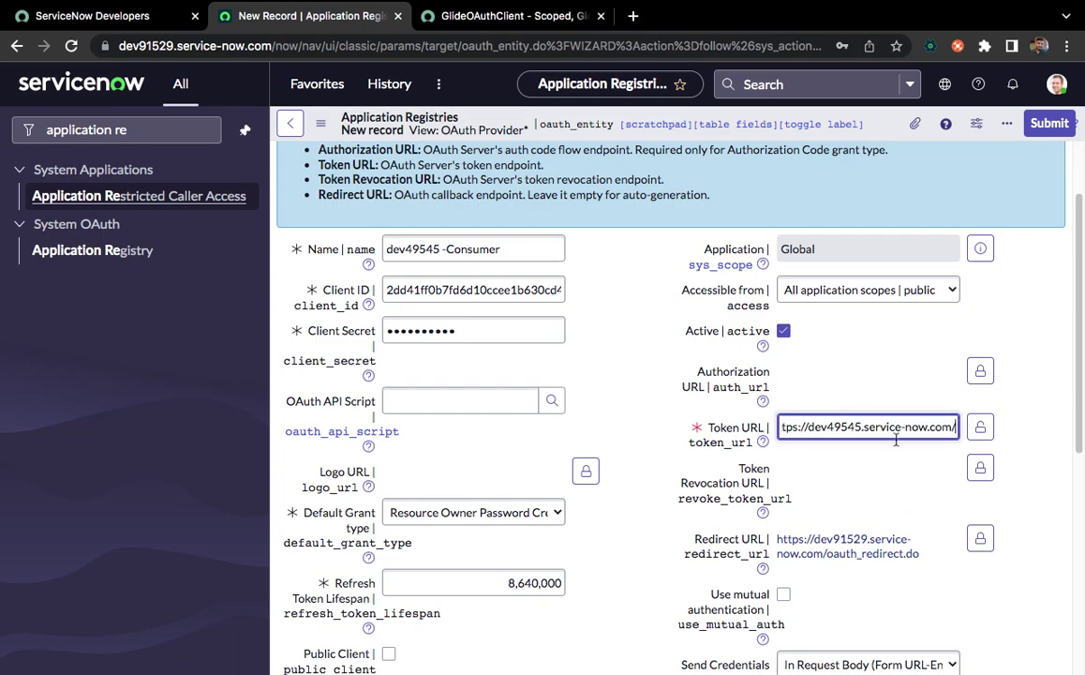
Complete the Token URL by appending oauth_token.do to the base address, and lock the field
type("o")
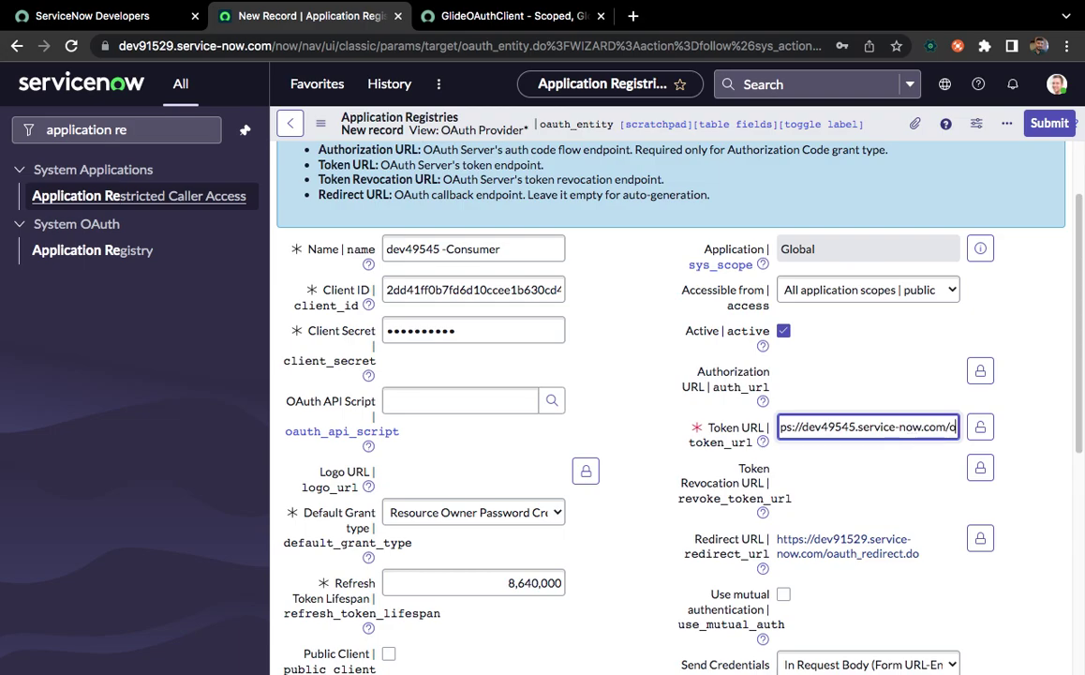
type("auth_")
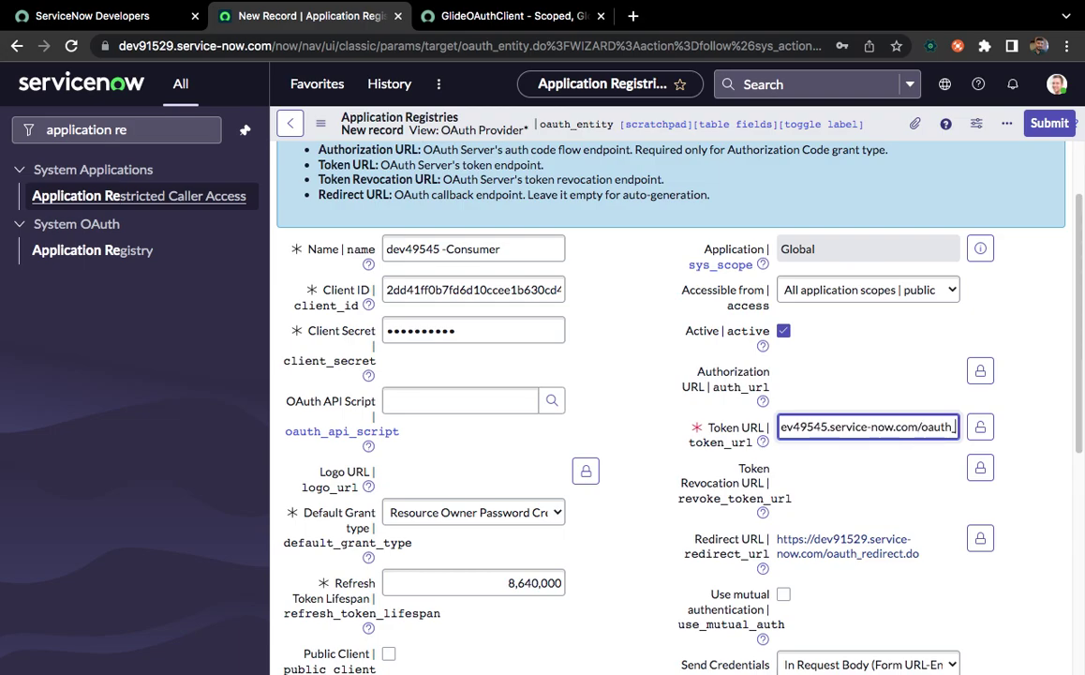
type("token.do")
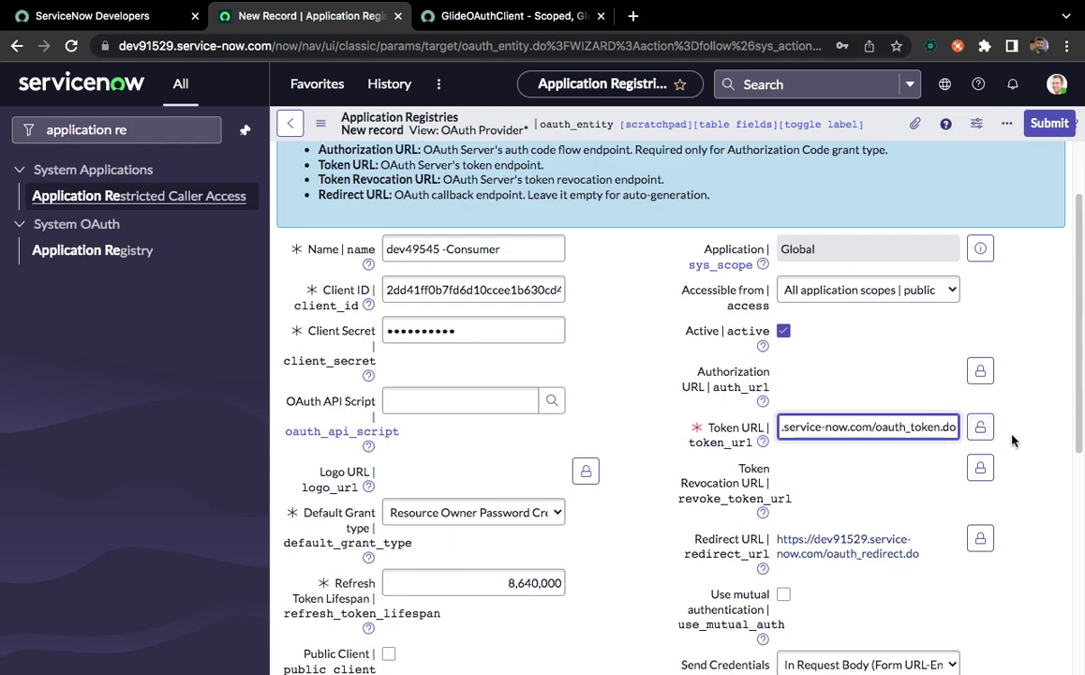
left_click(980, 426)
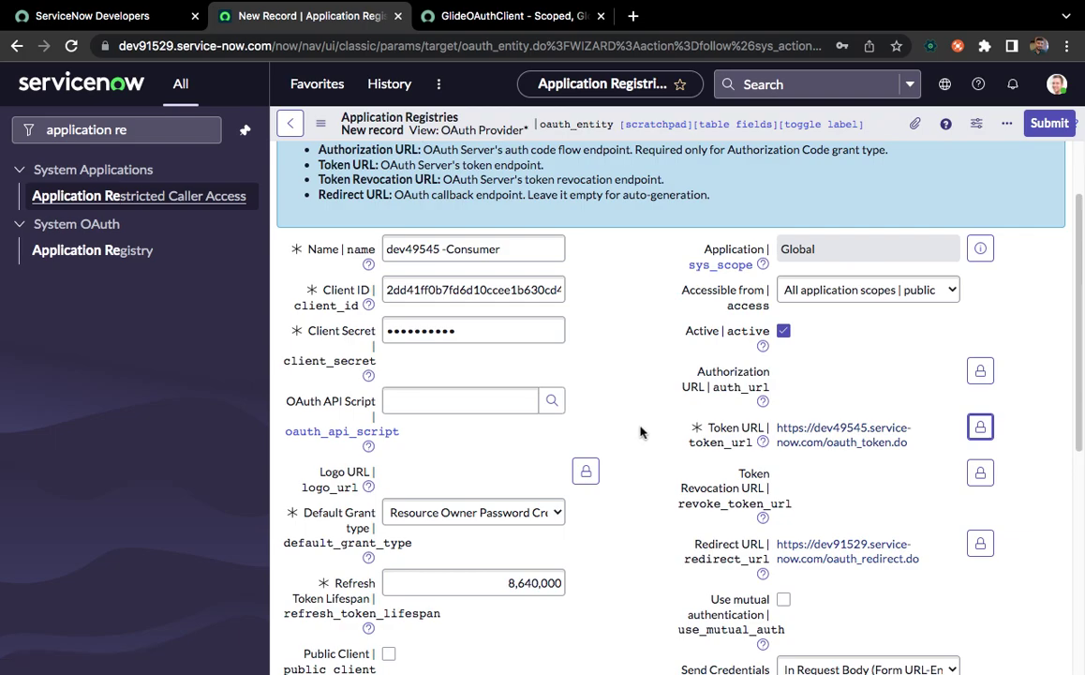
Save the dev49545 -Consumer record without leaving the form and view its entry under OAuth Entity Profiles
scroll(641, 431, "down", 1)
scroll(823, 172, "up", 3)
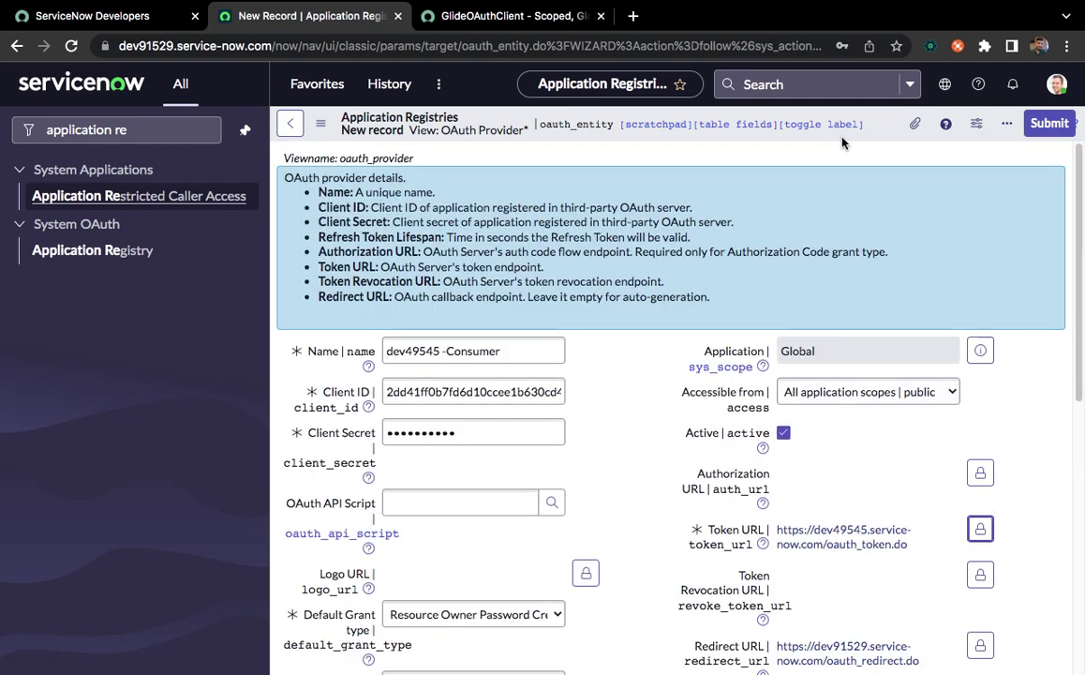
right_click(841, 142)
left_click(877, 152)
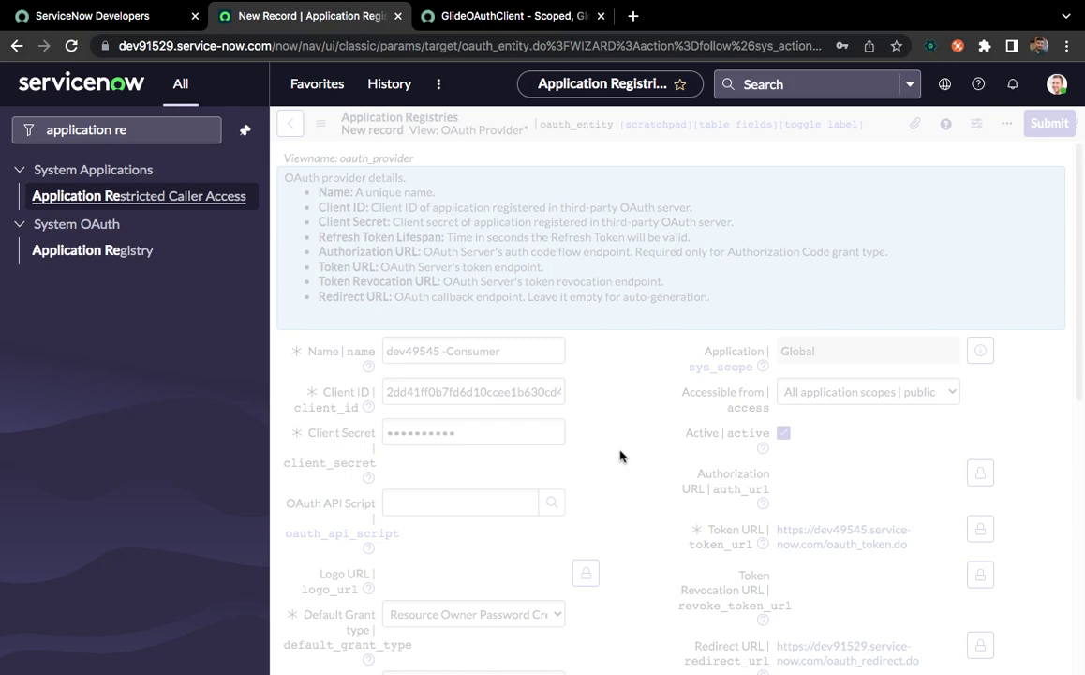
scroll(620, 456, "down", 10)
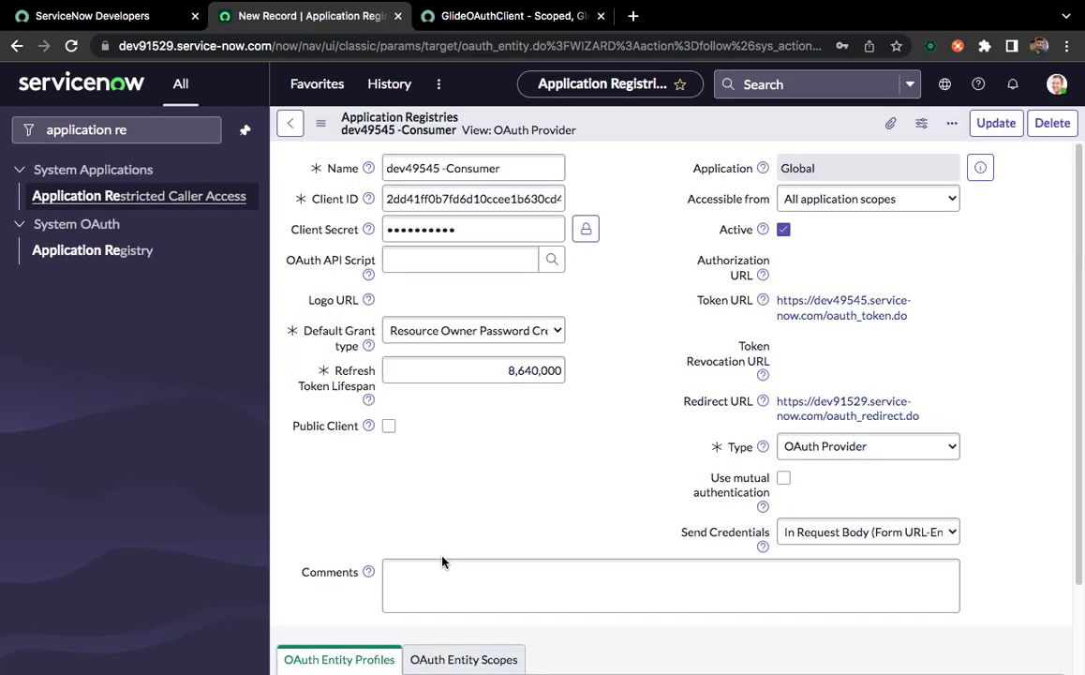
scroll(403, 563, "down", 5)
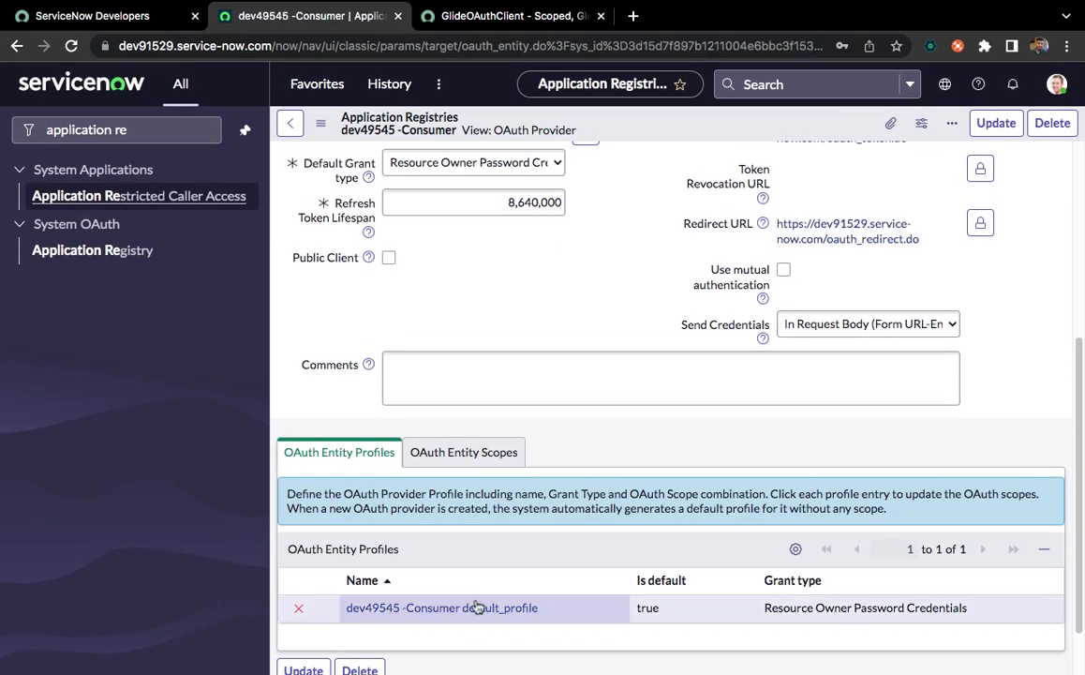
Clear the navigator filter and keep the consumer record's default grant type at Resource Owner Password Credentials
left_click(147, 132)
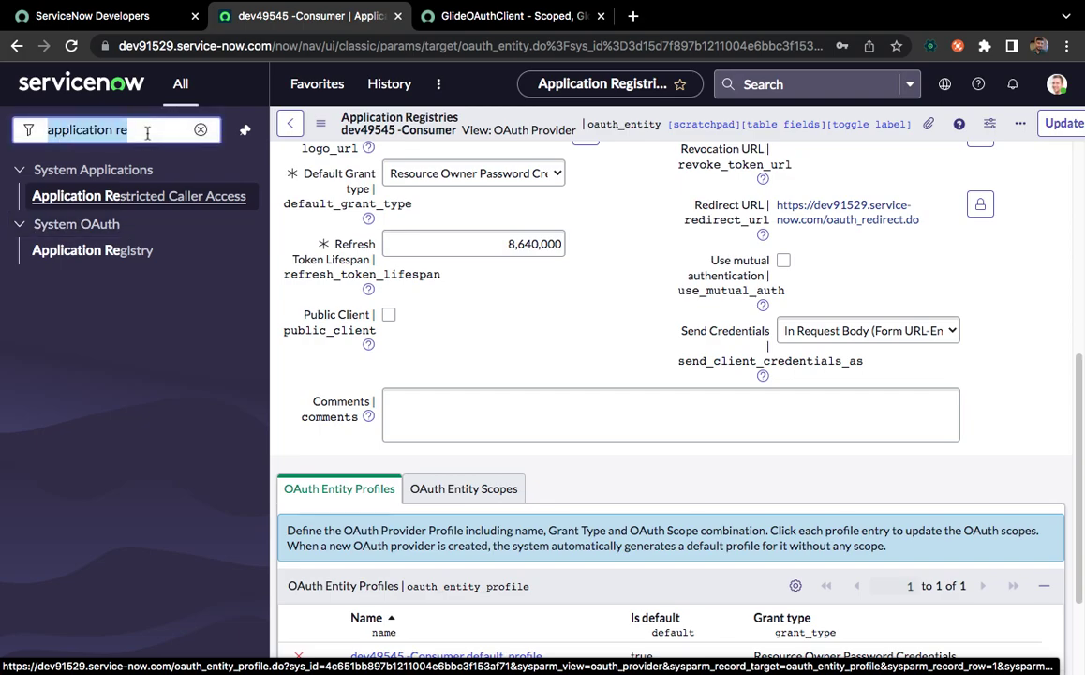
key("BackSpace")
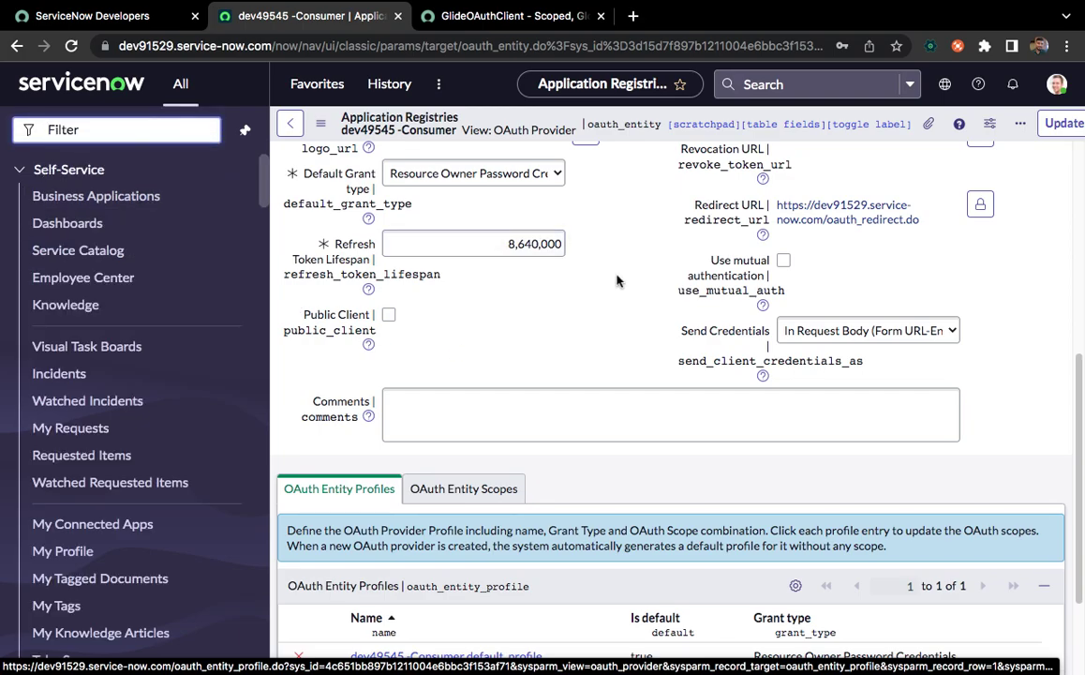
scroll(617, 280, "up", 3)
scroll(616, 279, "up", 3)
scroll(624, 351, "down", 2)
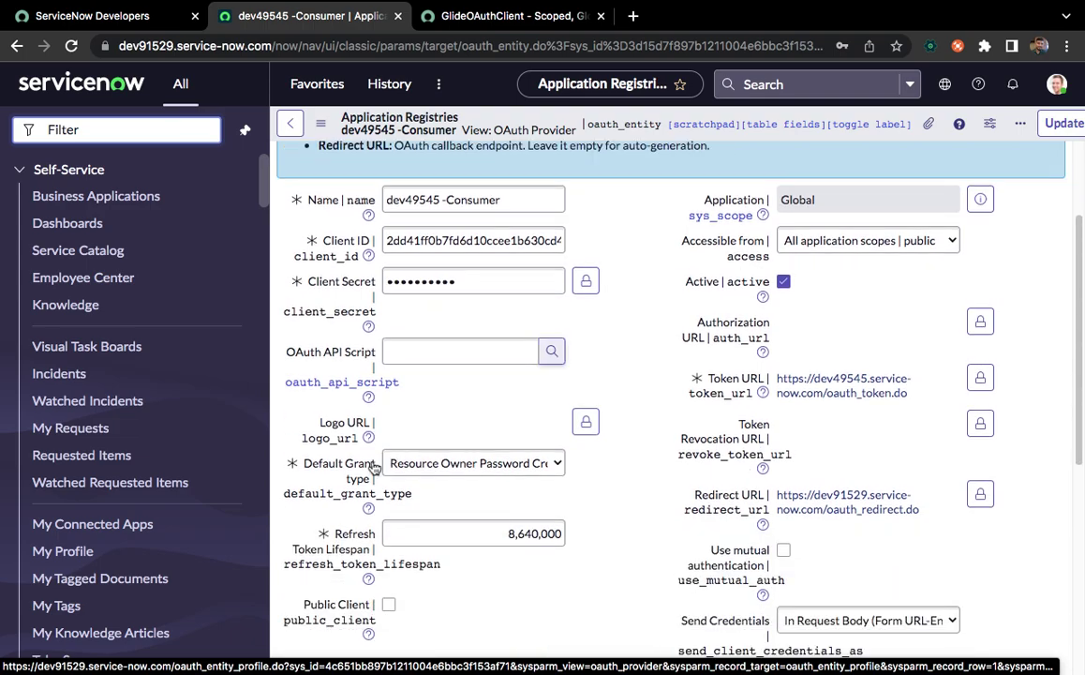
left_click(458, 464)
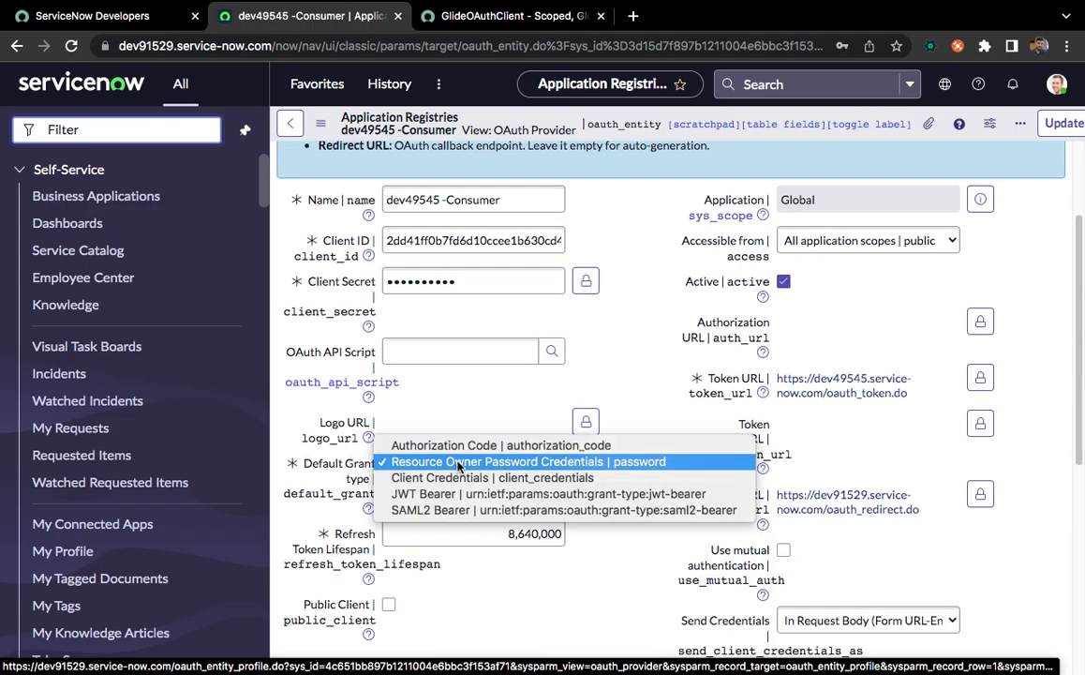
left_click(569, 461)
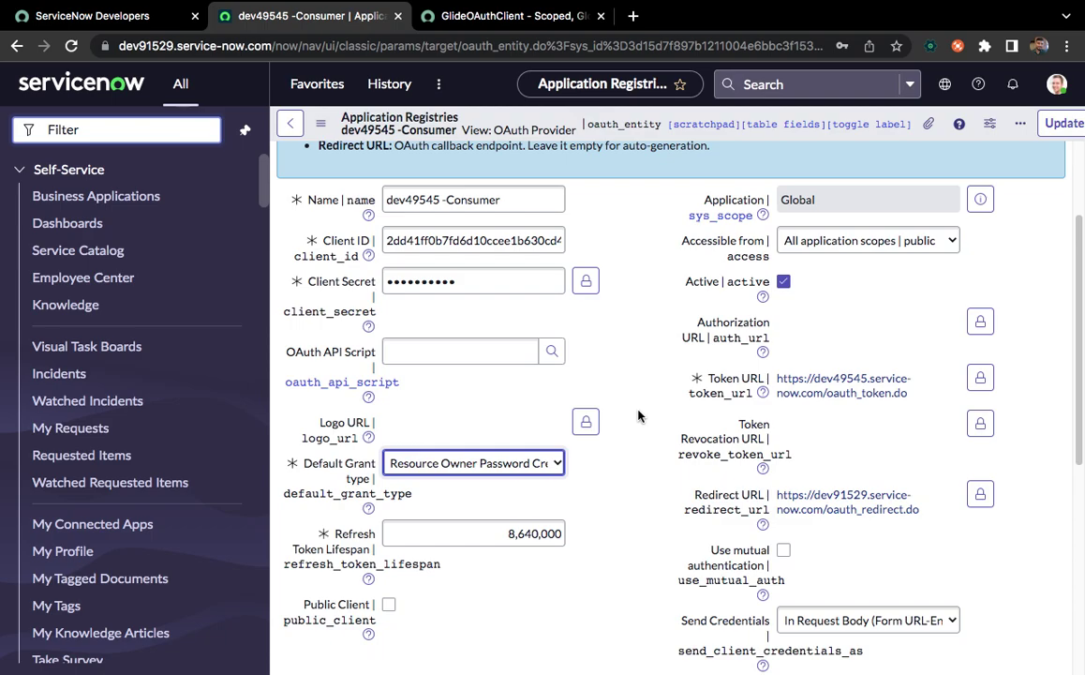
Filter the navigator for "rest mess", open the outbound REST Message module in a separate tab and start a new record
left_click(118, 137)
type("rest mess")
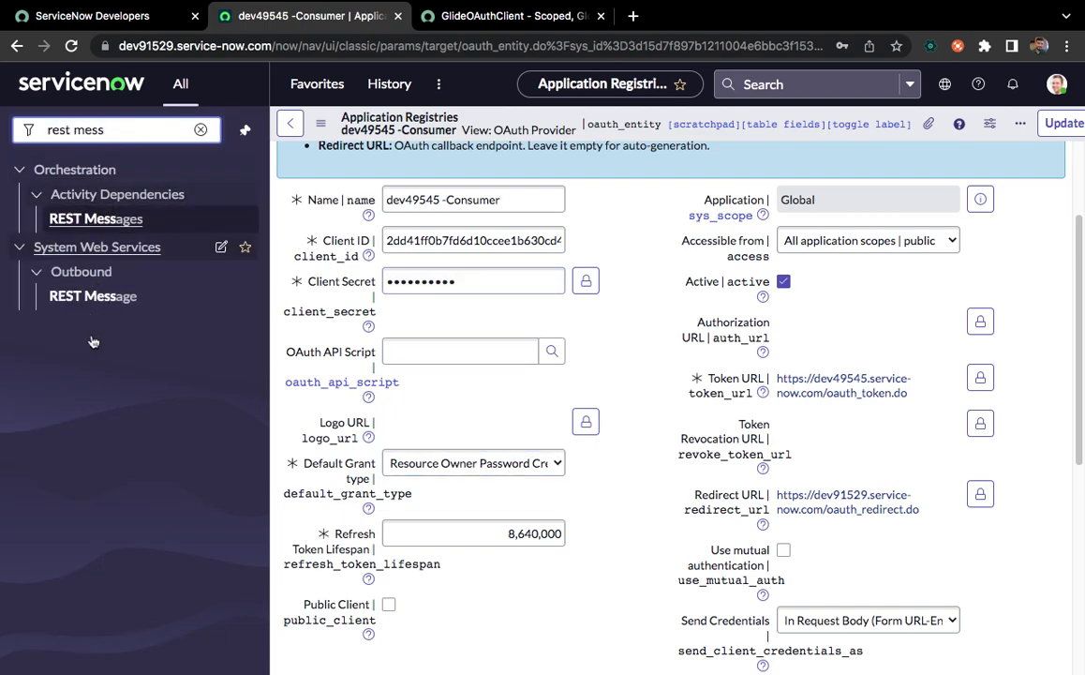
left_click(98, 298, "super")
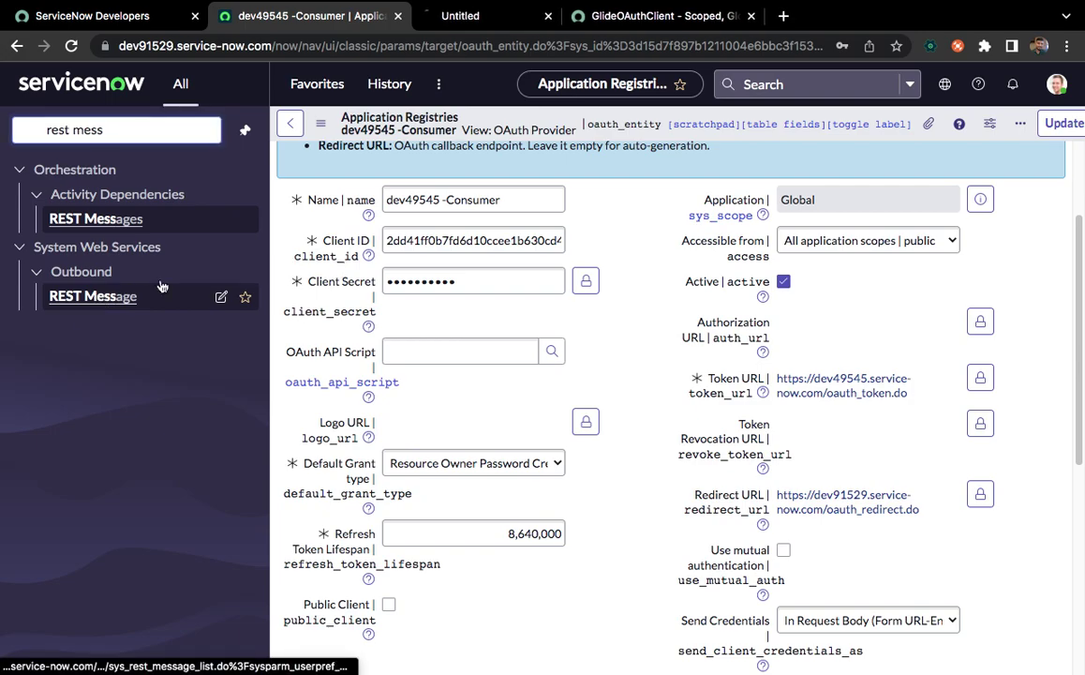
left_click(472, 16)
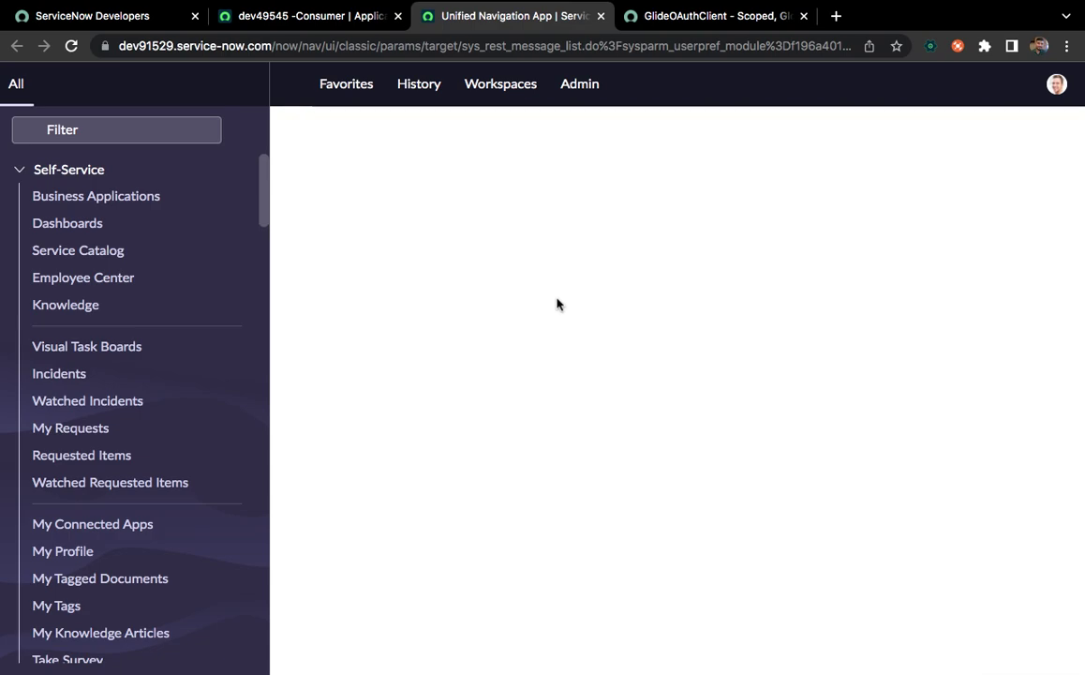
left_click(314, 19)
left_click(485, 24)
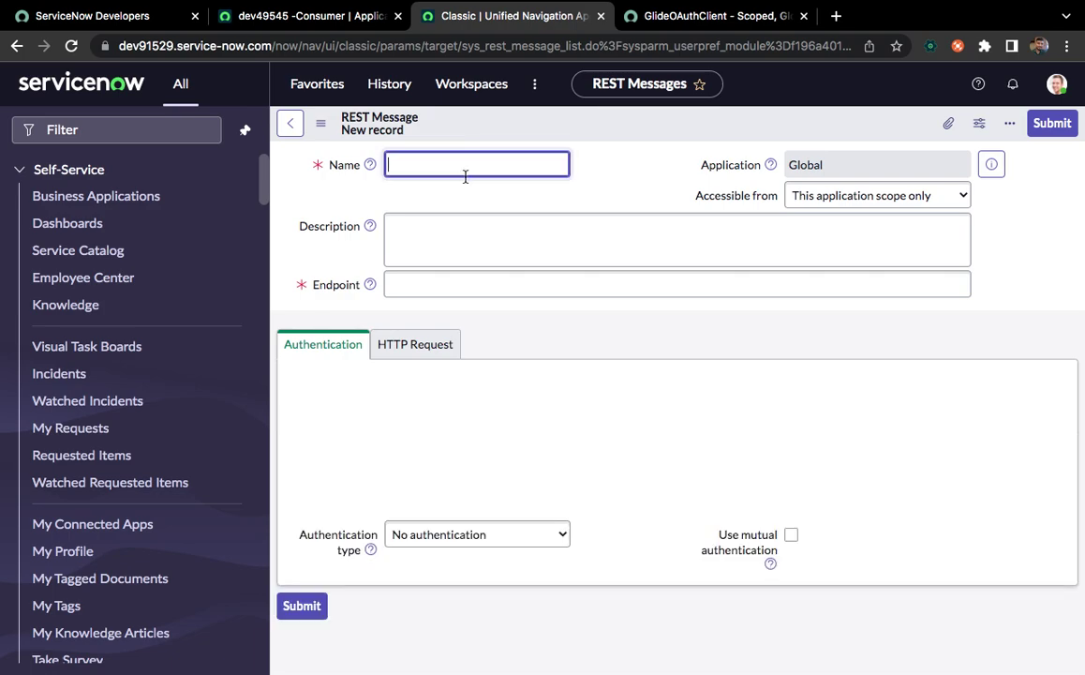
Name the new REST message "Access To dev49545", copying the instance name from the provider instance's web address
type("cess")
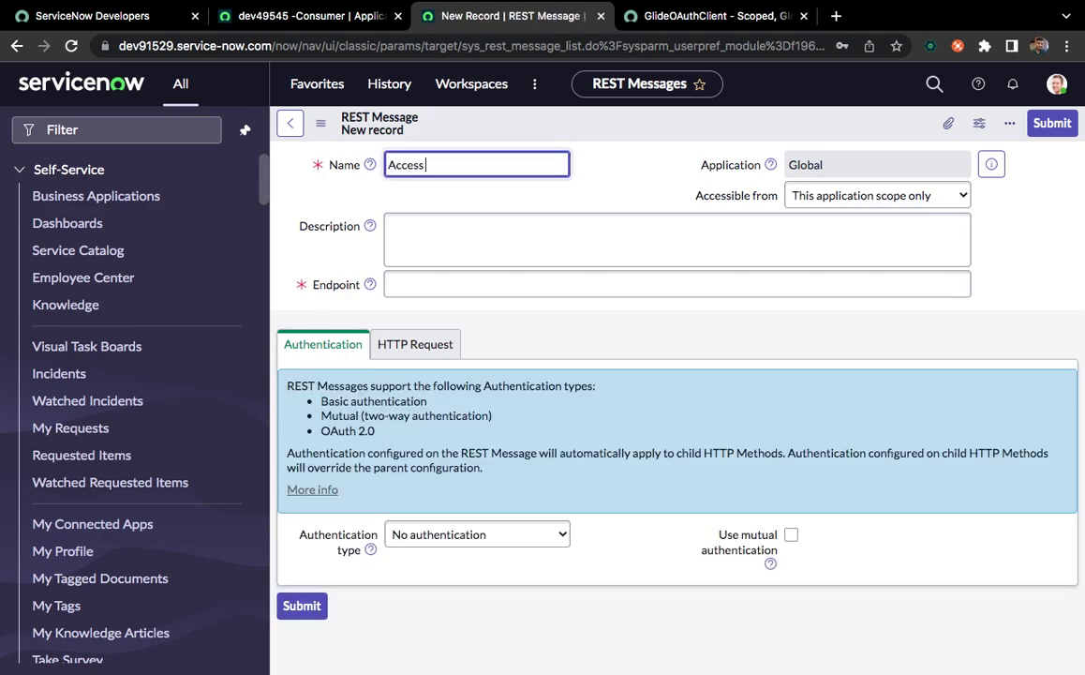
type(" To")
key("ctrl+Right")
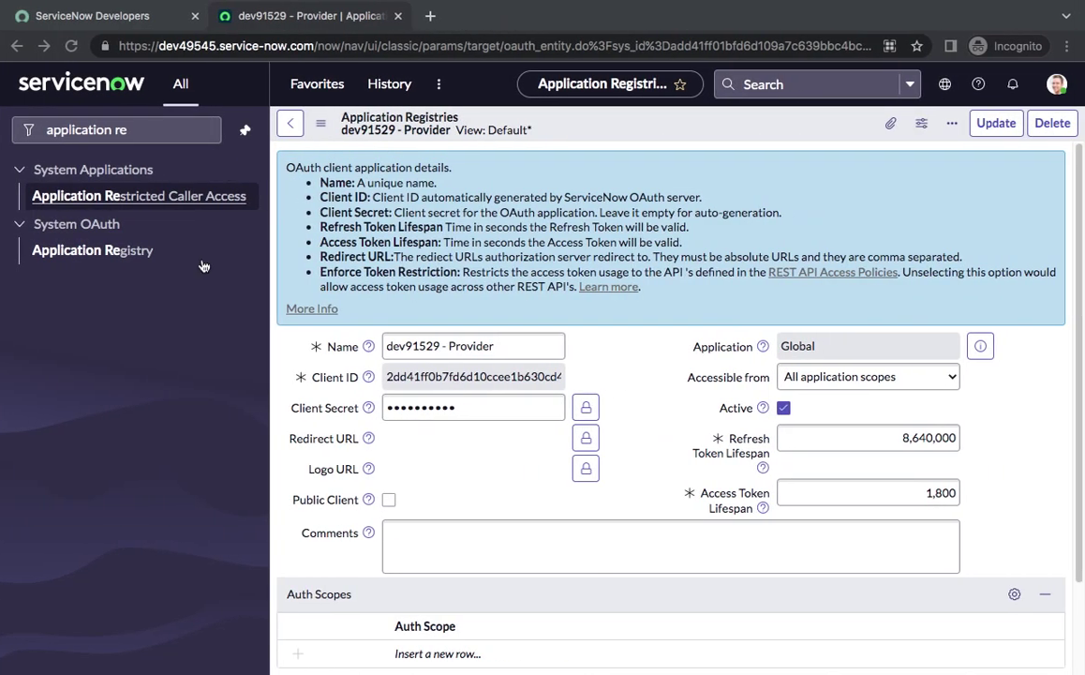
double_click(188, 46)
key("ctrl+c")
key("ctrl+Left")
left_click(452, 165)
key("ctrl+v")
key("Tab")
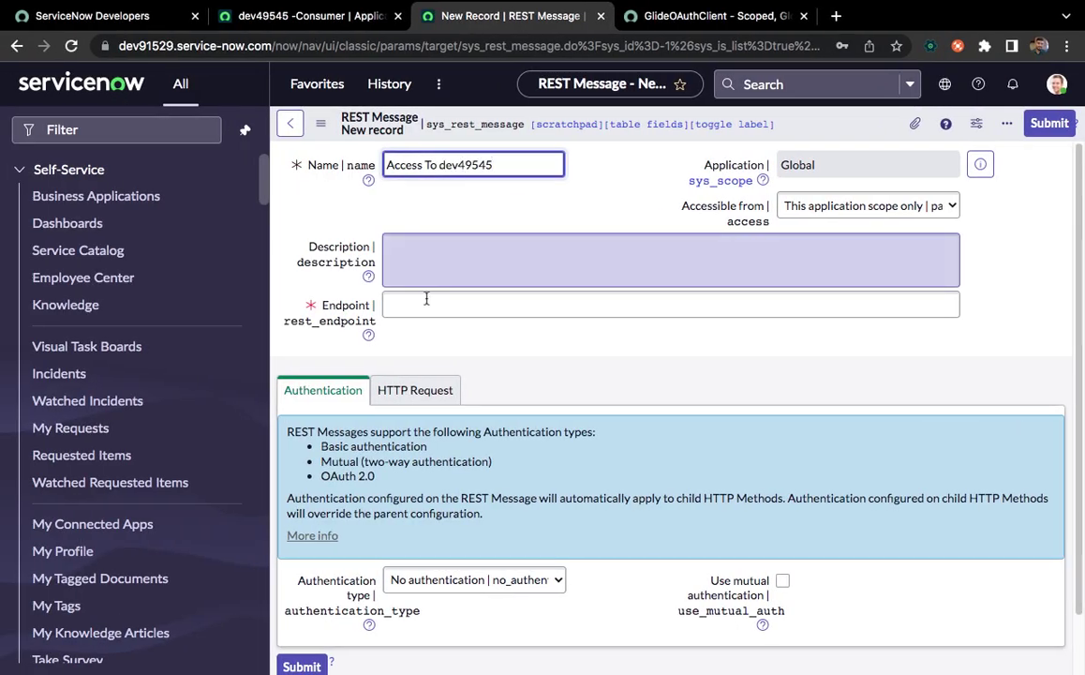
left_click(419, 304)
key("ctrl+Right")
left_click(236, 45)
left_click_drag(318, 45, 103, 56)
key("ctrl+Left")
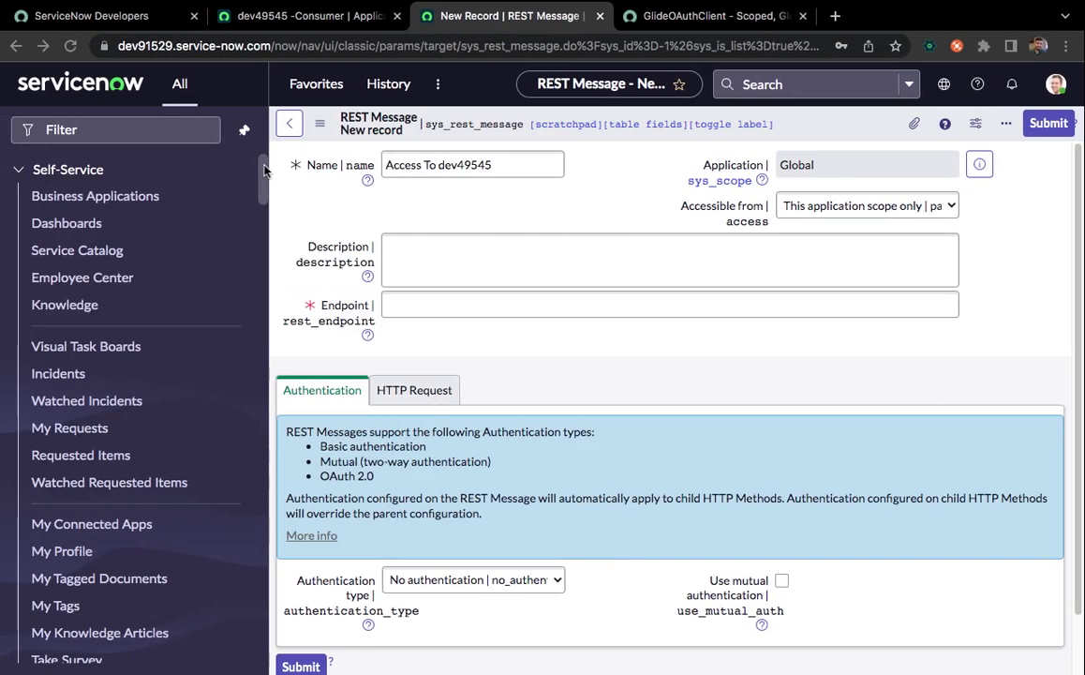
left_click(417, 301)
key("ctrl+v")
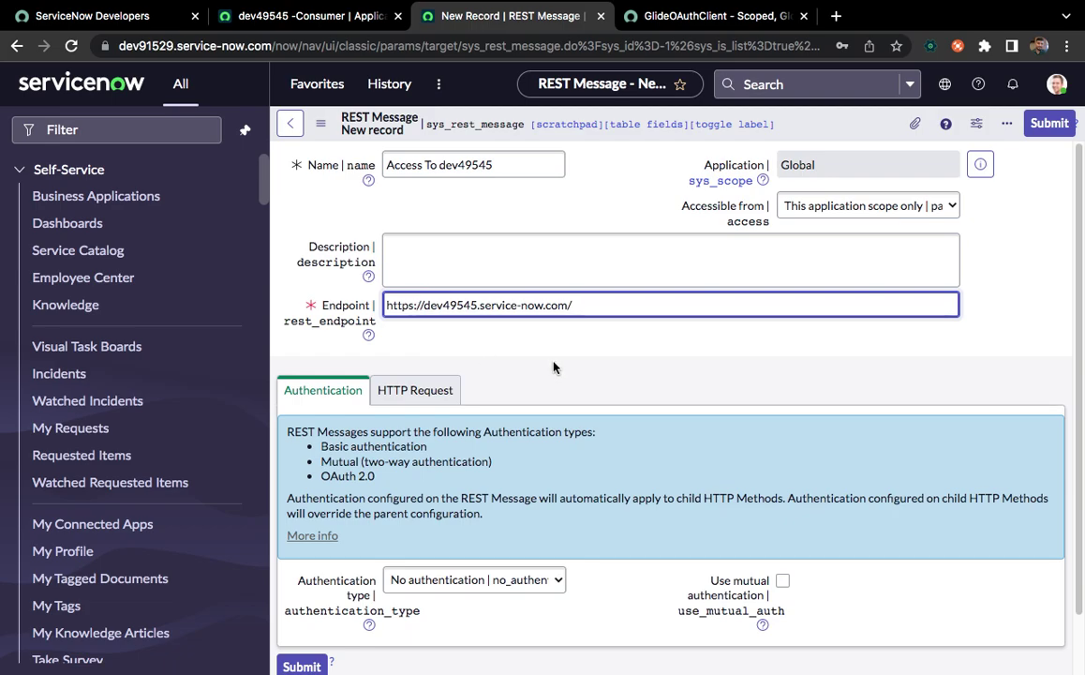
Set the REST message's authentication type to OAuth 2.0
left_click(572, 375)
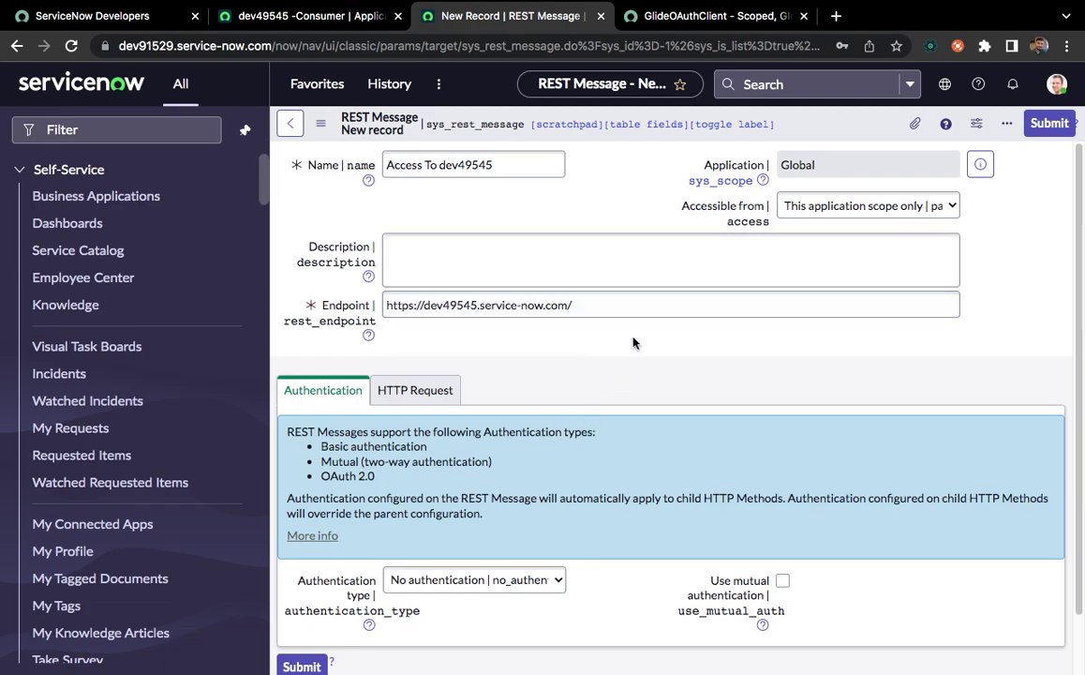
left_click(475, 581)
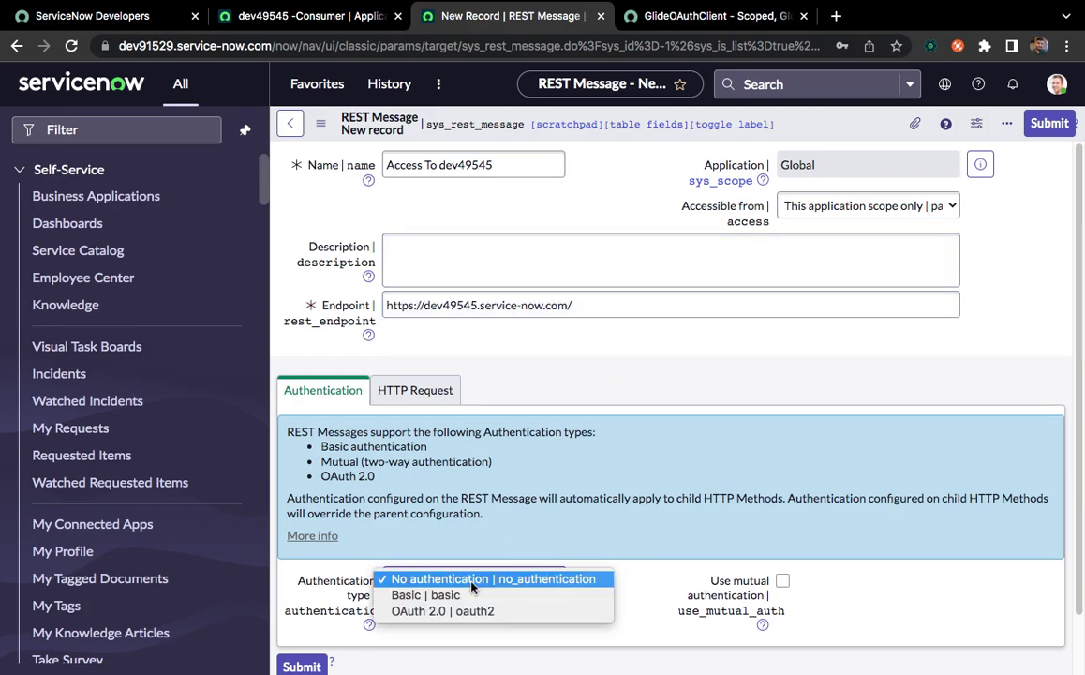
left_click(426, 611)
scroll(448, 582, "down", 3)
Set the OAuth profile to "dev49545 -Consumer default_profile", copied from the consumer registry record, and save the REST message
left_click(455, 530)
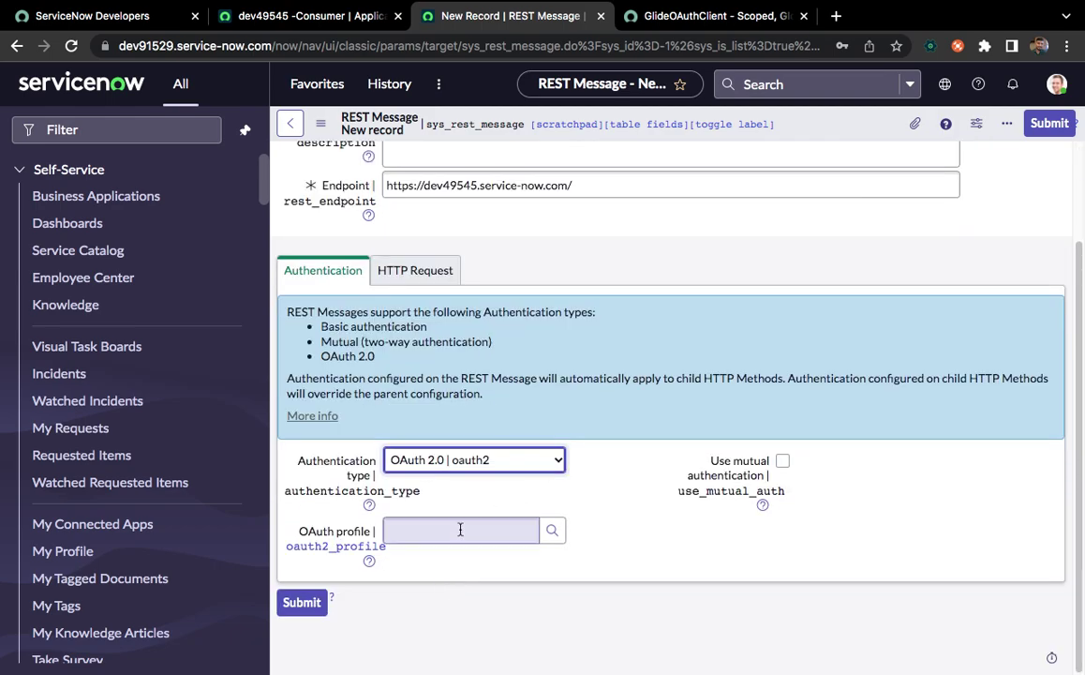
left_click(309, 16)
scroll(413, 535, "down", 10)
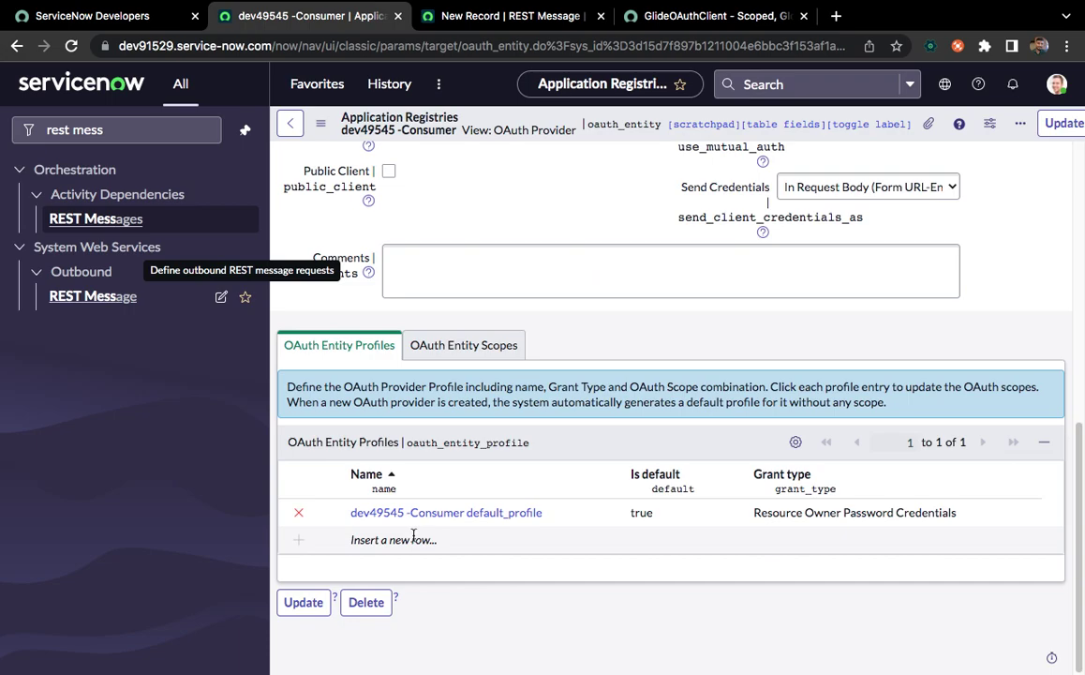
left_click(379, 511)
left_click(552, 516)
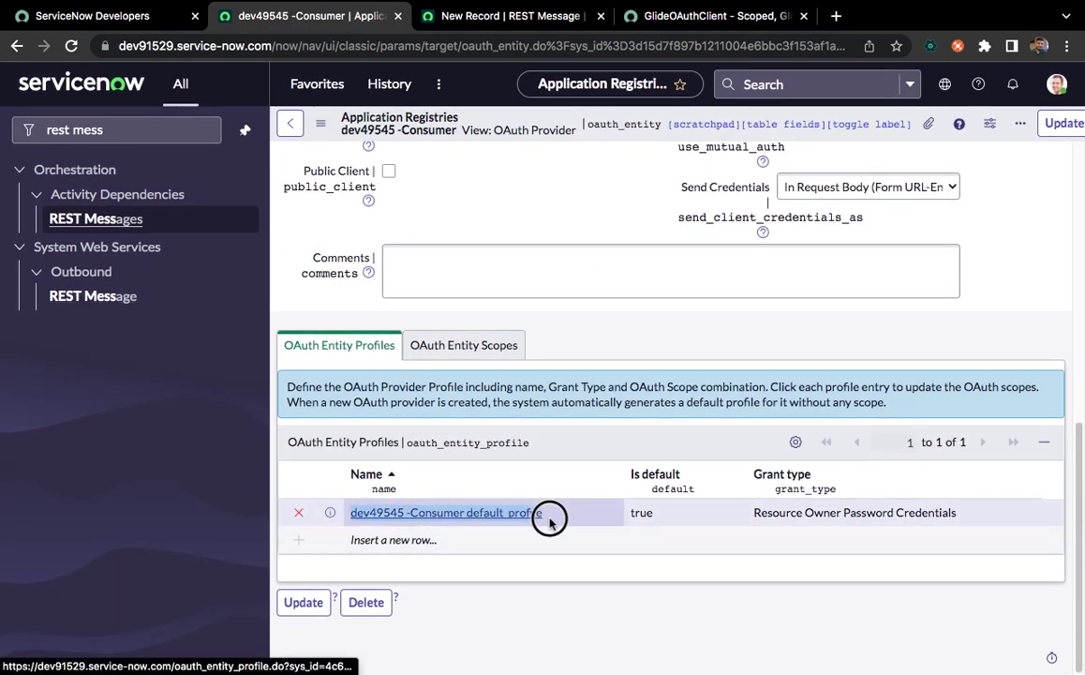
left_click(480, 17)
key("ctrl+v")
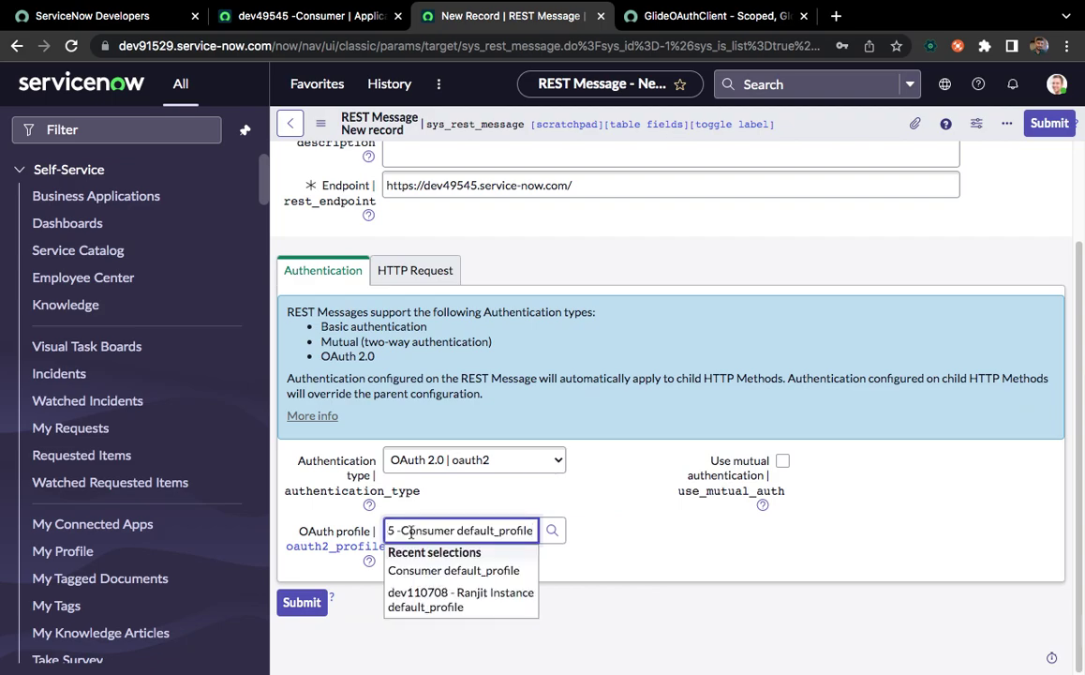
left_click(448, 564)
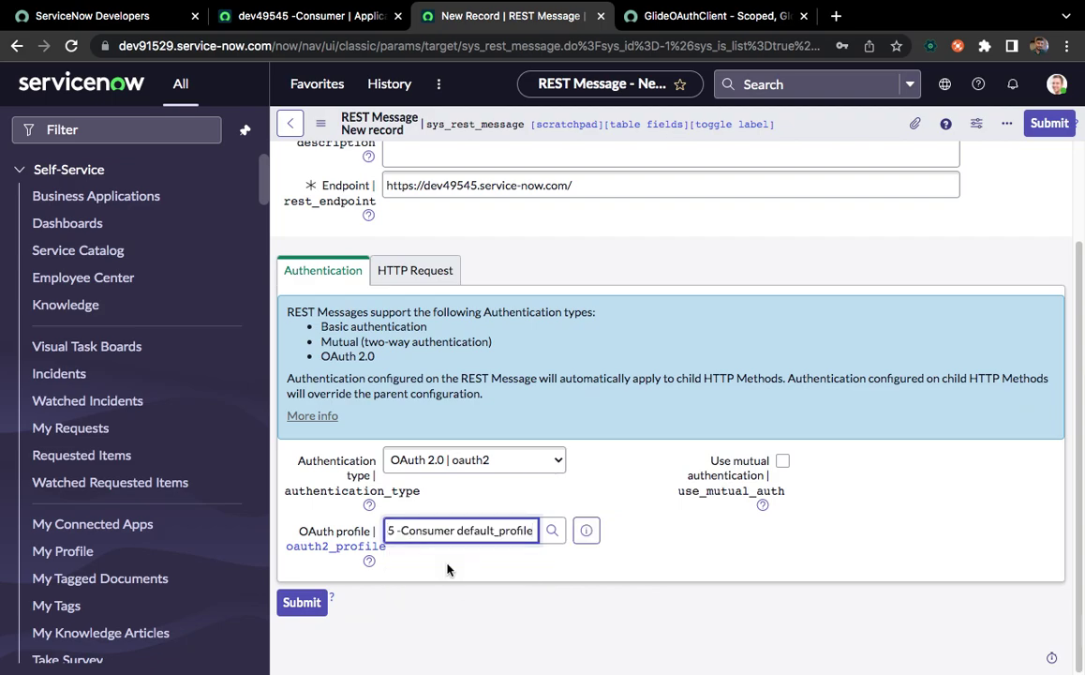
right_click(793, 128)
left_click(839, 141)
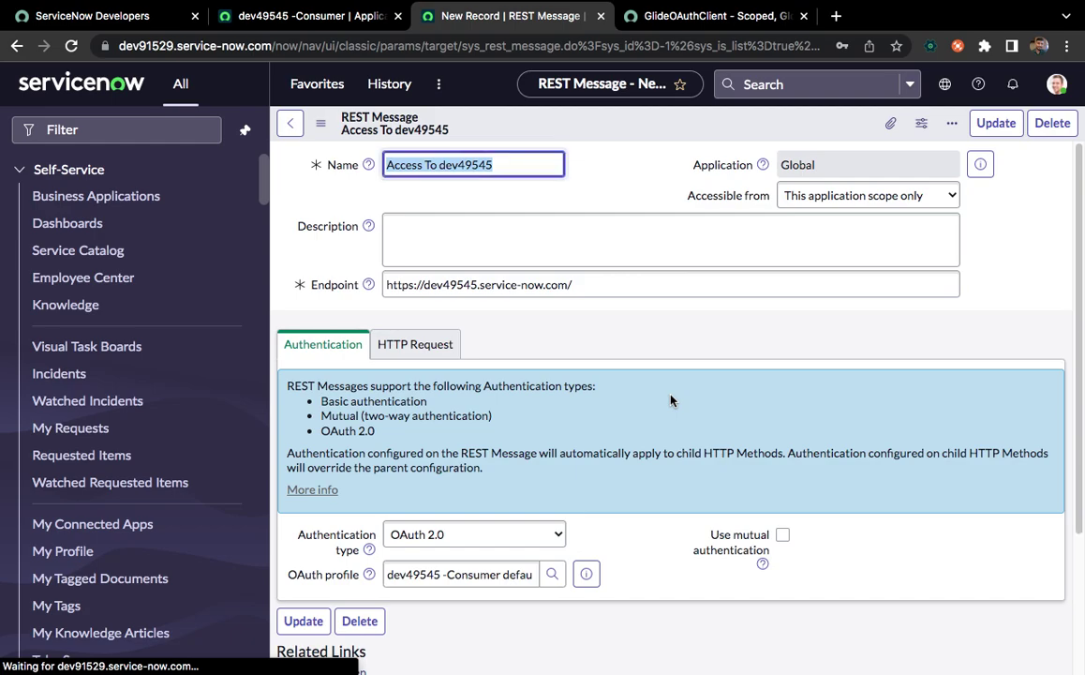
scroll(617, 442, "down", 5)
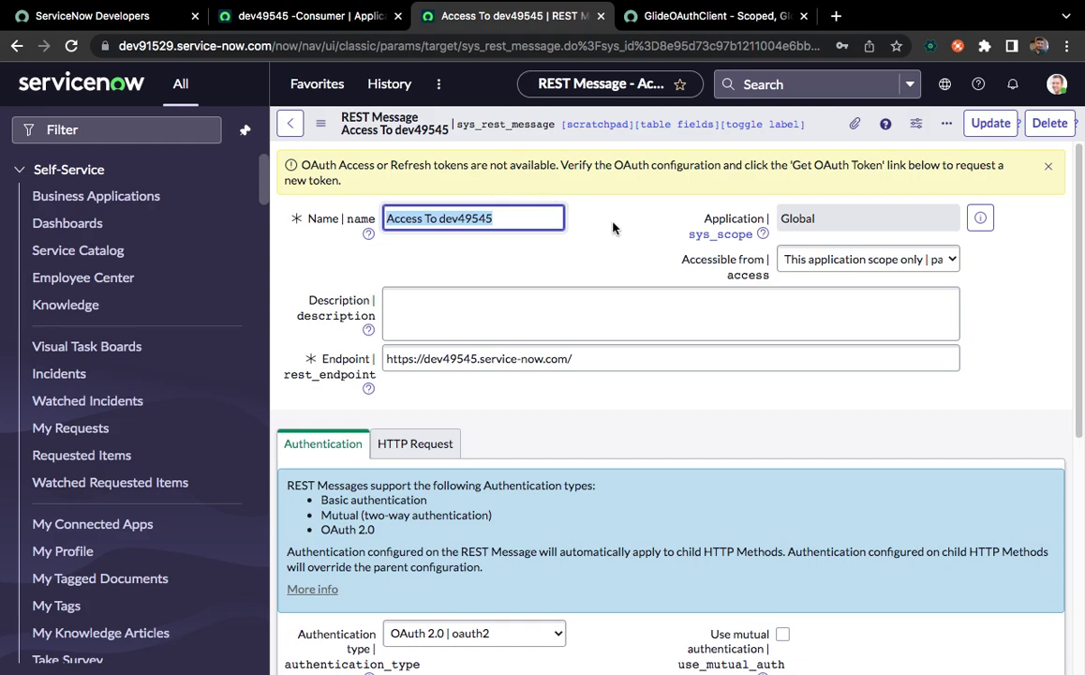
scroll(613, 225, "down", 5)
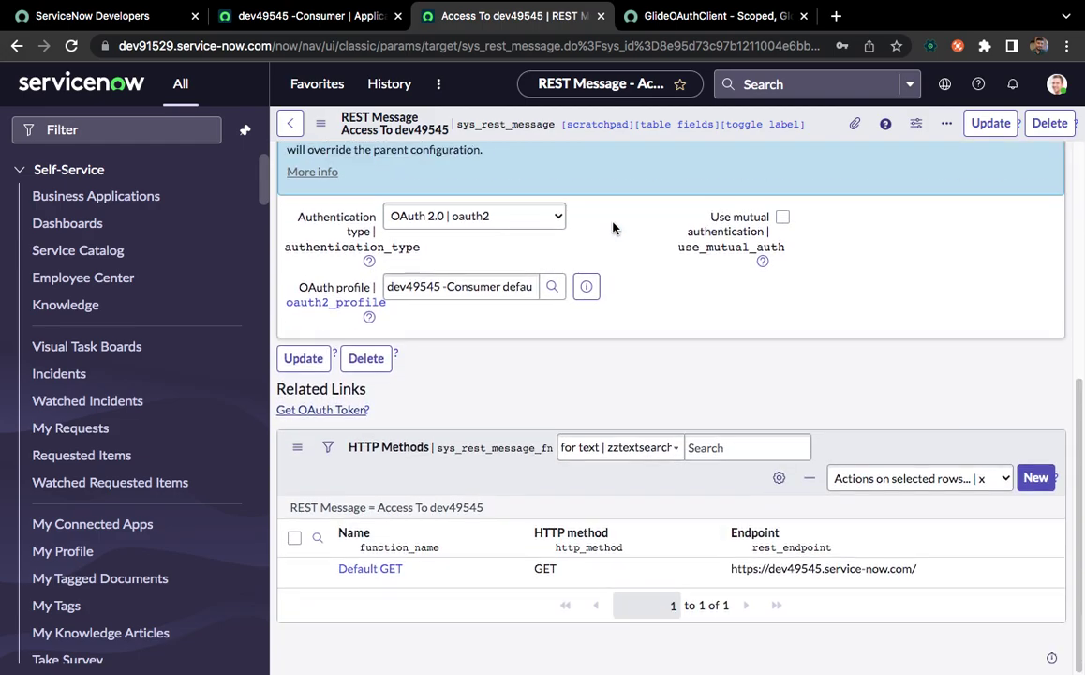
left_click(330, 410)
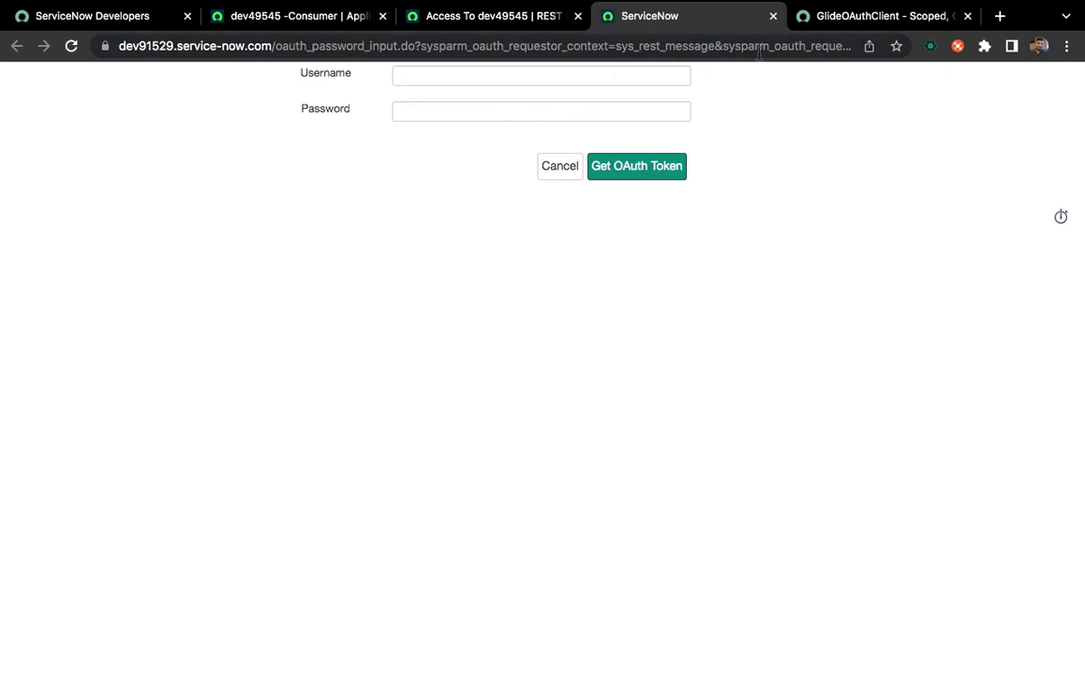
left_click(773, 15)
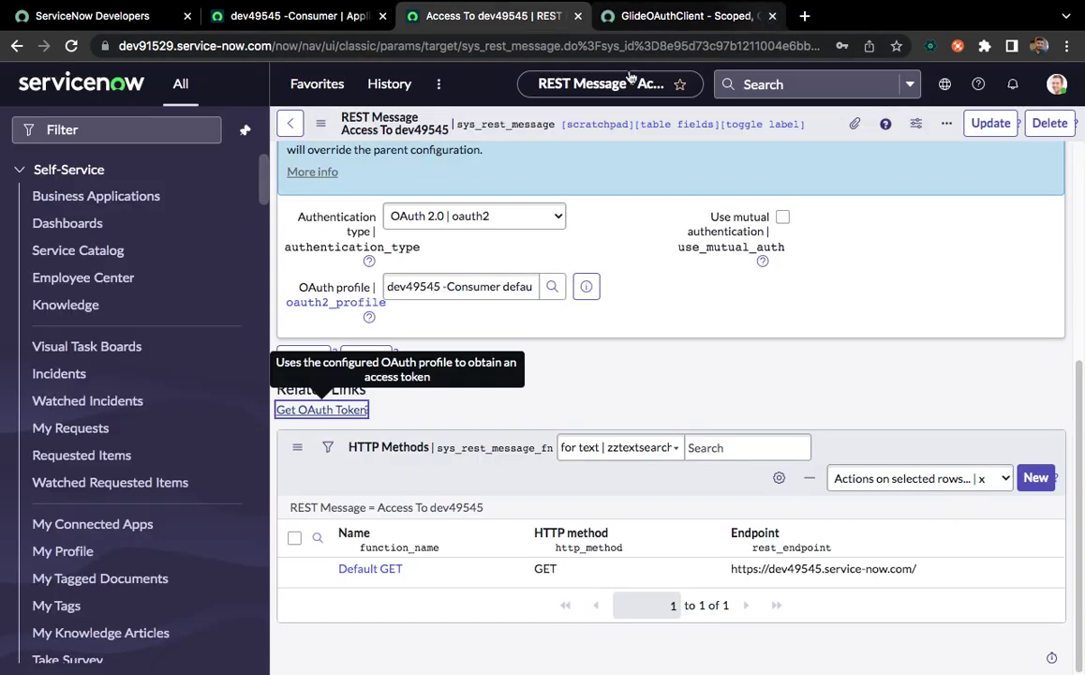
Switch to the provider instance dev49545 and filter its navigator for "sys_user"
key("ctrl+Right")
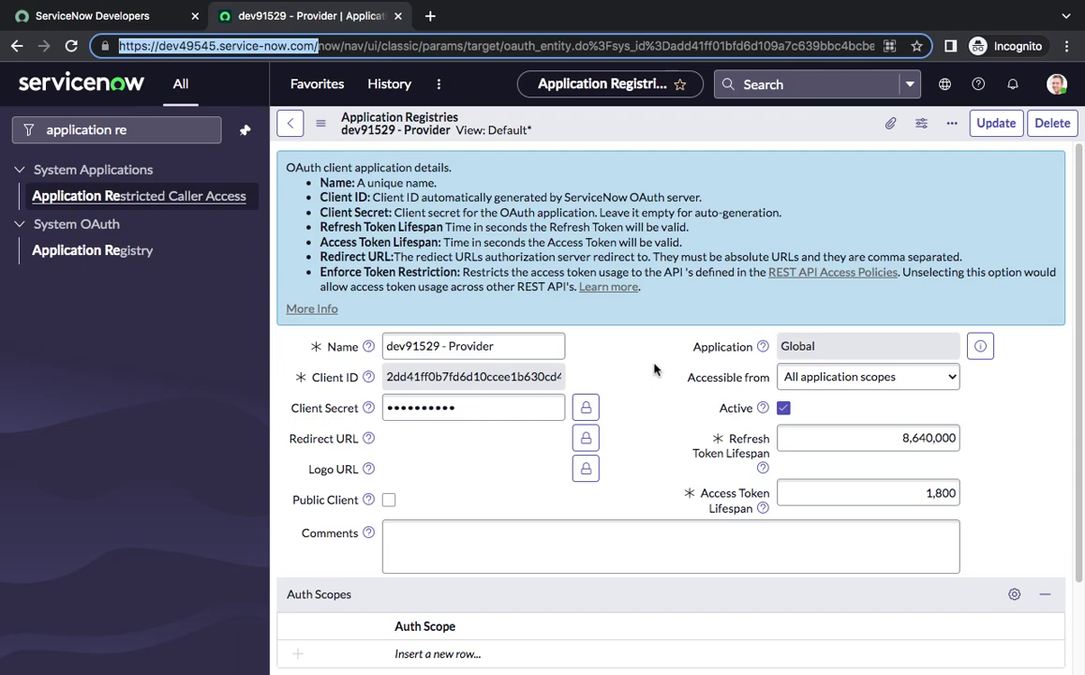
double_click(453, 416)
key("ctrl+Left")
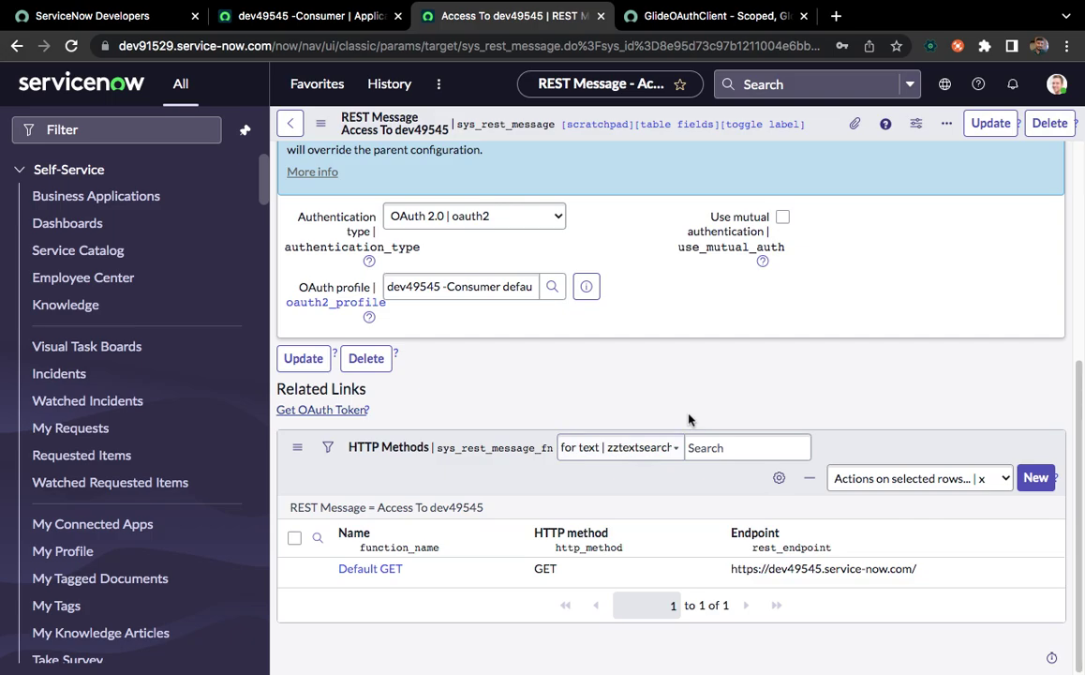
key("ctrl+Right")
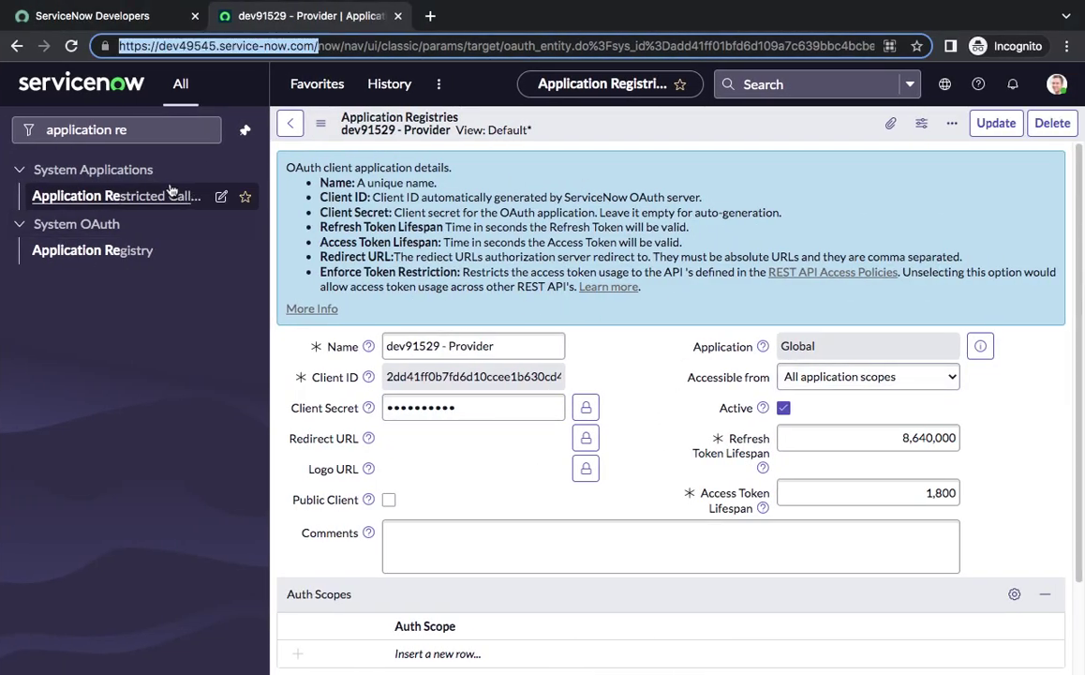
left_click(134, 129)
key("BackSpace")
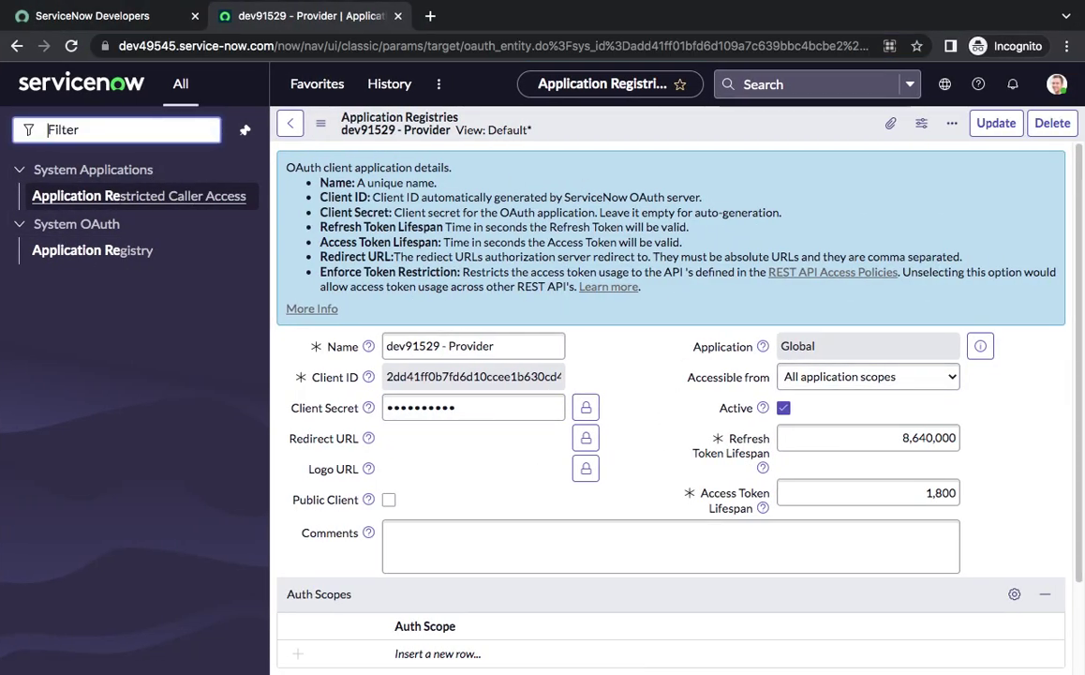
type("sys_u")
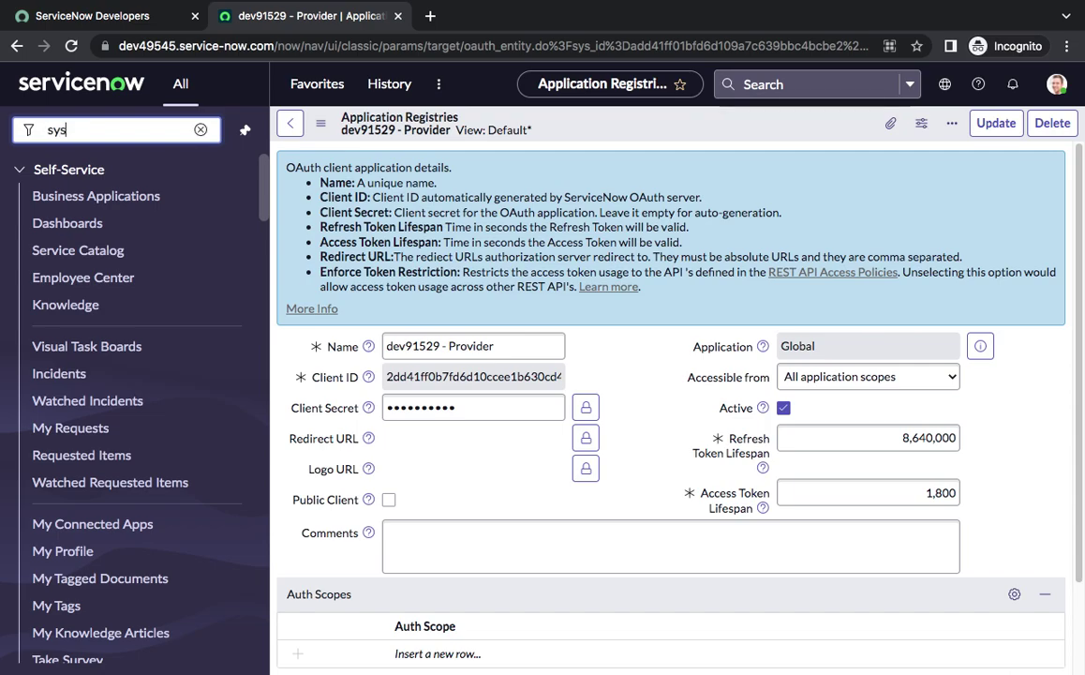
type("ser")
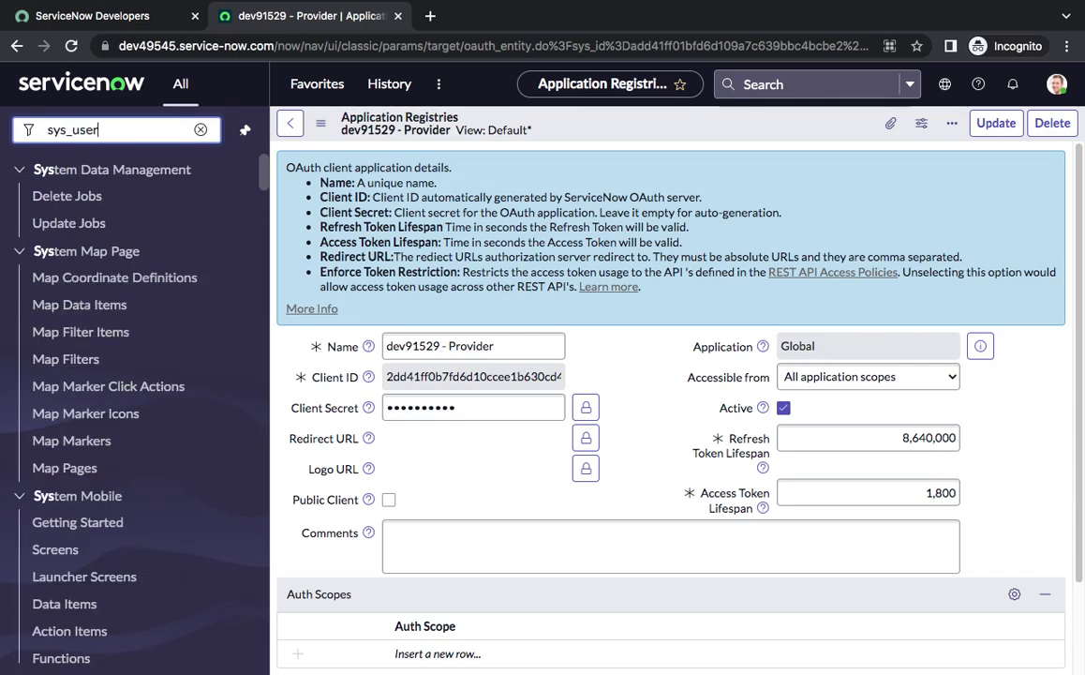
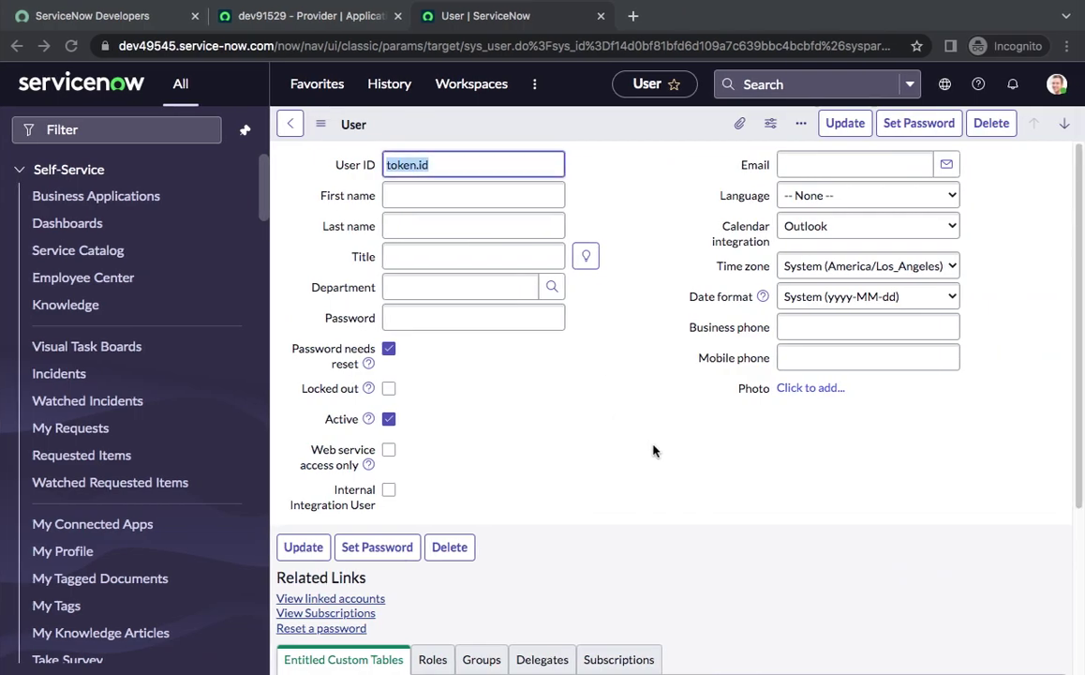
Return to the "dev91529 - Provider" application registry record and view its token lifespan settings
left_click(311, 26)
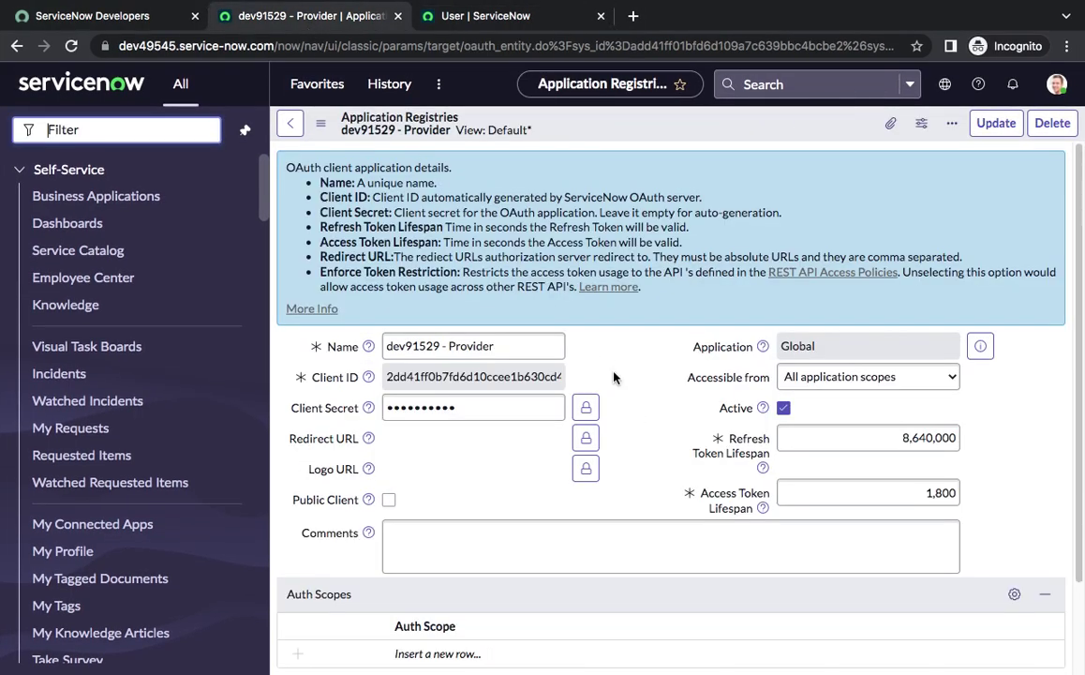
scroll(593, 403, "down", 1)
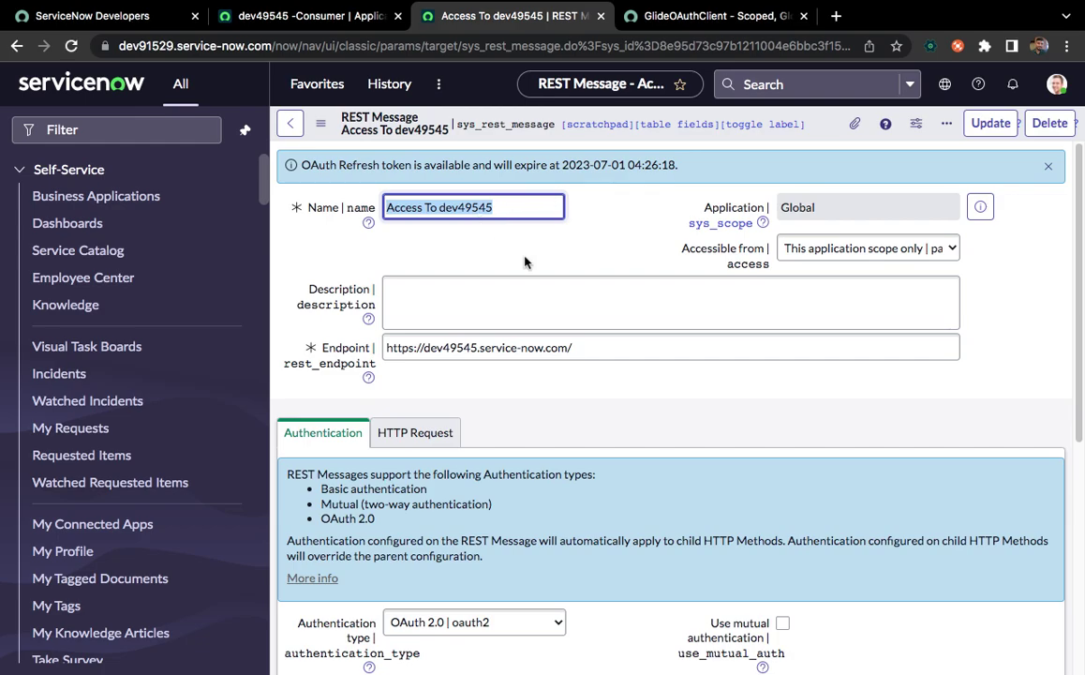
On the consumer instance dev91529, filter the navigator for "manage toke" and open the Manage Tokens list
left_click(164, 91)
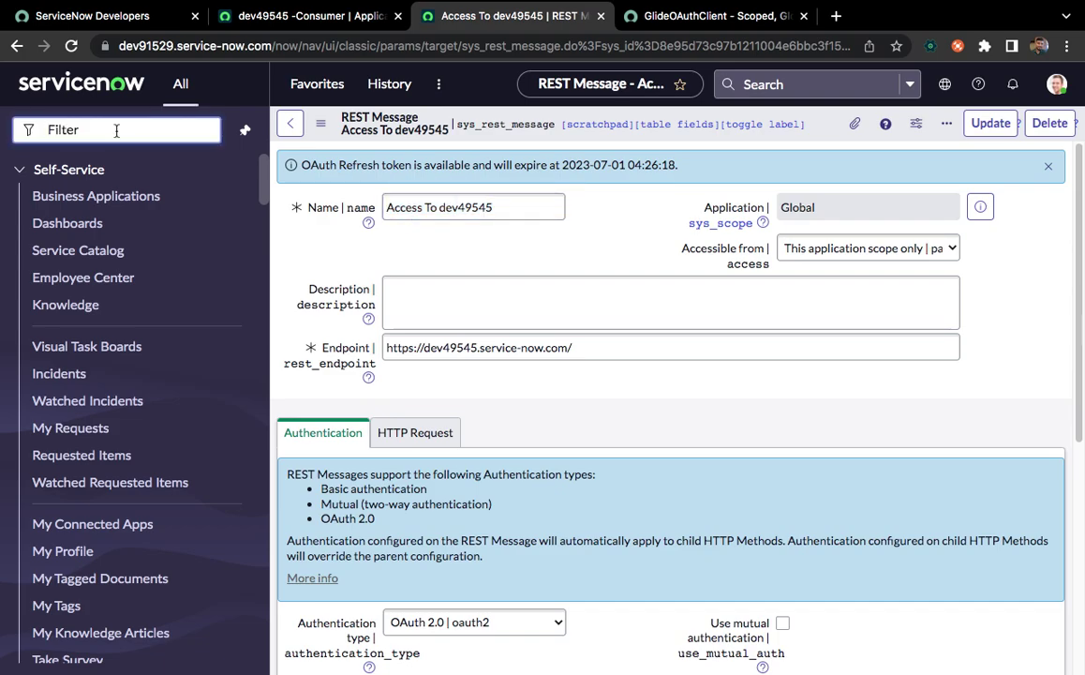
type("c")
key("BackSpace")
type("manger")
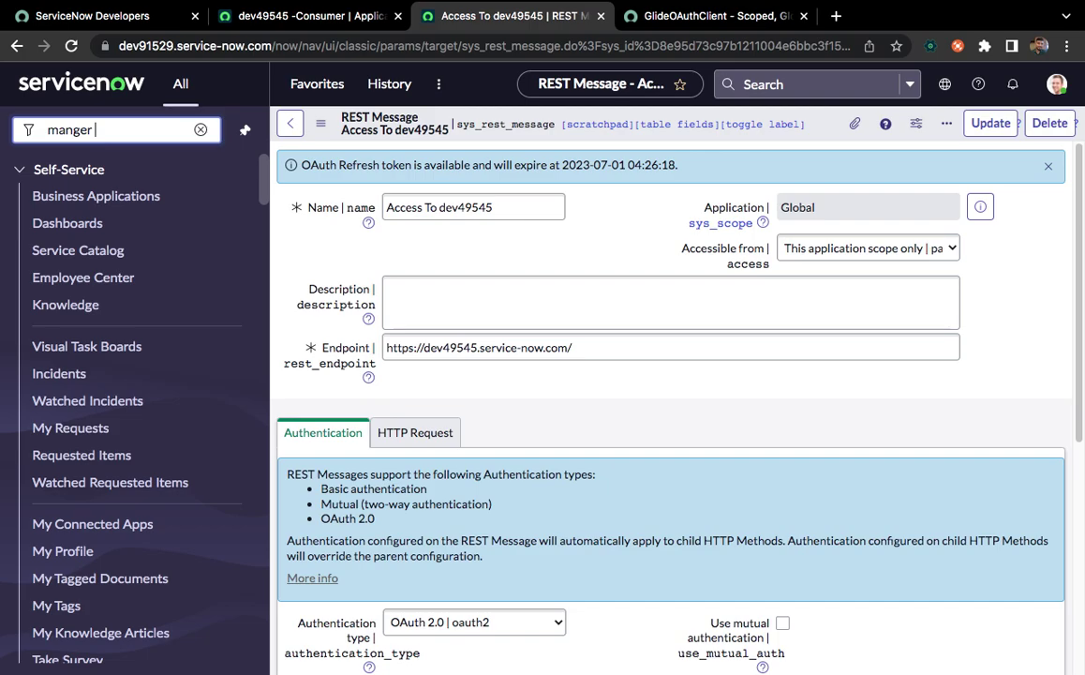
key("BackSpace")
key("BackSpace")
key("BackSpace")
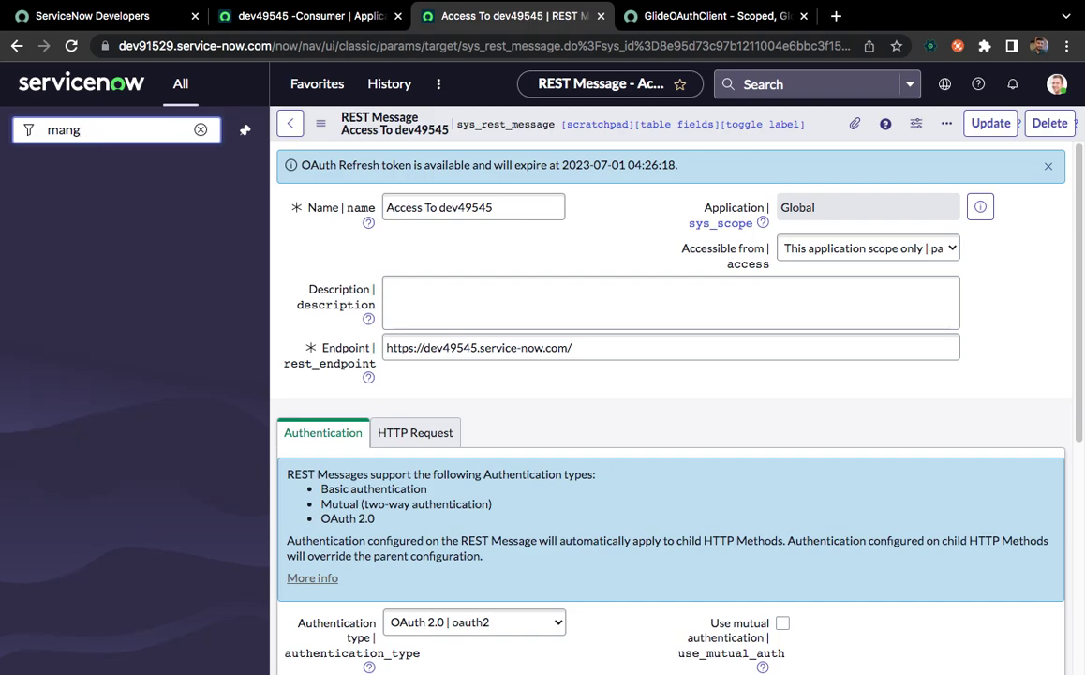
type("e token")
key("BackSpace")
type("age toke")
left_click(105, 206)
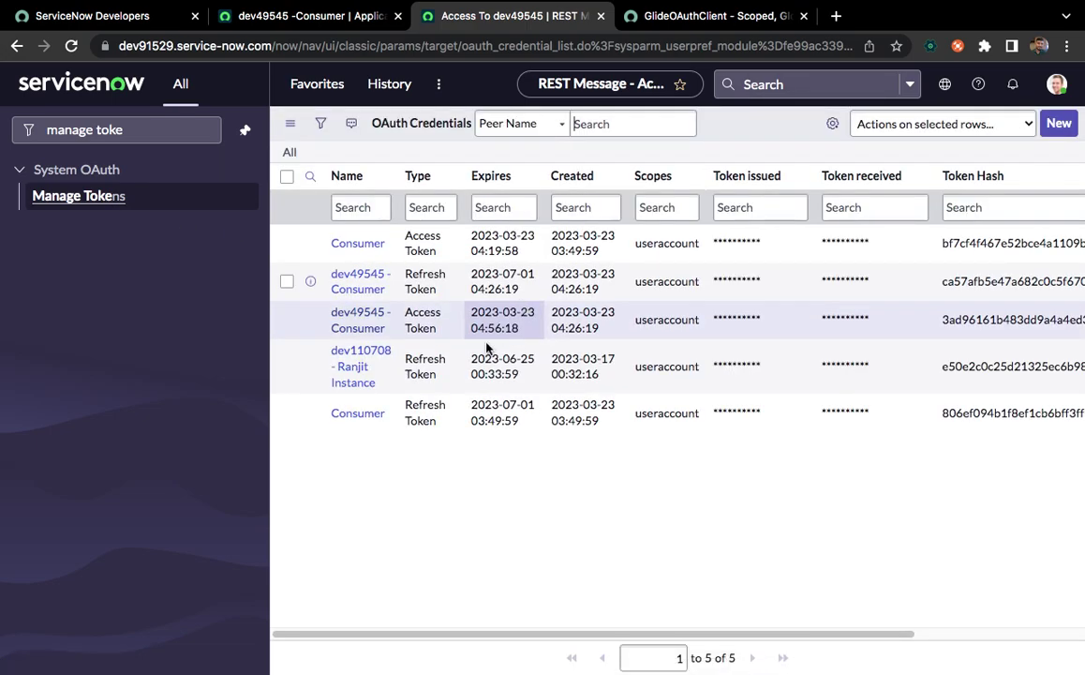
Filter the OAuth Credentials list to the tokens whose peer name matches "dev49545 -Consumer"
key("ctrl+Right")
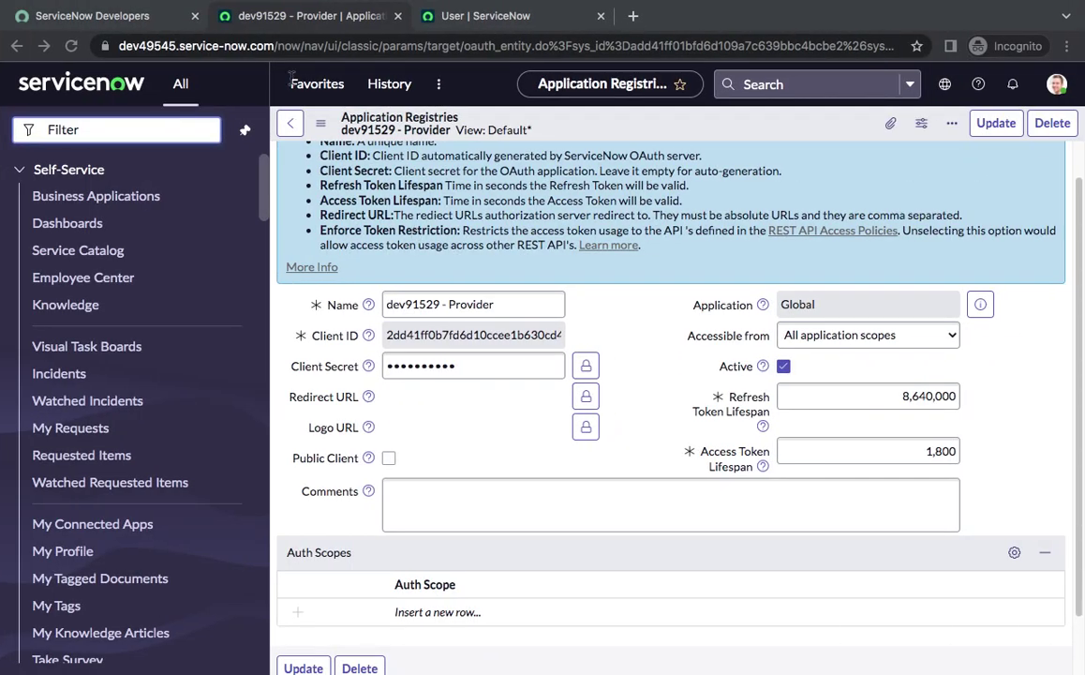
key("ctrl+Left")
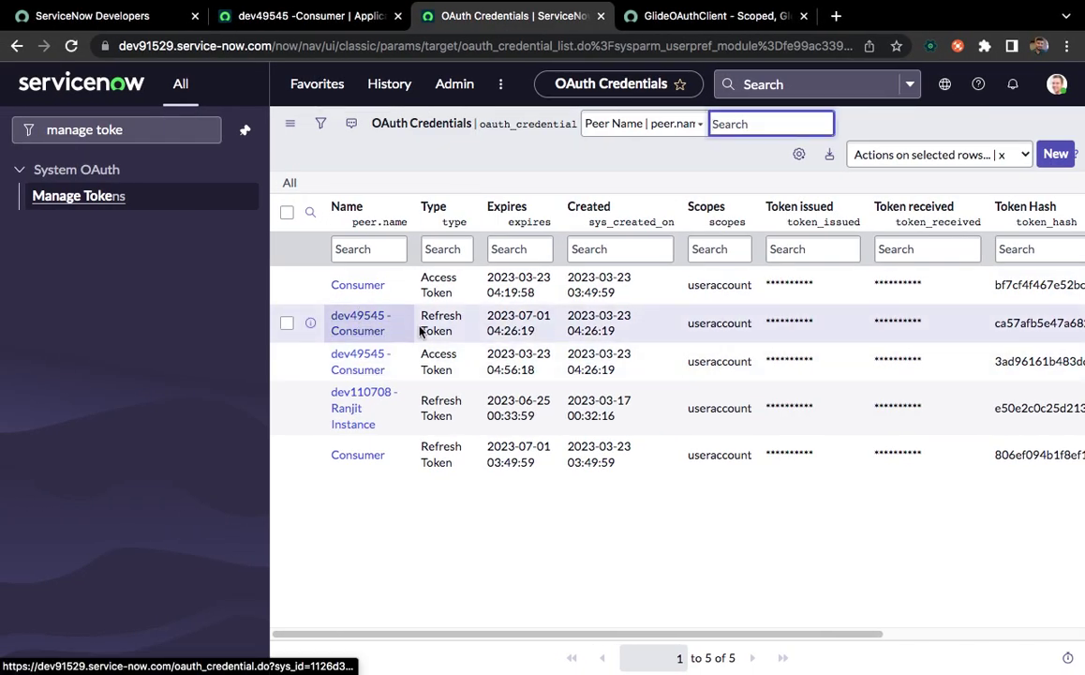
right_click(361, 328)
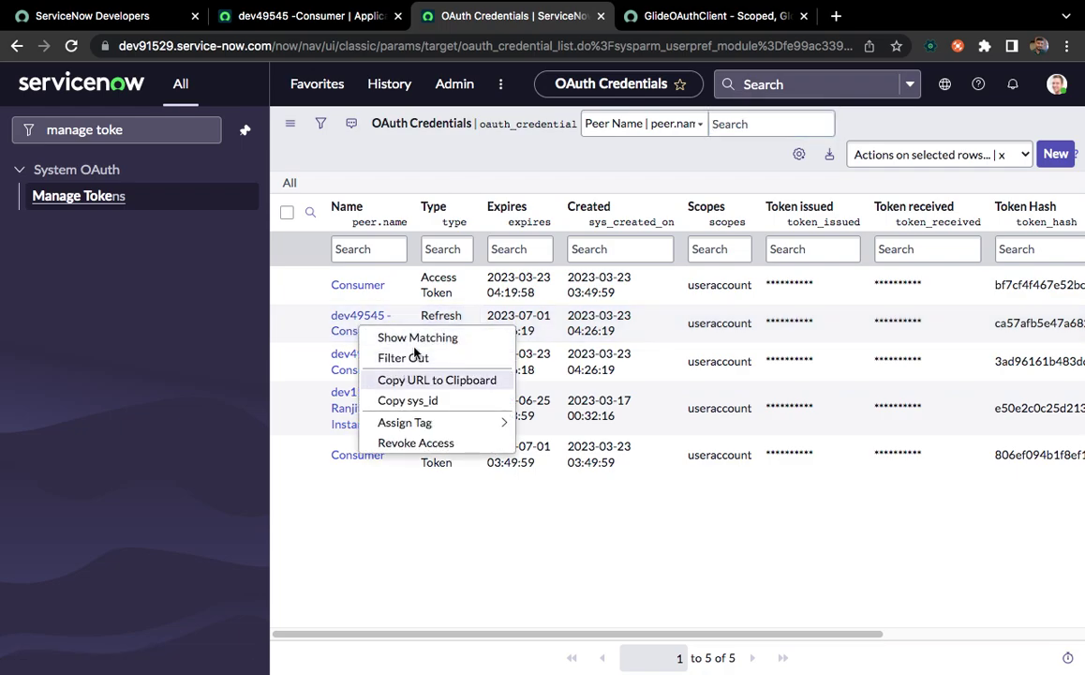
left_click(415, 341)
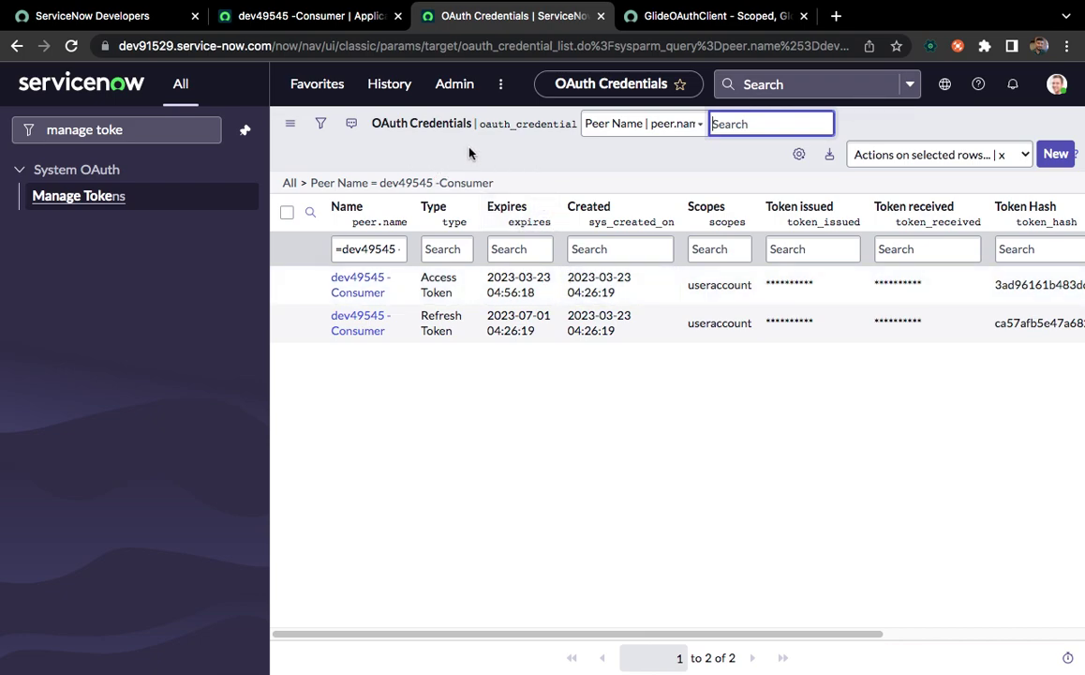
Open the consumer instance's system properties list (sys_properties_list.do) in a separate tab, correcting the misspelled table name
left_click(328, 15)
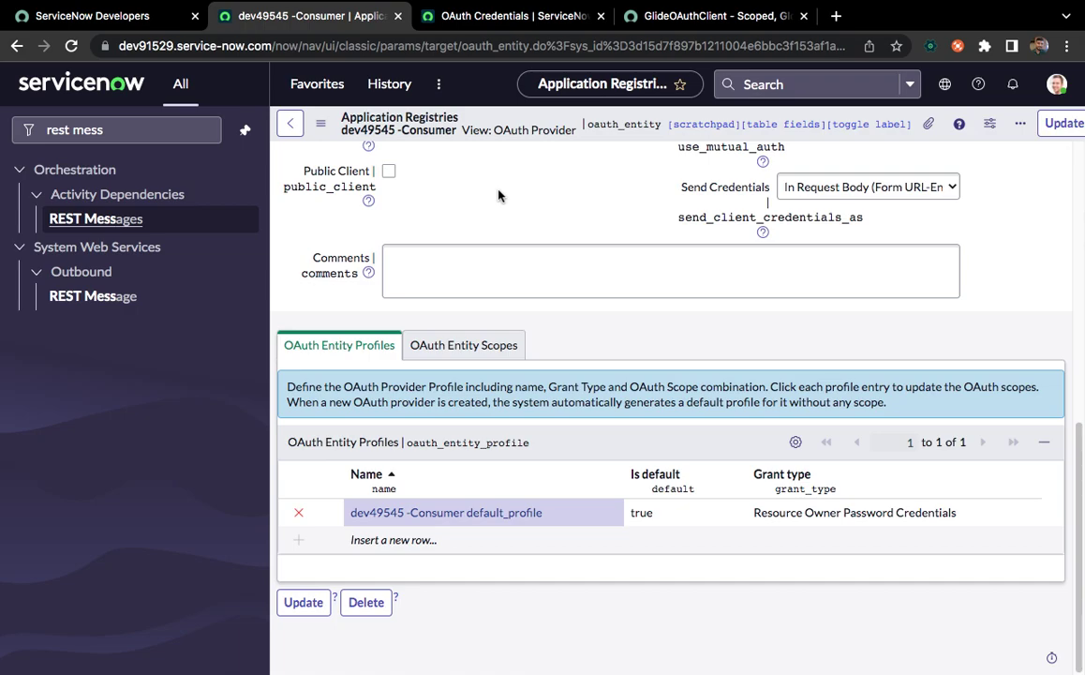
left_click(151, 133)
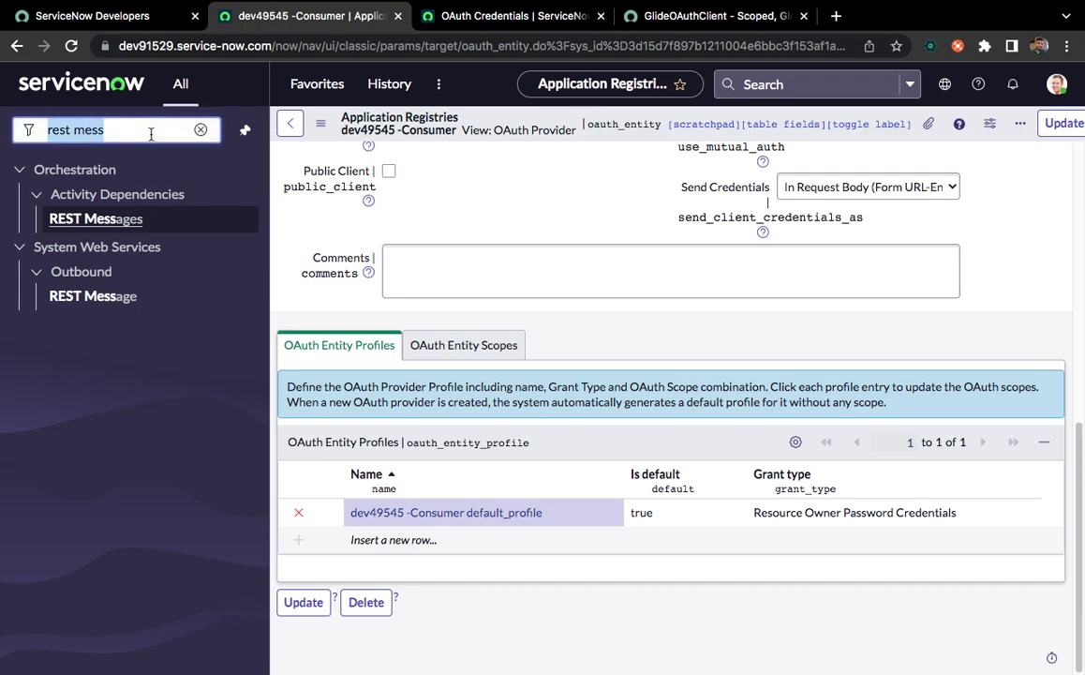
key("BackSpace")
type("sys")
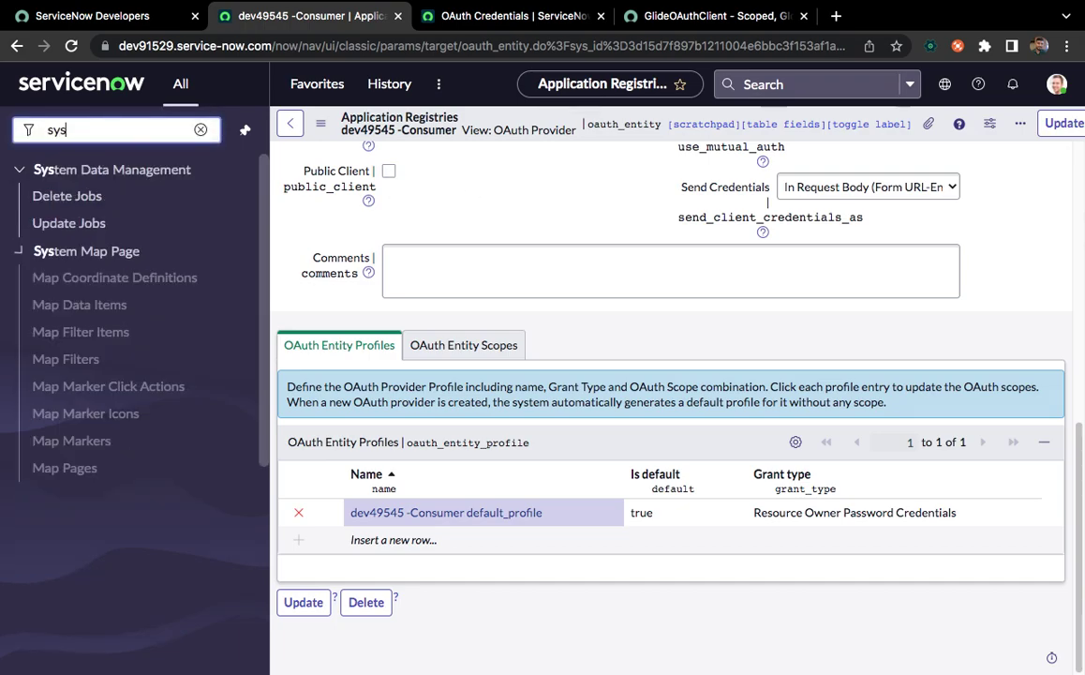
type("_pr")
type("oper")
type("ties.LIST")
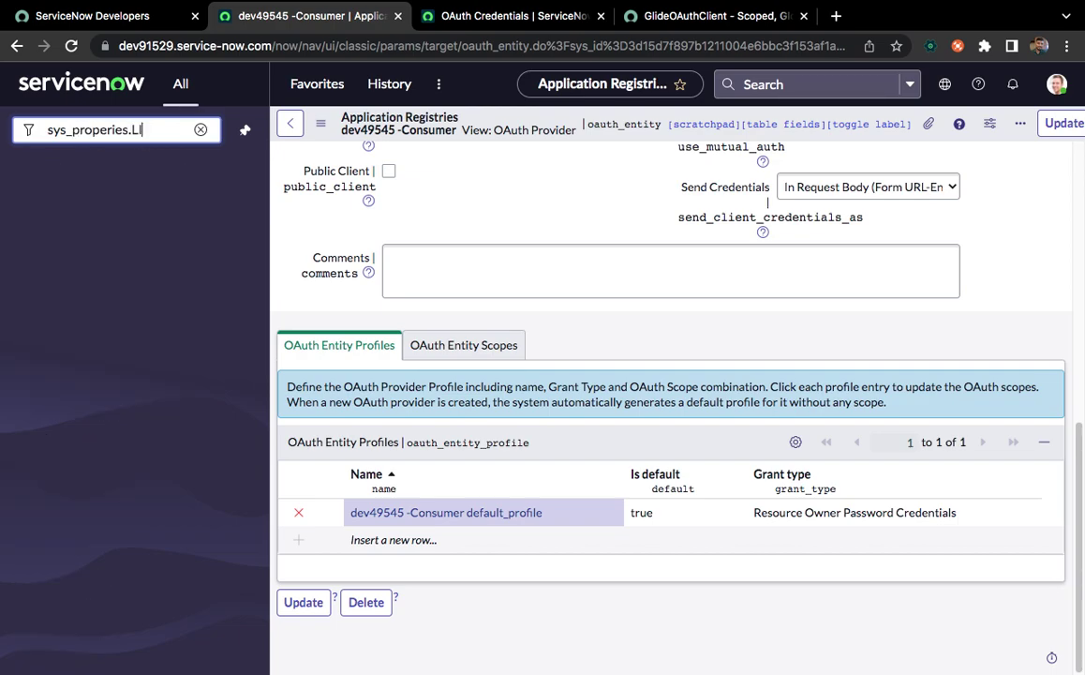
key("Return")
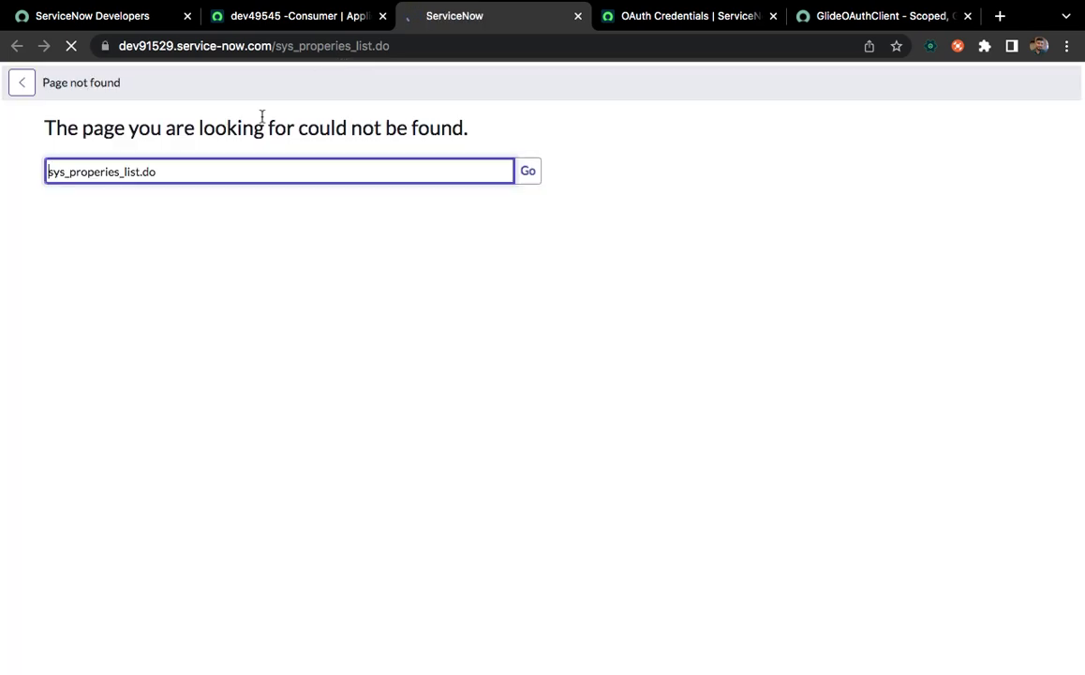
left_click(104, 172)
type("ties_list.do")
key("Return")
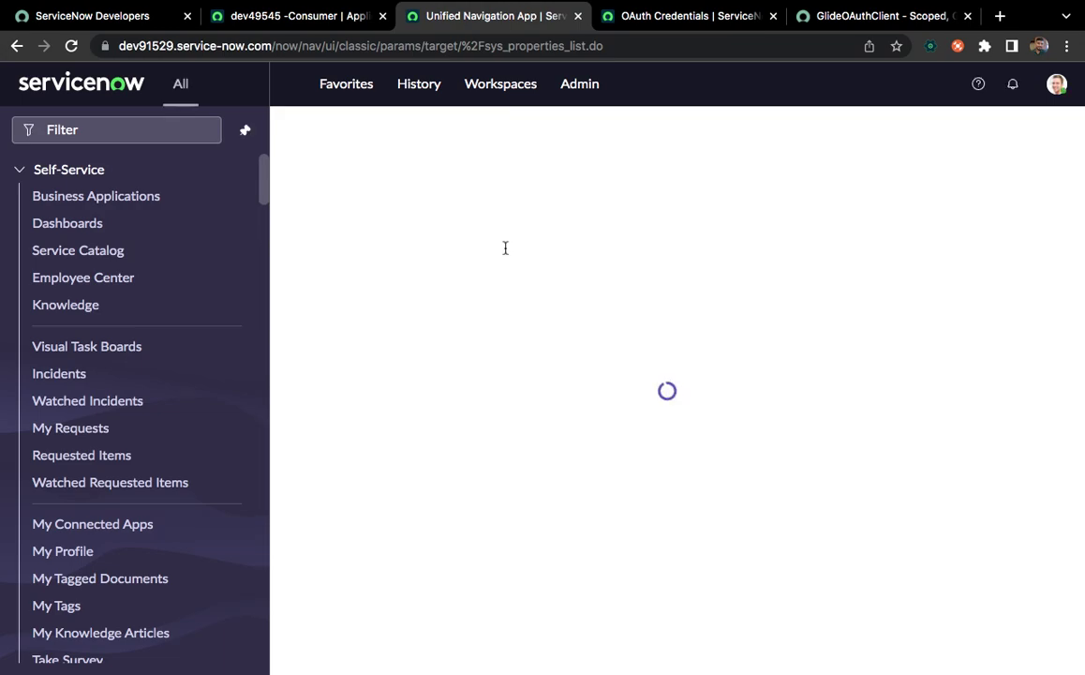
Create and save a system property named "dev49545.token" on the consumer instance, copying the instance name from the provider's address
key("ctrl+Right")
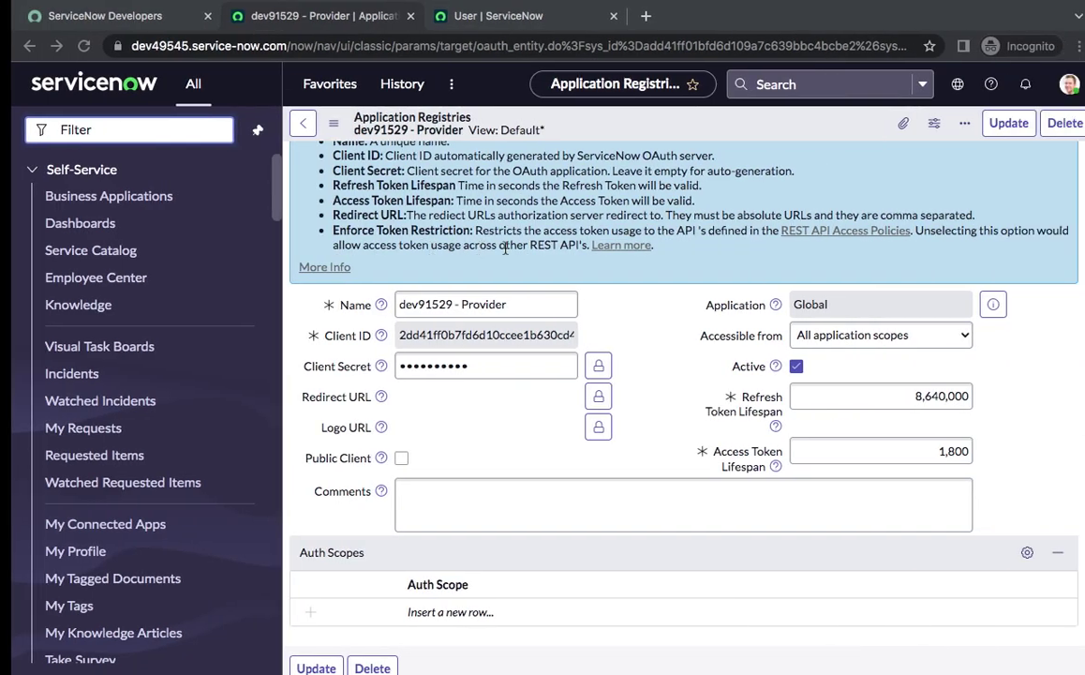
key("ctrl+Left")
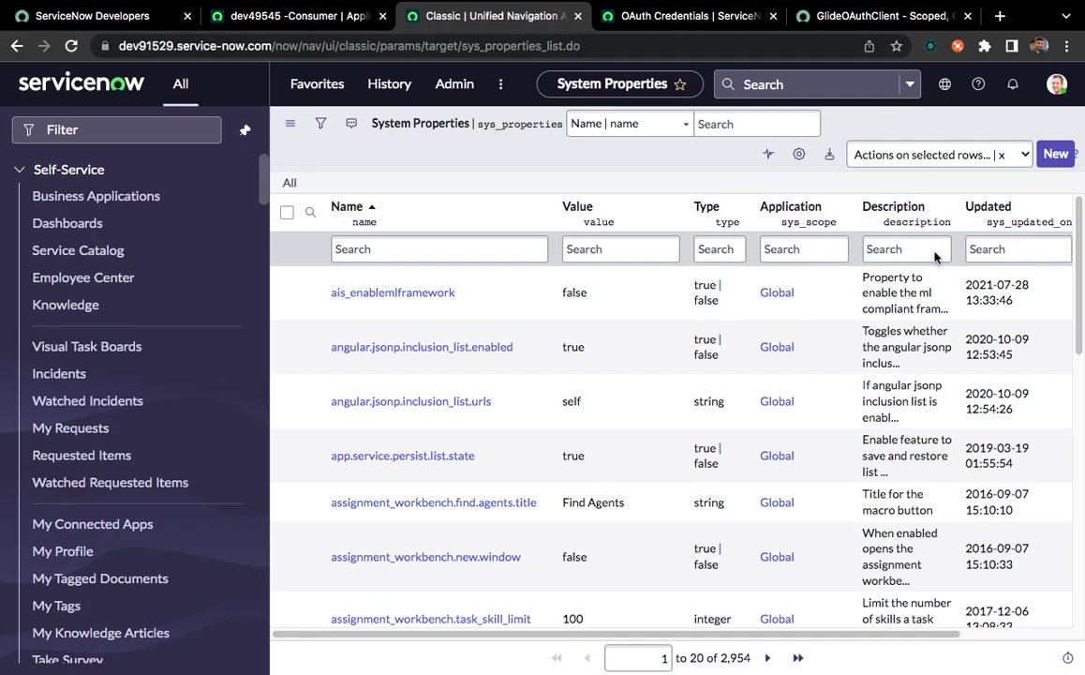
left_click(1056, 156)
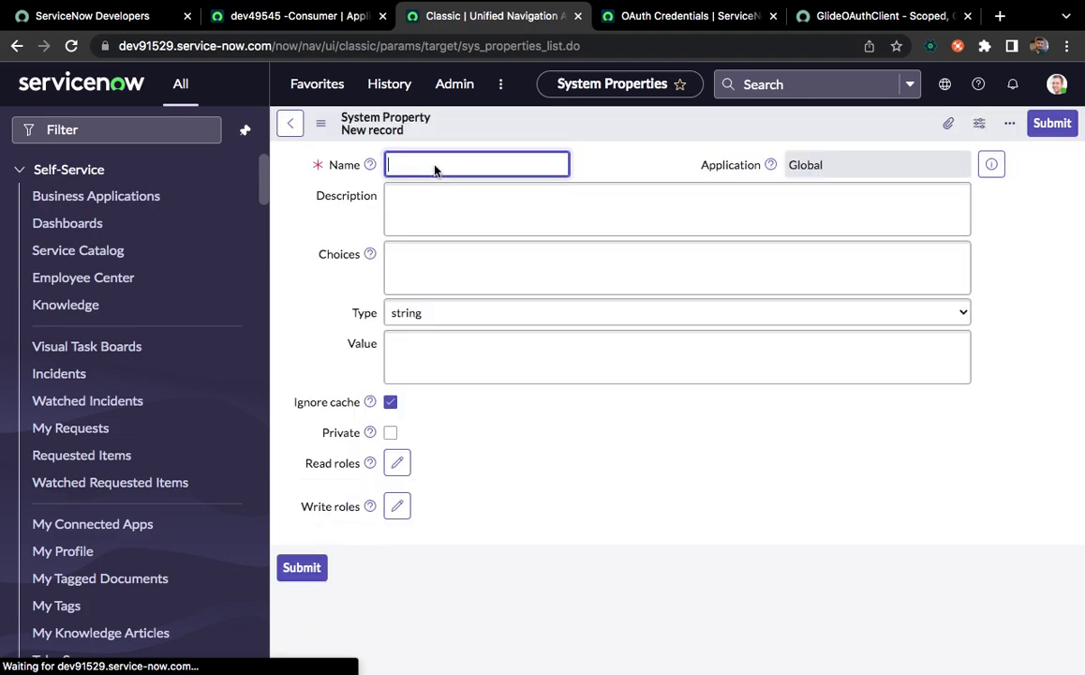
type("token")
key("ctrl+Right")
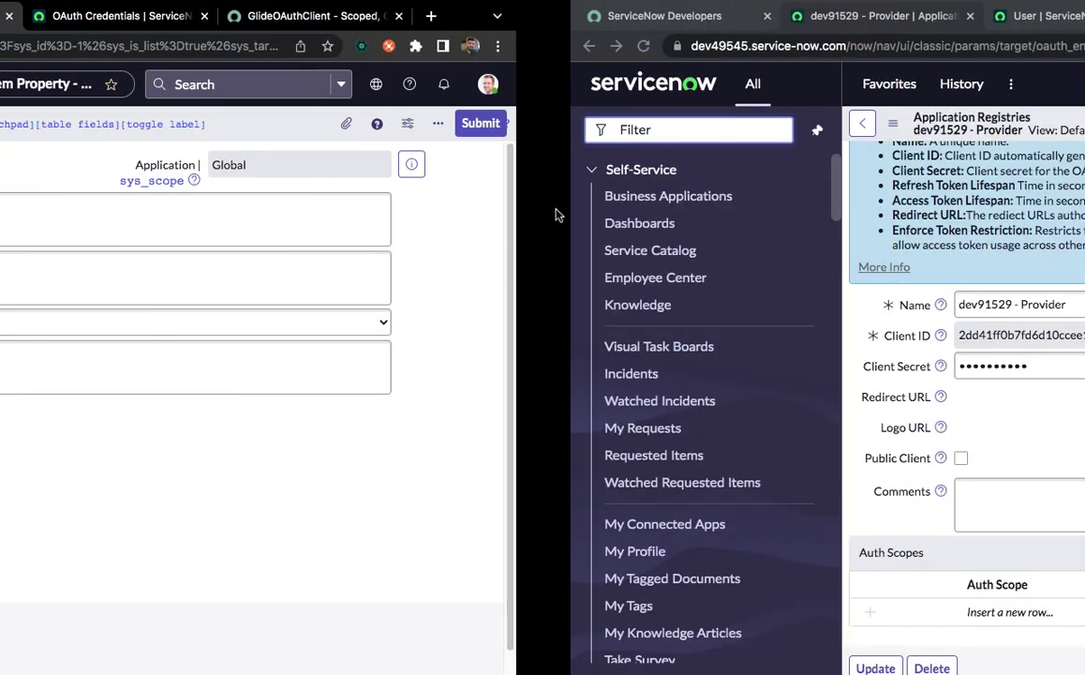
double_click(140, 46)
key("super+c")
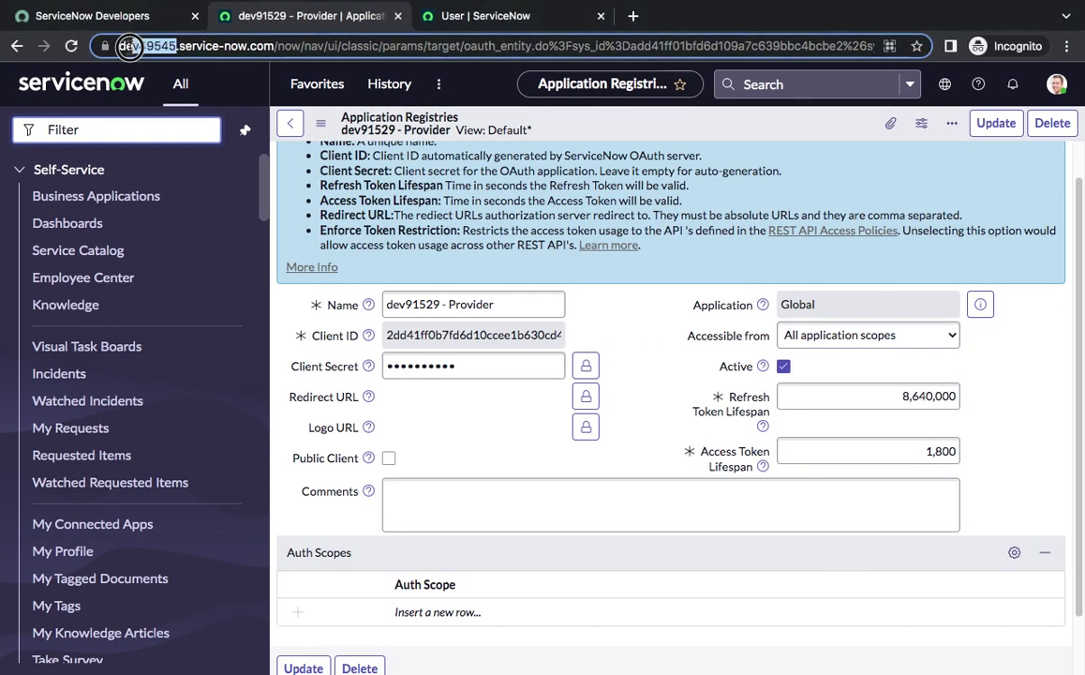
key("ctrl+Left")
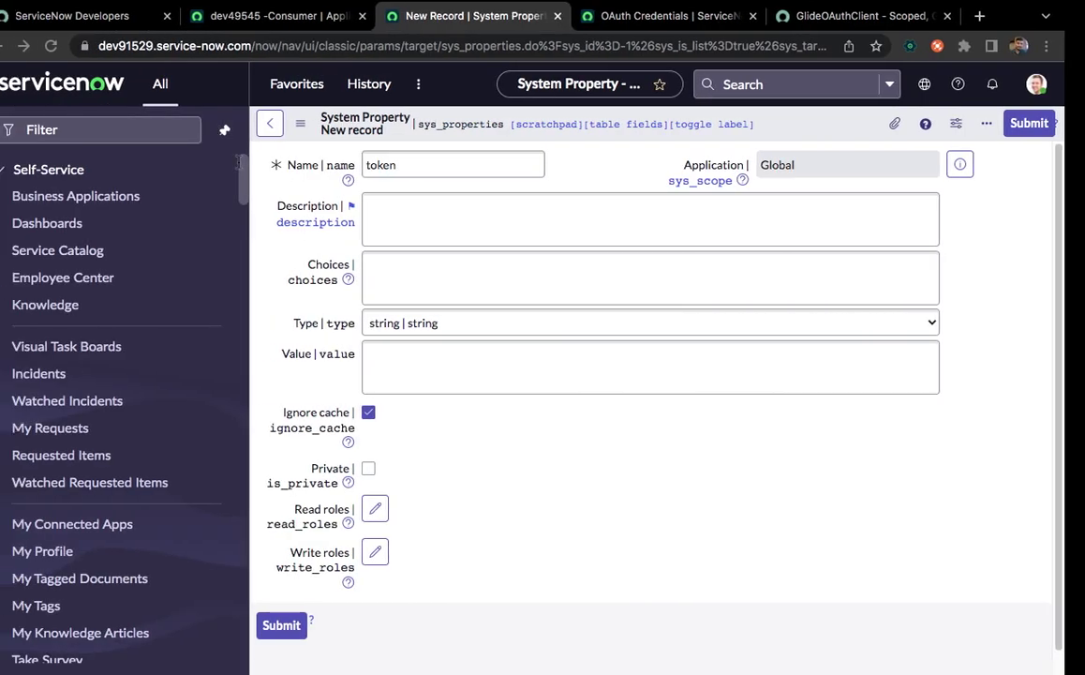
key("super+v")
type(".token")
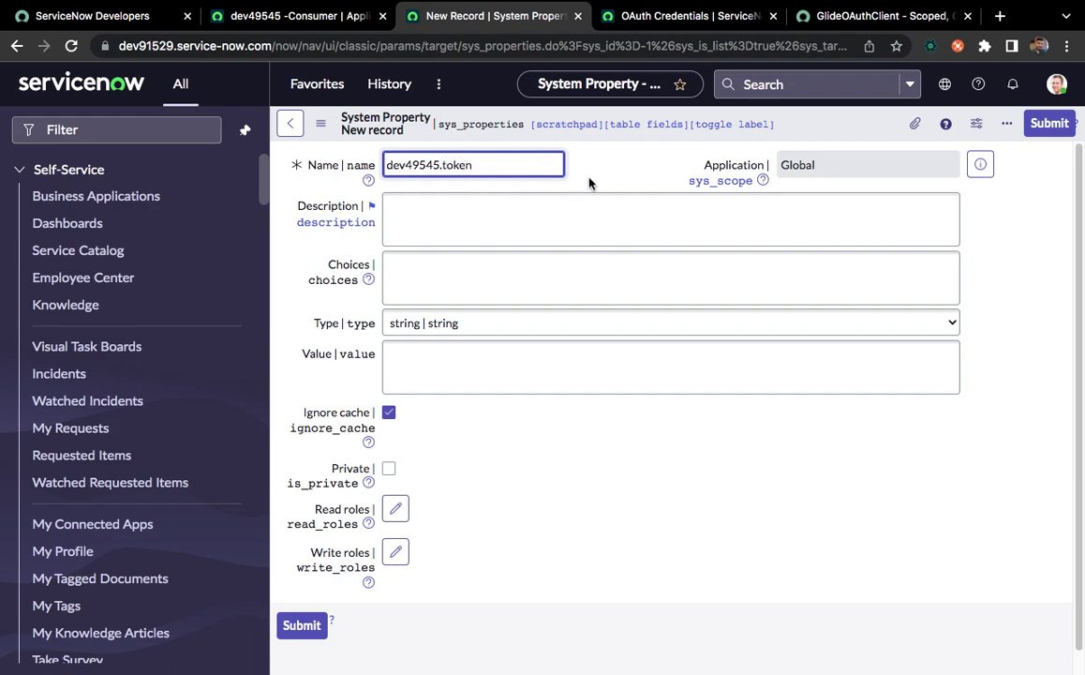
right_click(796, 134)
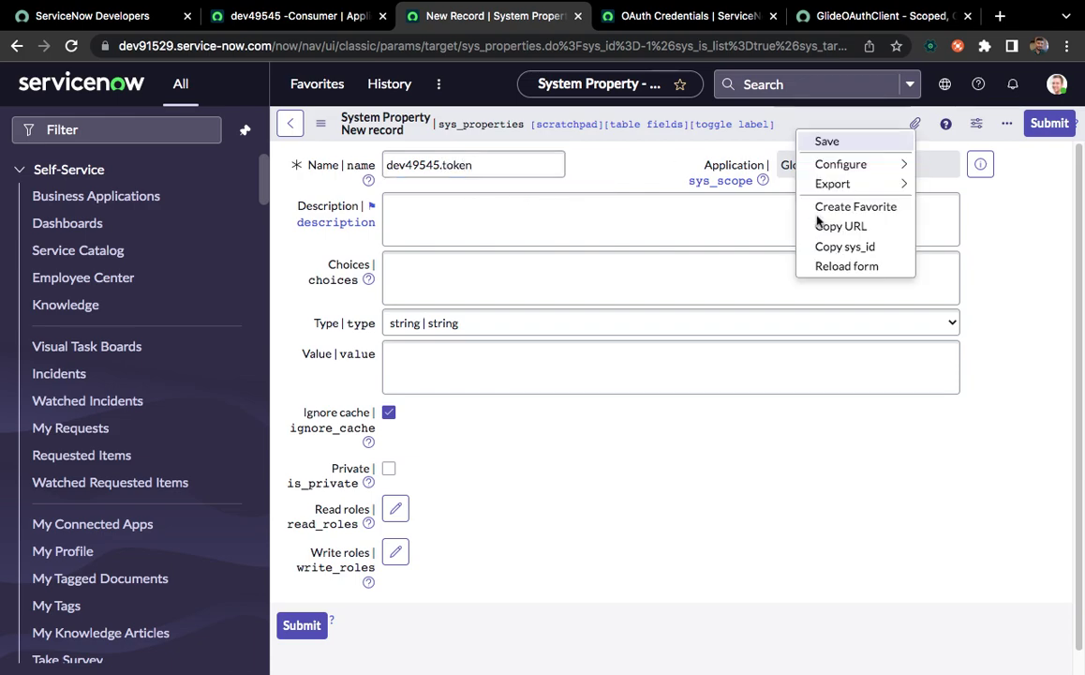
left_click(846, 141)
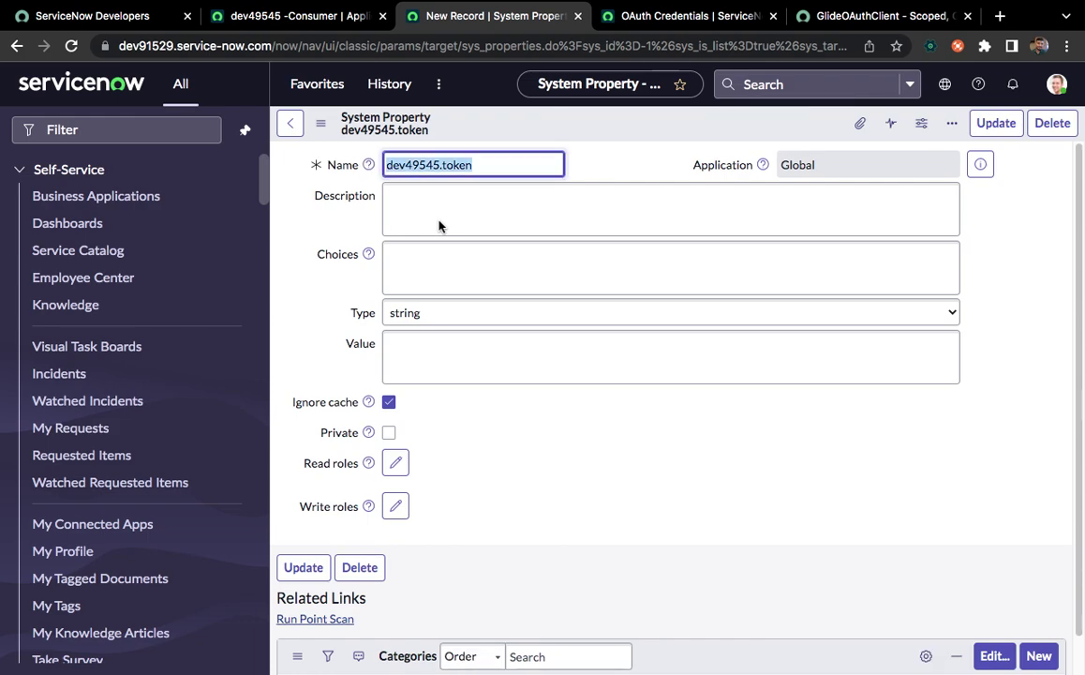
left_click(462, 374)
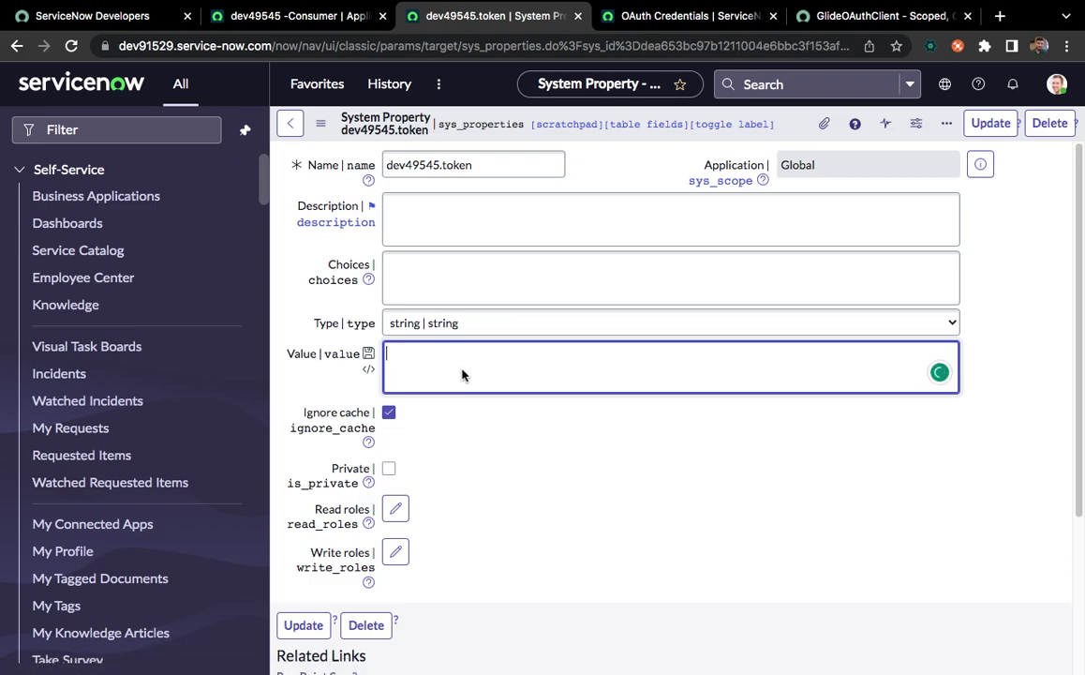
key("ctrl+Right")
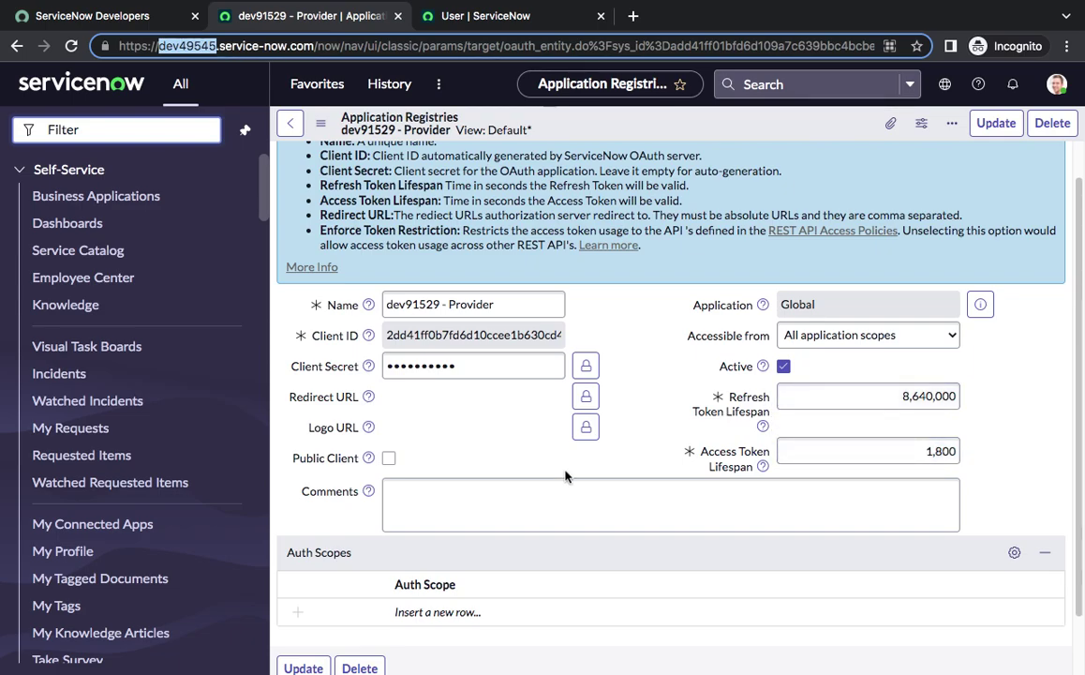
key("ctrl+Left")
Filter the consumer instance's navigator for "scheduled job" and open System Definition's Scheduled Jobs list in a separate tab
left_click(167, 136)
type("schedule")
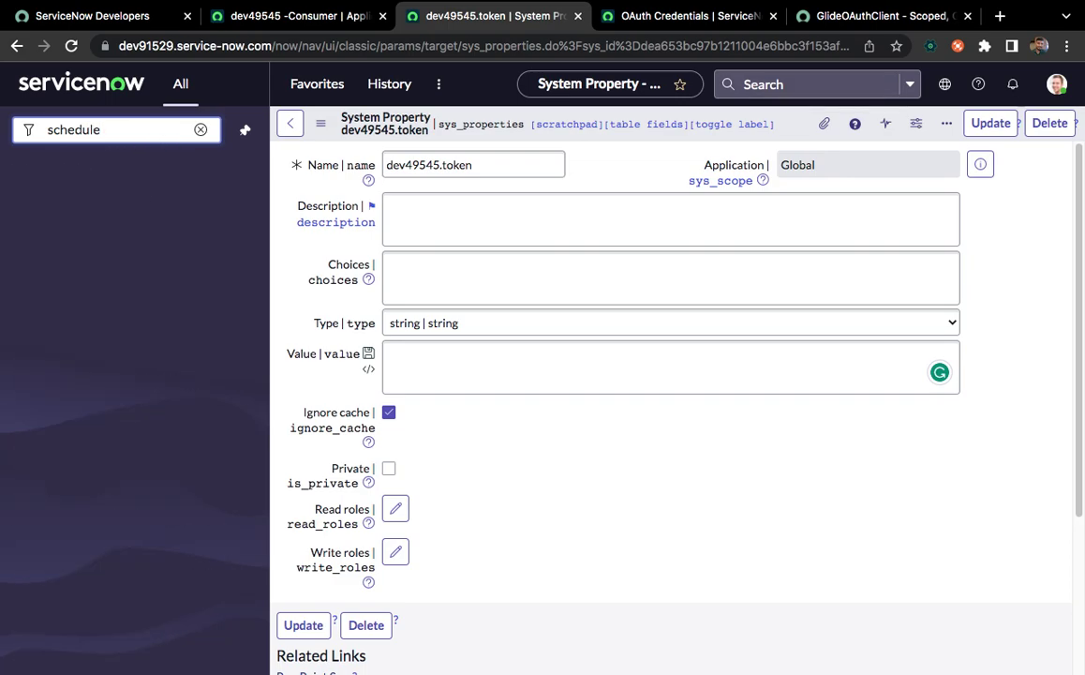
type(" jd job")
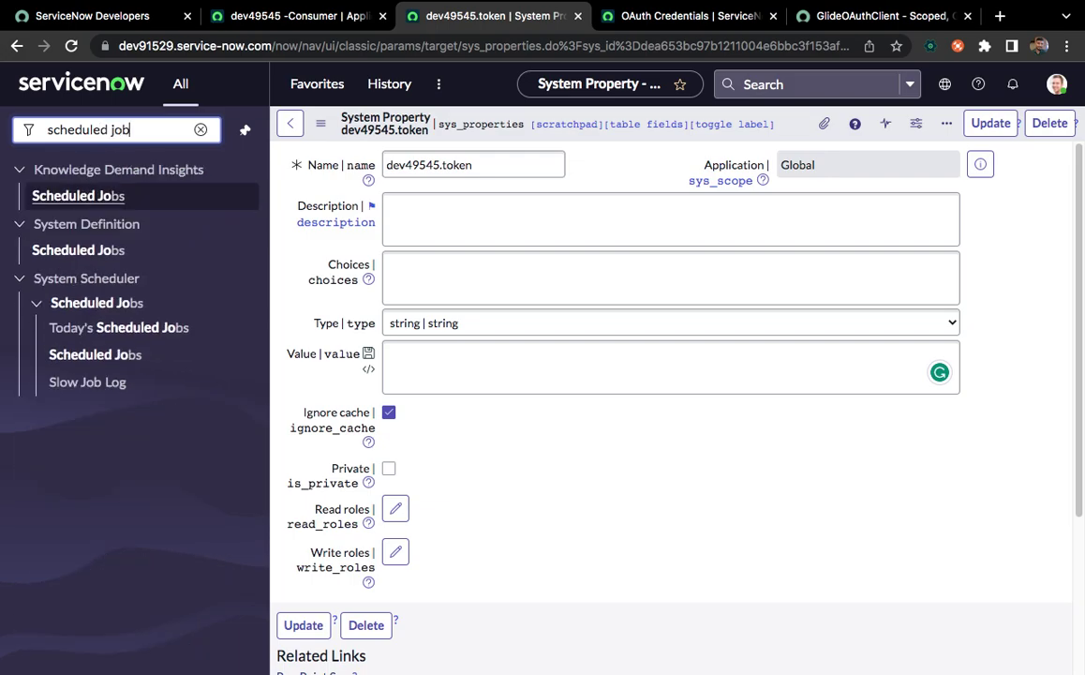
left_click(78, 251, "super")
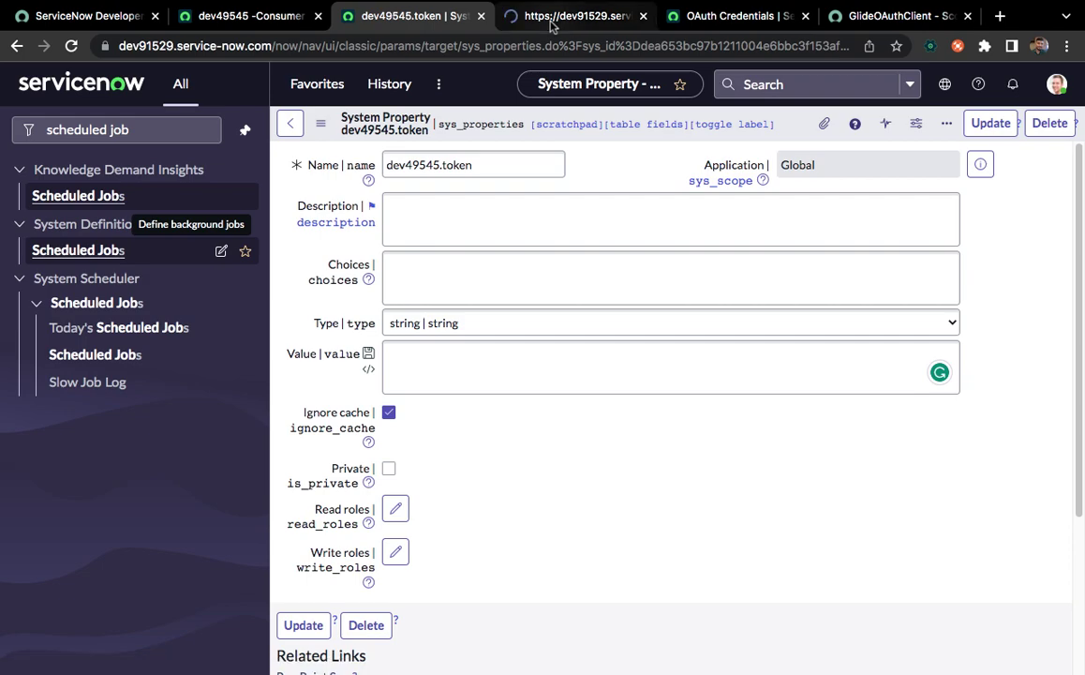
left_click(552, 25)
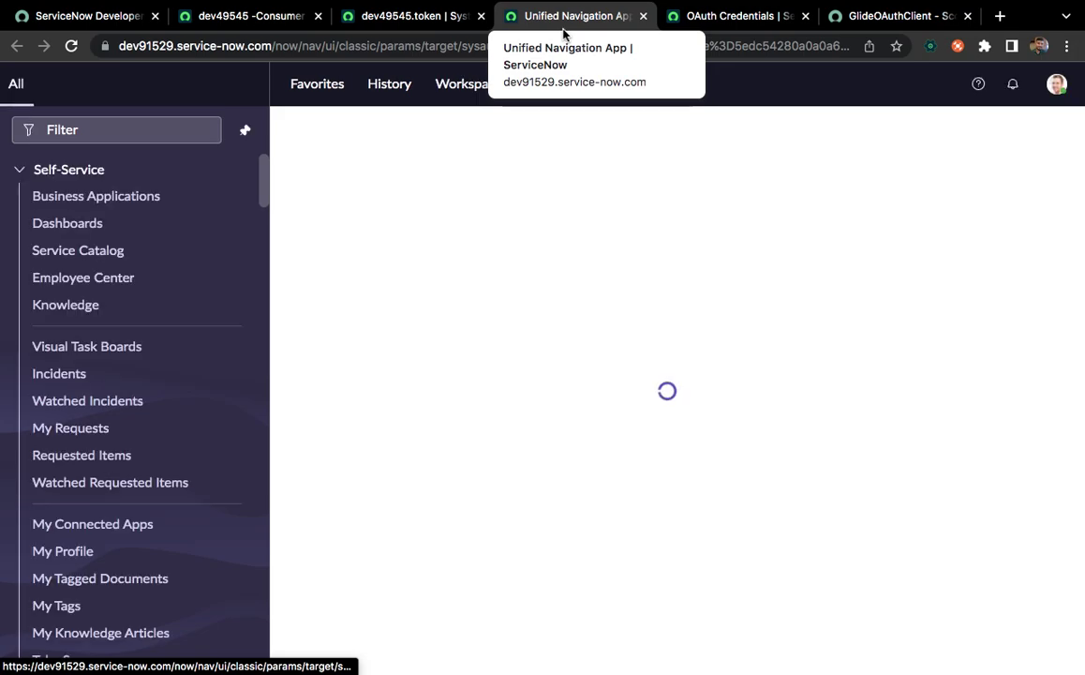
Examine the GlideOAuthClient requestToken example in the developer documentation, including its grant type, username and password parameters
left_click(872, 19)
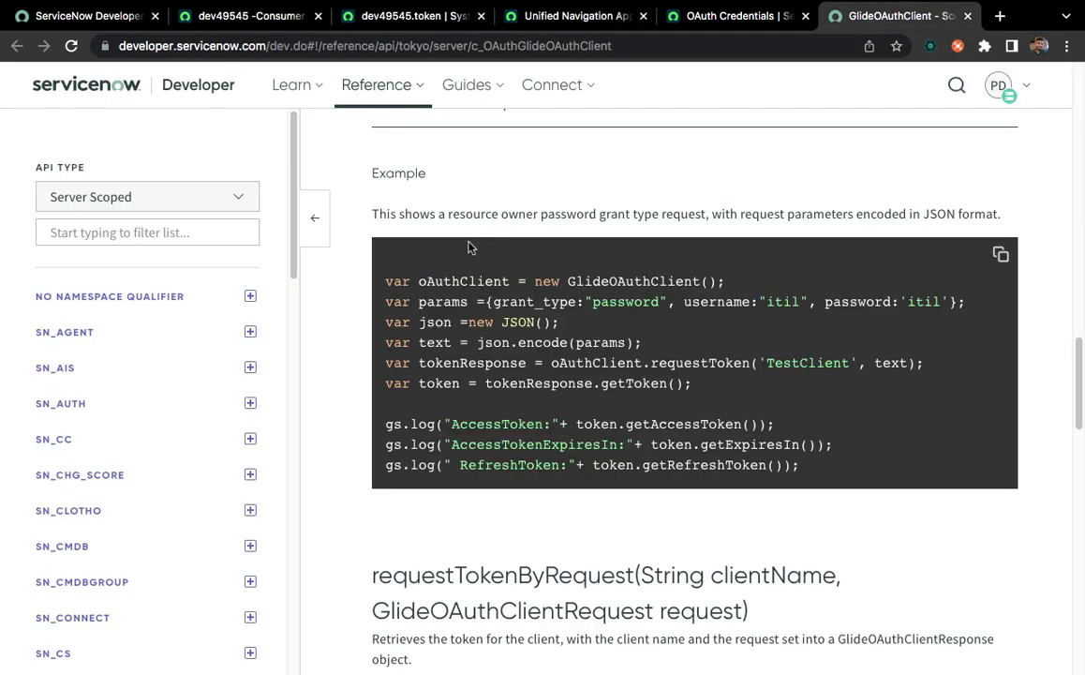
scroll(467, 244, "up", 3)
scroll(375, 263, "down", 2)
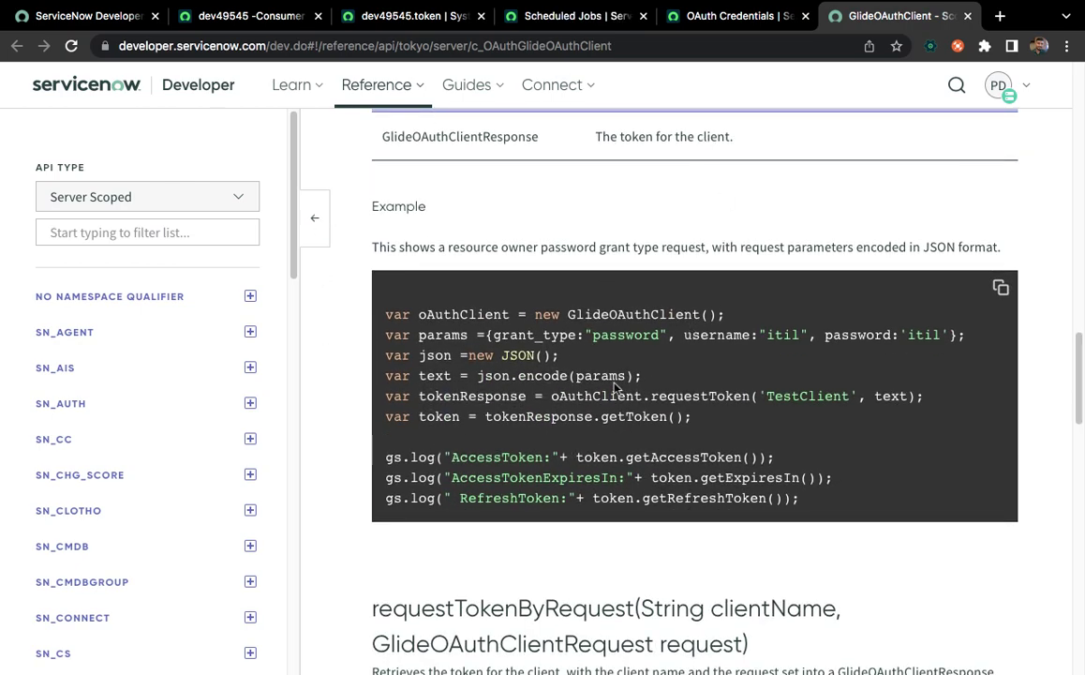
scroll(625, 323, "up", 8)
scroll(614, 383, "down", 10)
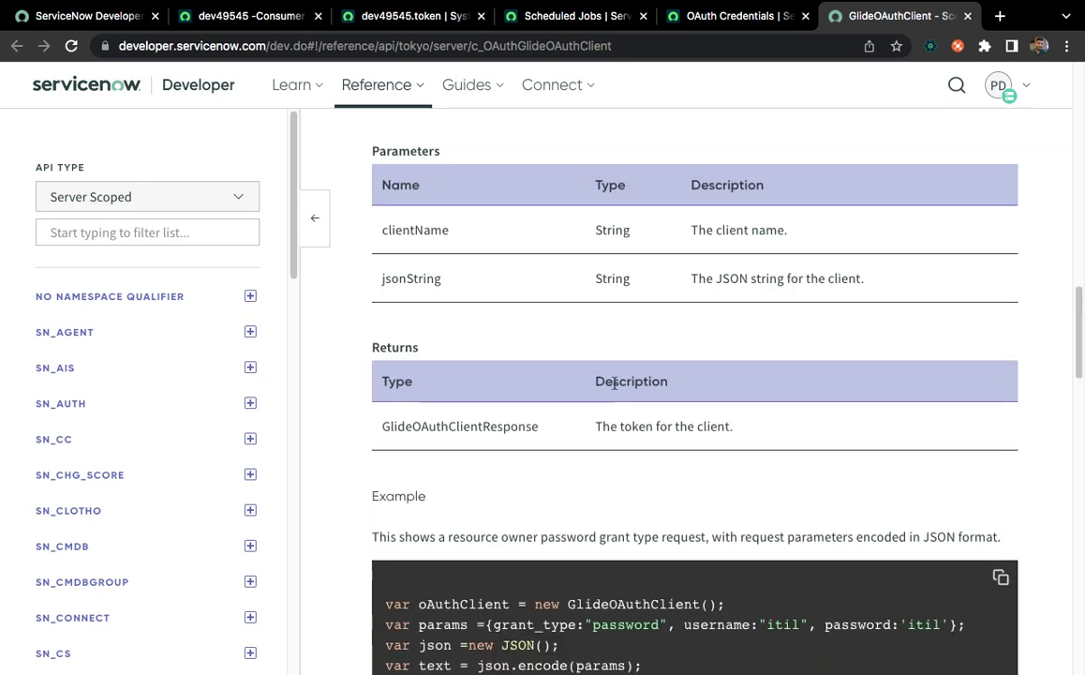
scroll(477, 451, "down", 1)
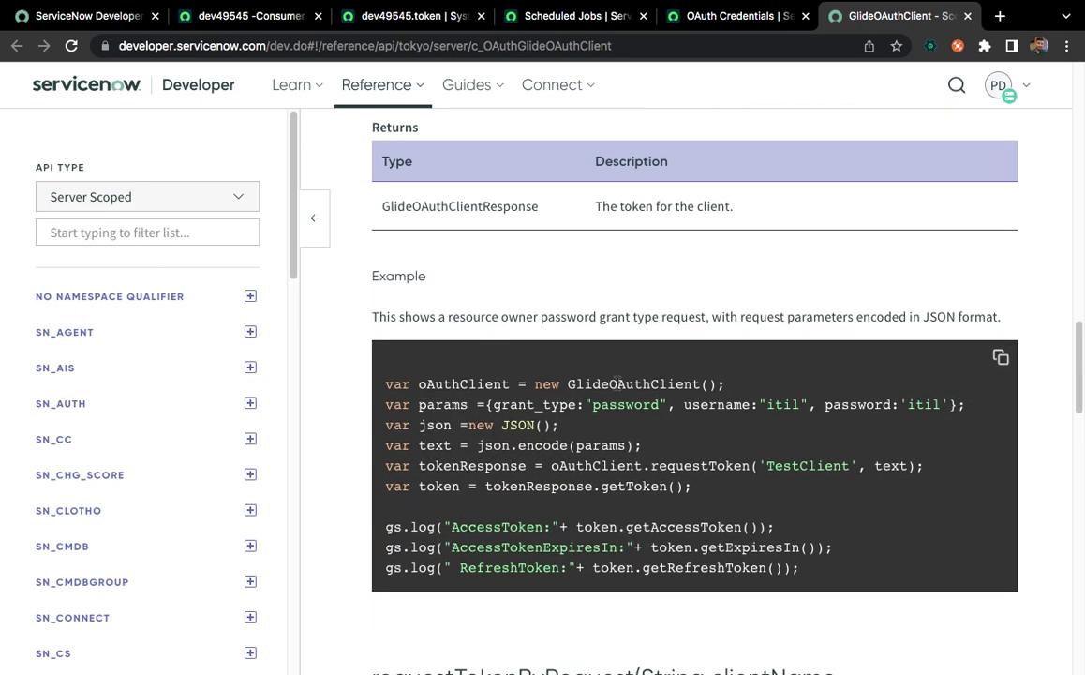
double_click(618, 382)
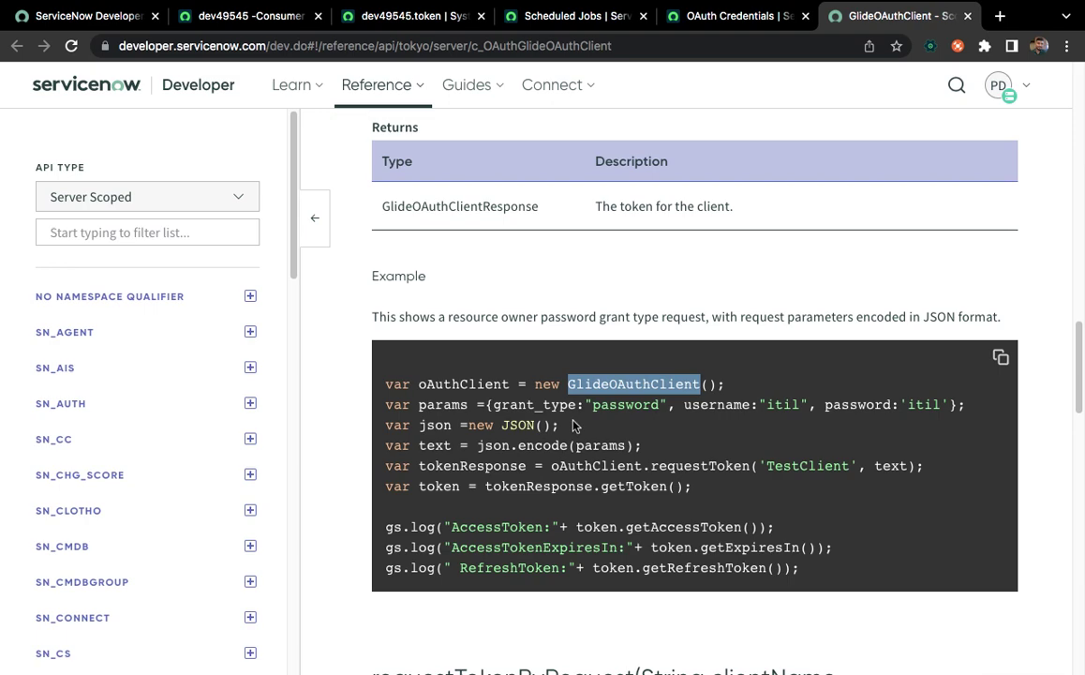
left_click(428, 385)
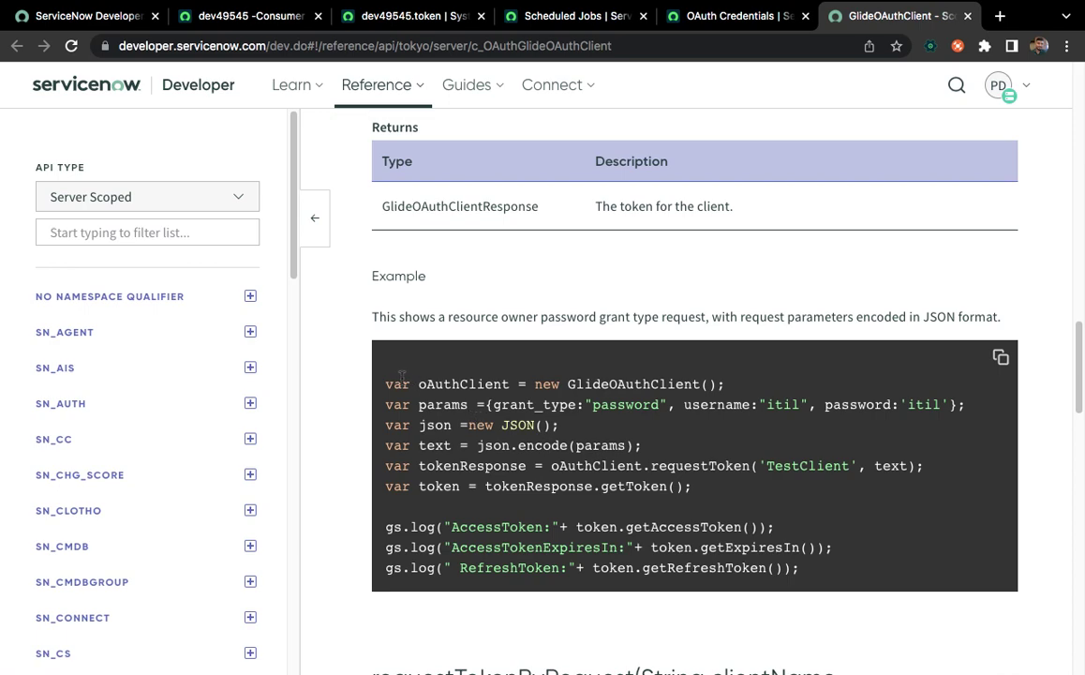
double_click(601, 411)
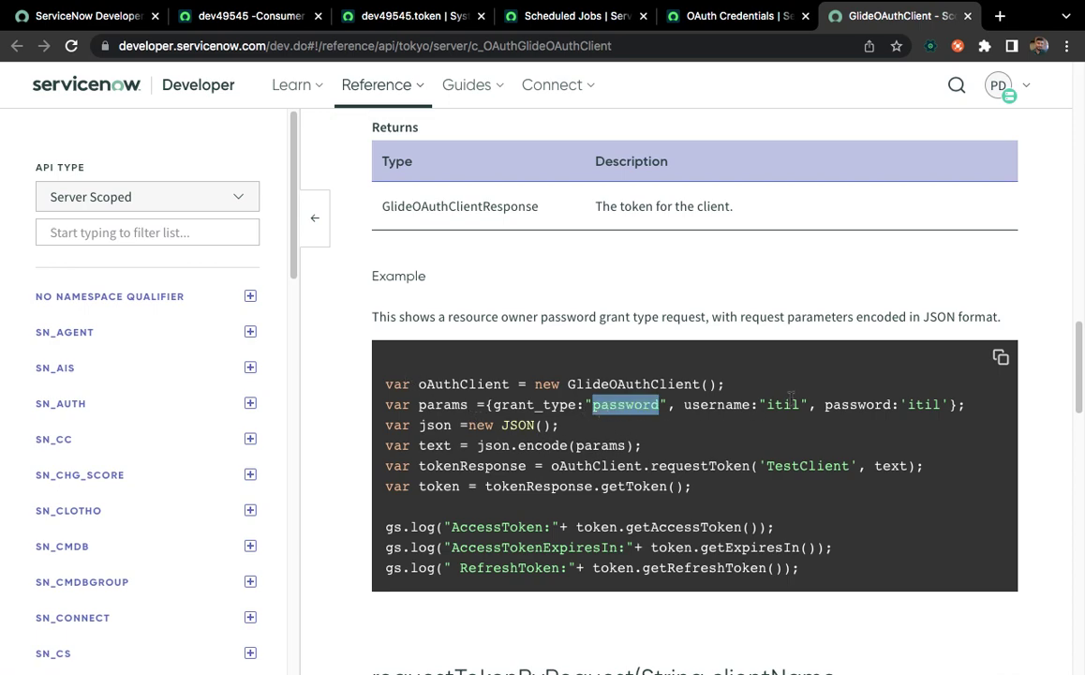
double_click(793, 405)
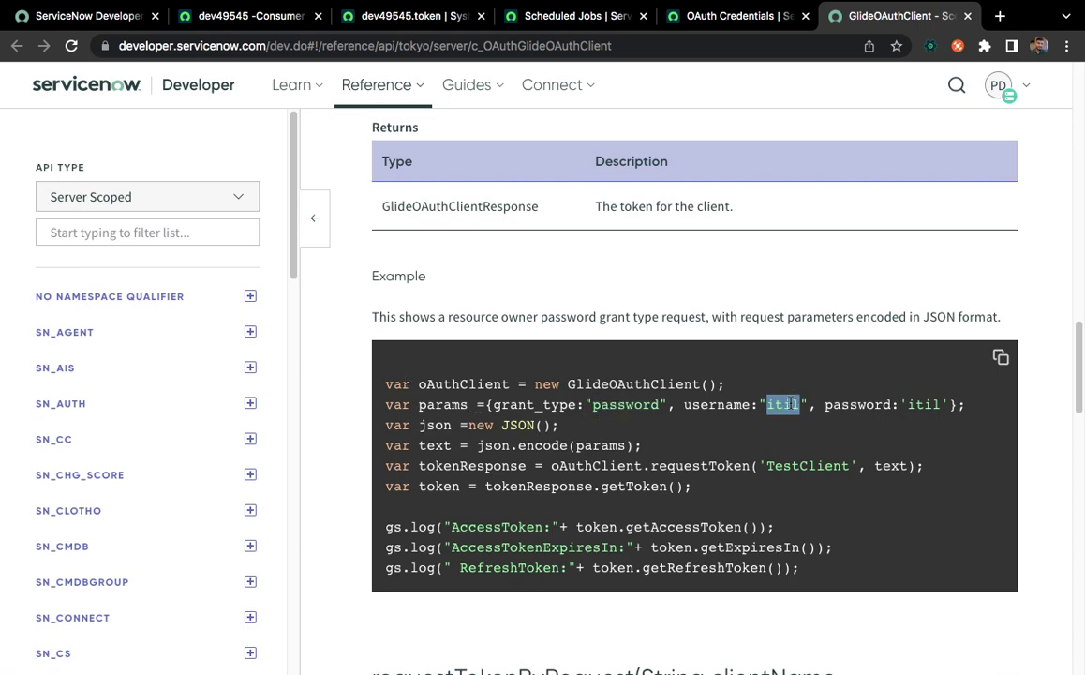
double_click(945, 404)
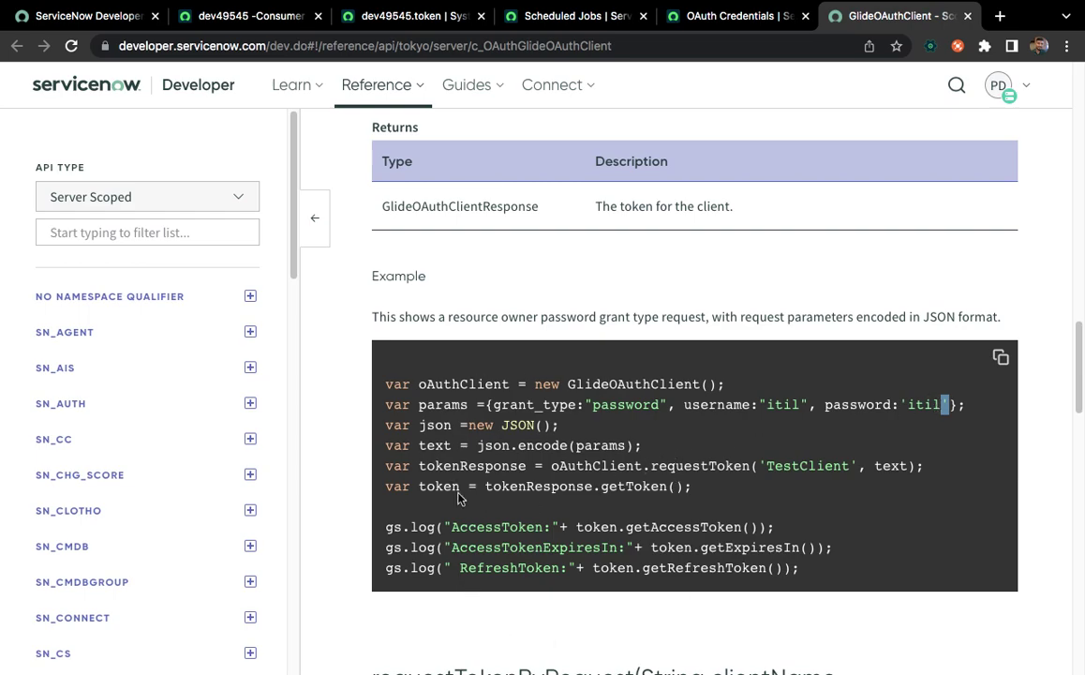
From the Scheduled Jobs page, filter the navigator for "script in" and open the Activity Subscriptions Script Includes list in a separate tab
left_click(380, 12)
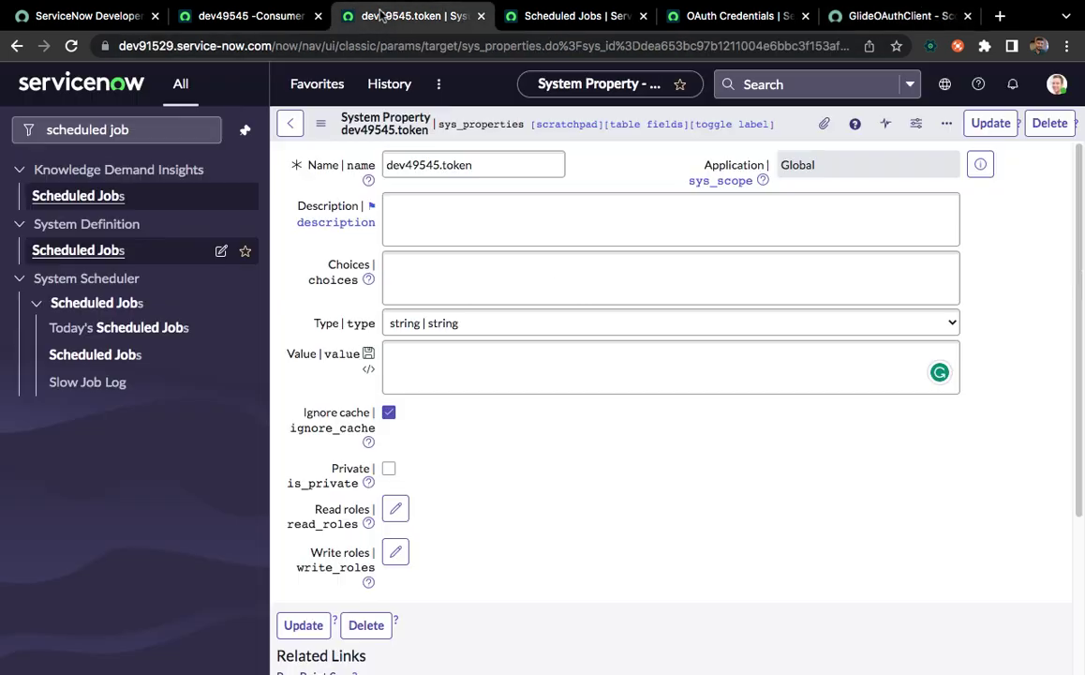
left_click(573, 16)
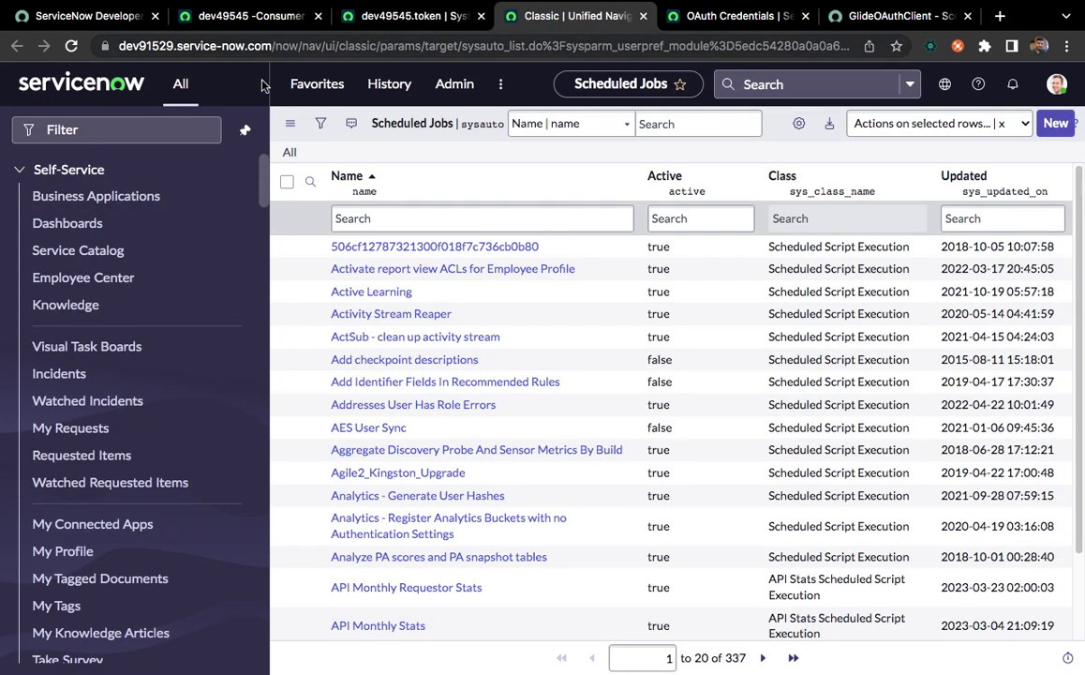
left_click(127, 130)
type("sc")
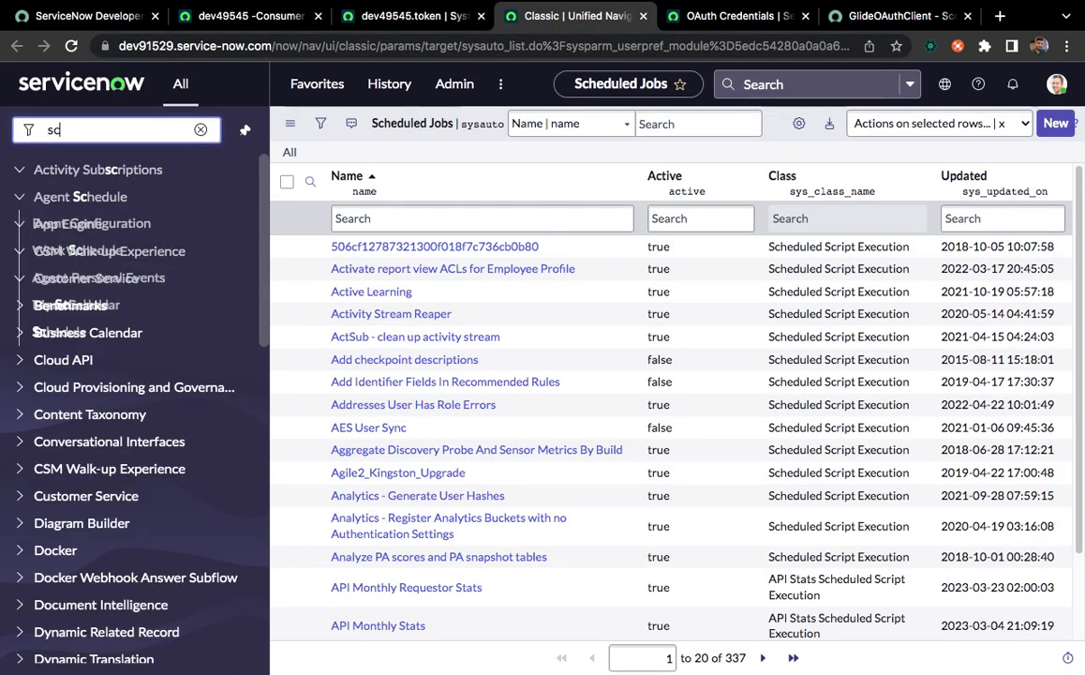
type("ripte")
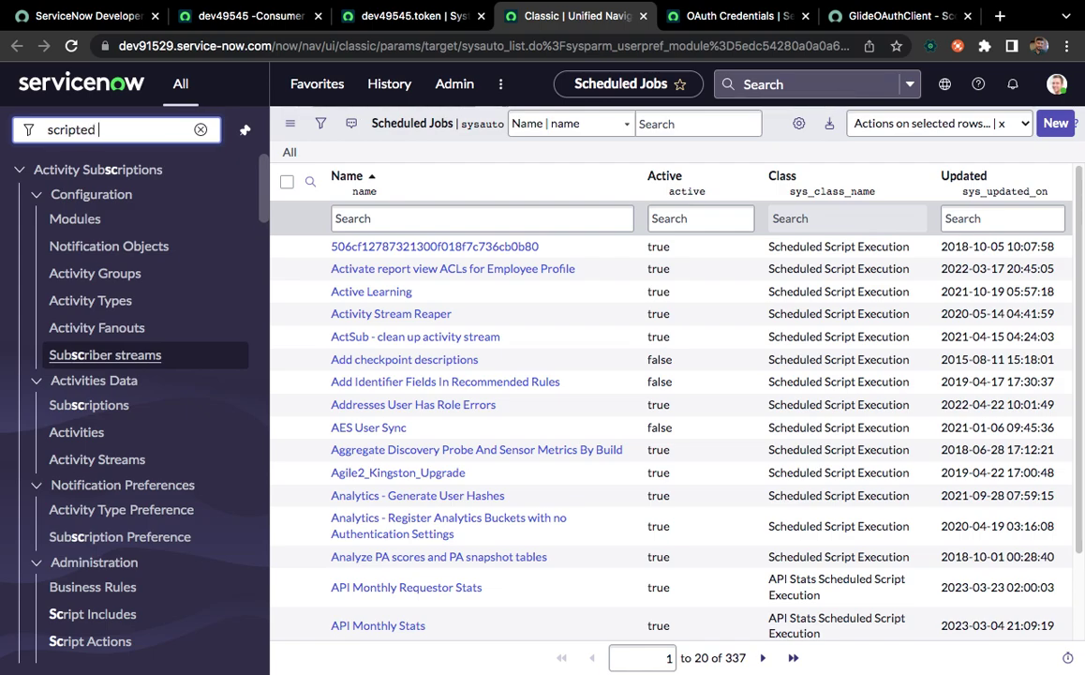
type("d")
key("BackSpace")
key("BackSpace")
key("BackSpace")
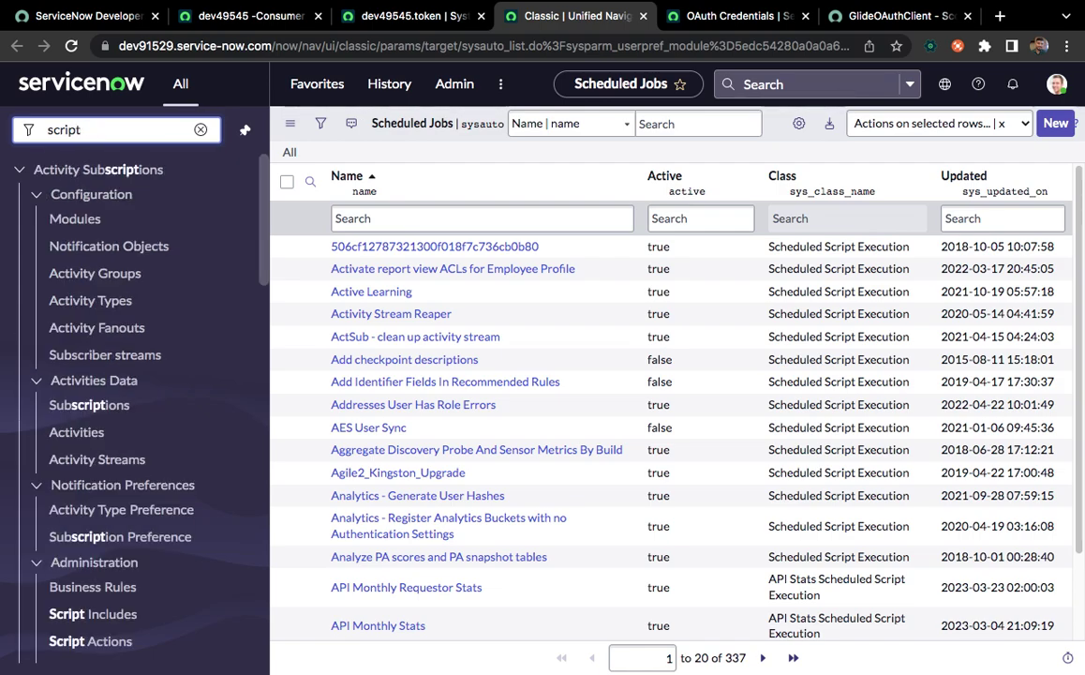
type("in")
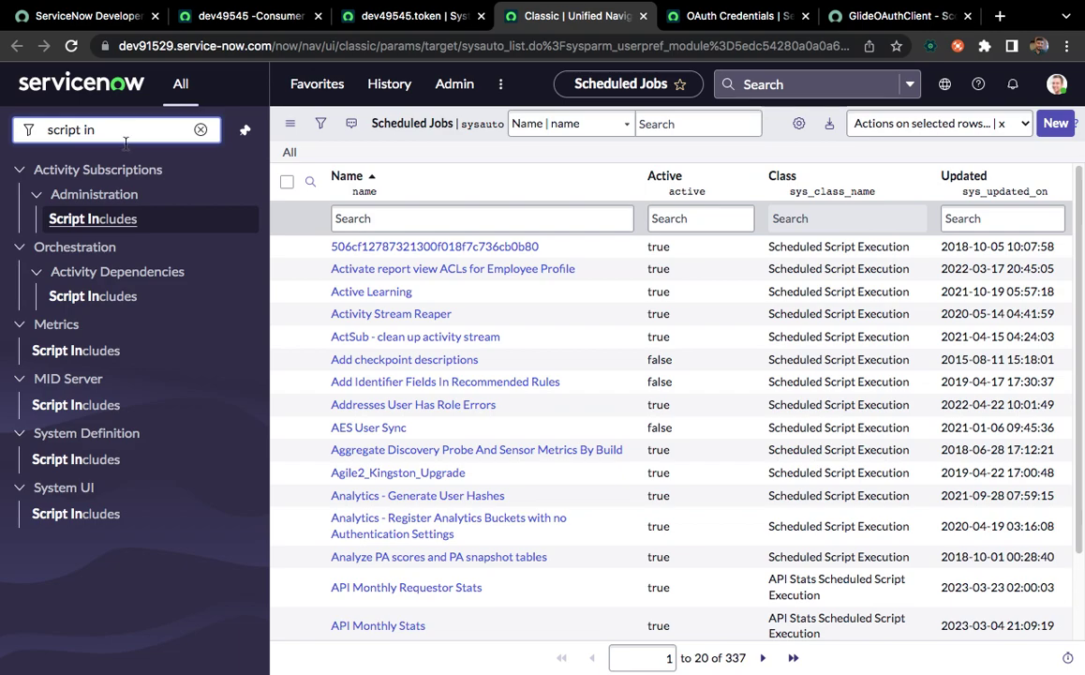
left_click(114, 217, "super")
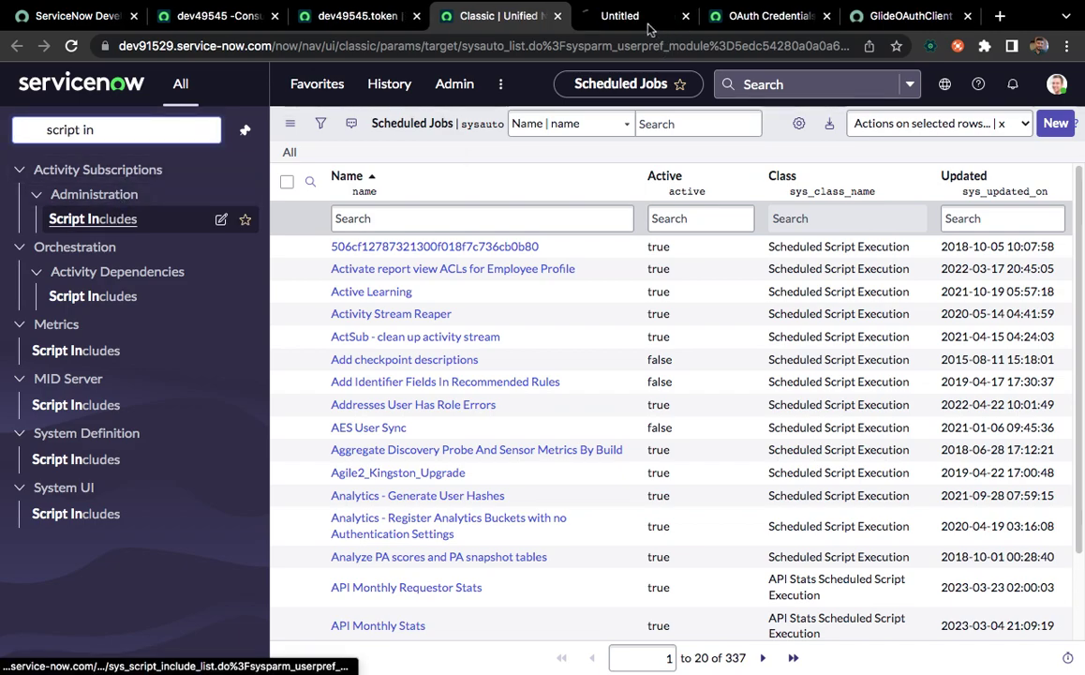
left_click(637, 17)
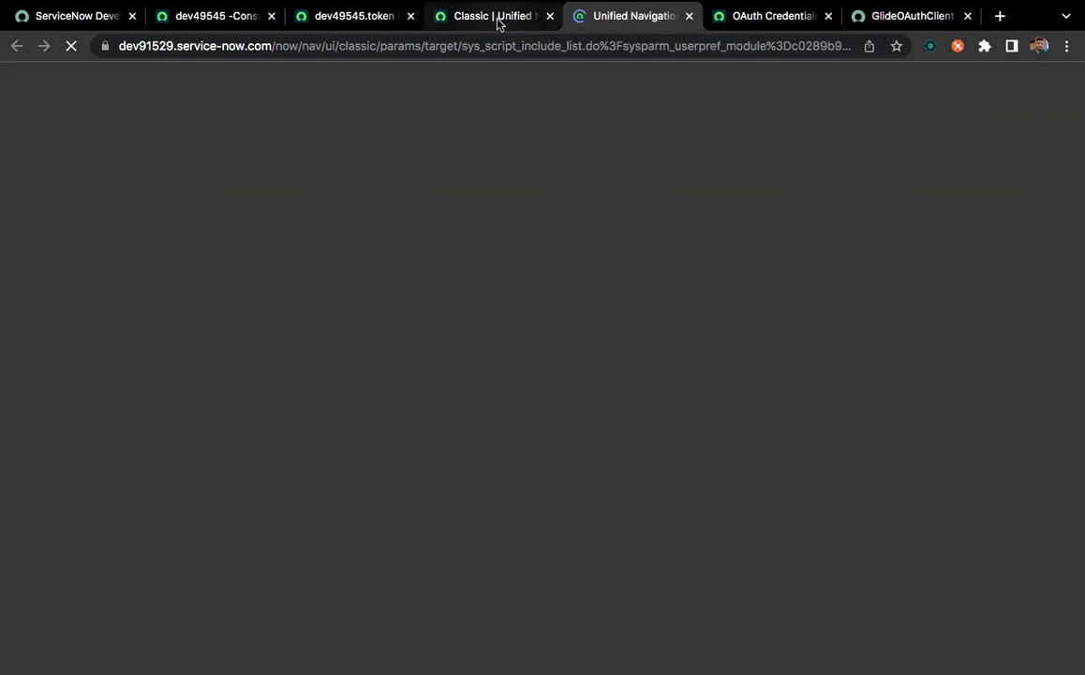
Start creating a new scheduled job from the Scheduled Jobs list, and return to the Script Includes page
left_click(498, 19)
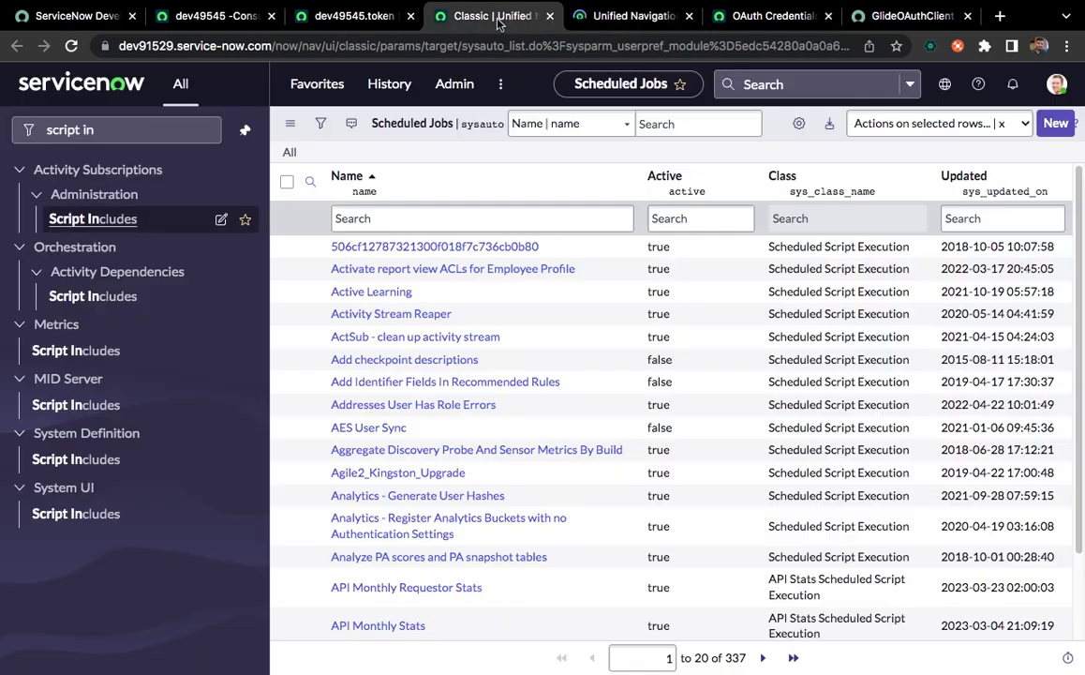
left_click(1057, 127)
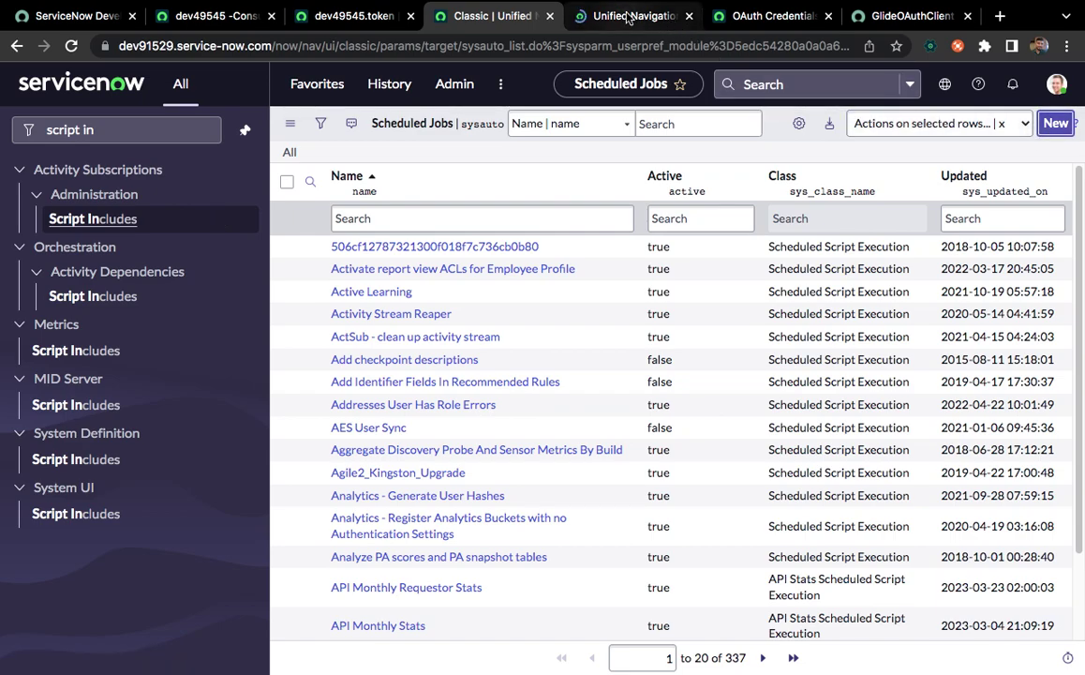
left_click(627, 17)
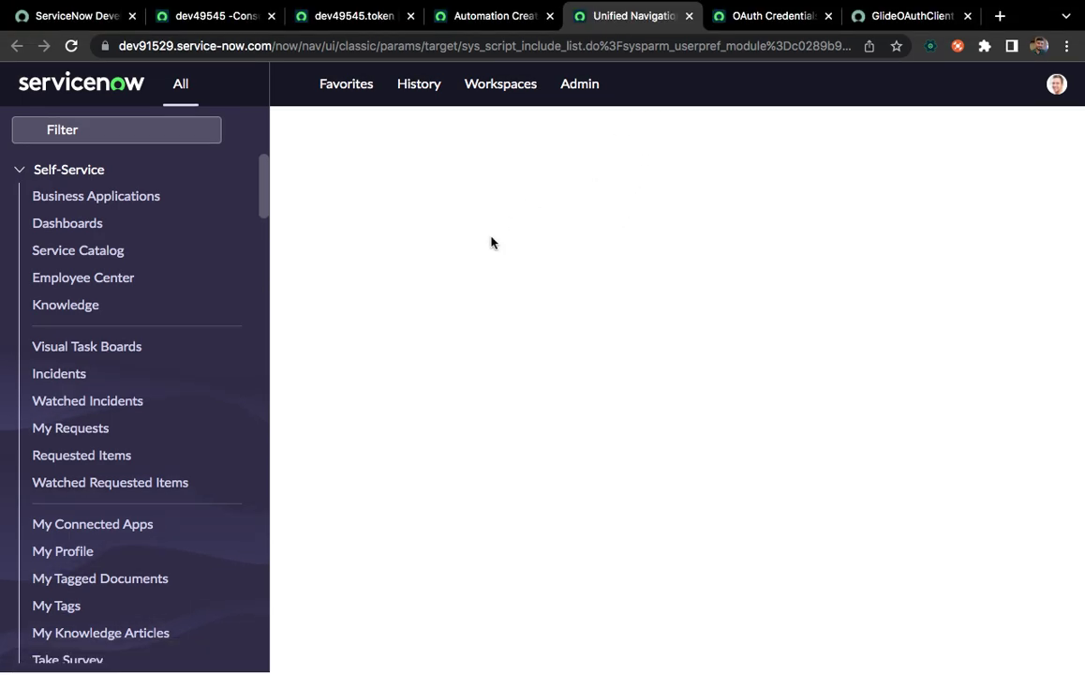
Clear the description filter from the Script Includes list and open the generateToken script include
left_click(479, 19)
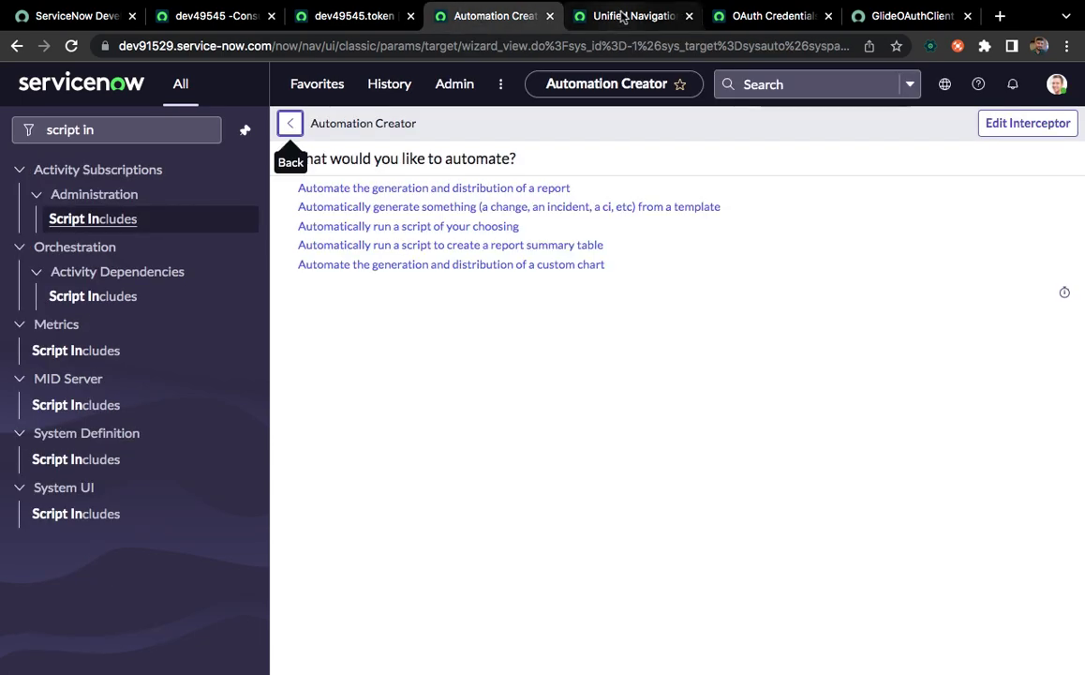
left_click(625, 17)
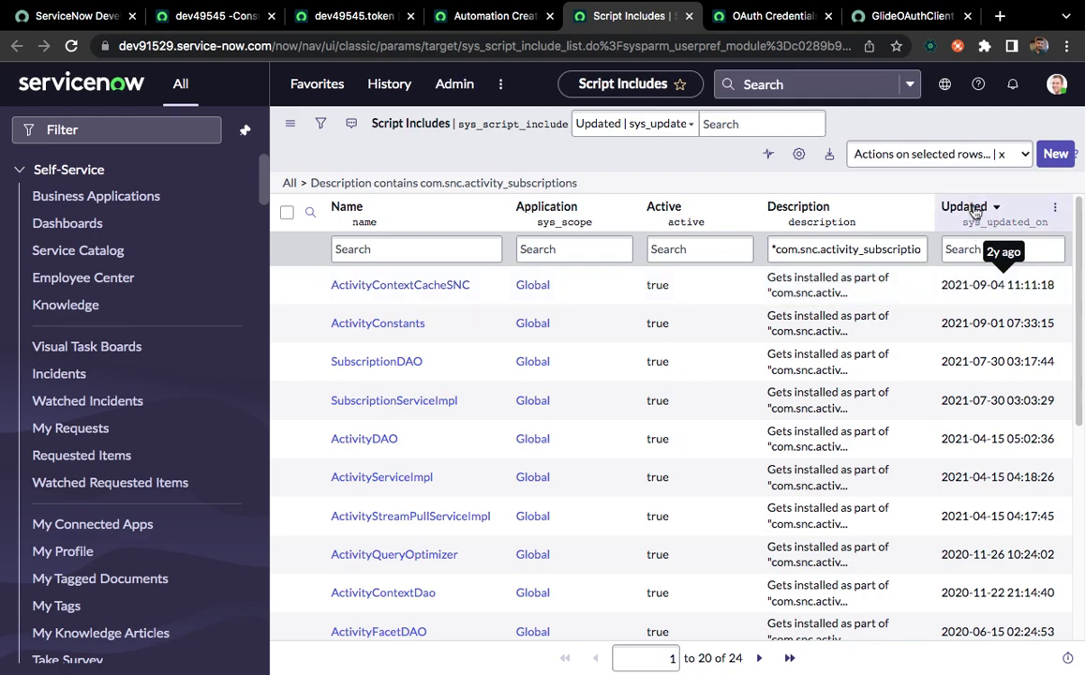
left_click(302, 182)
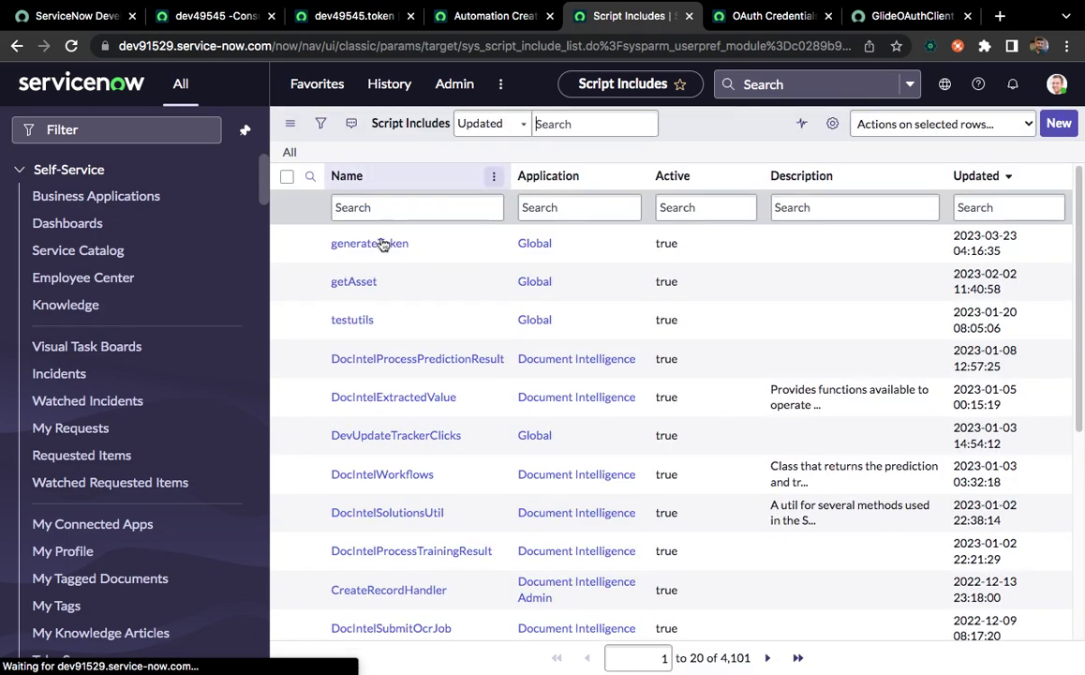
left_click(375, 244)
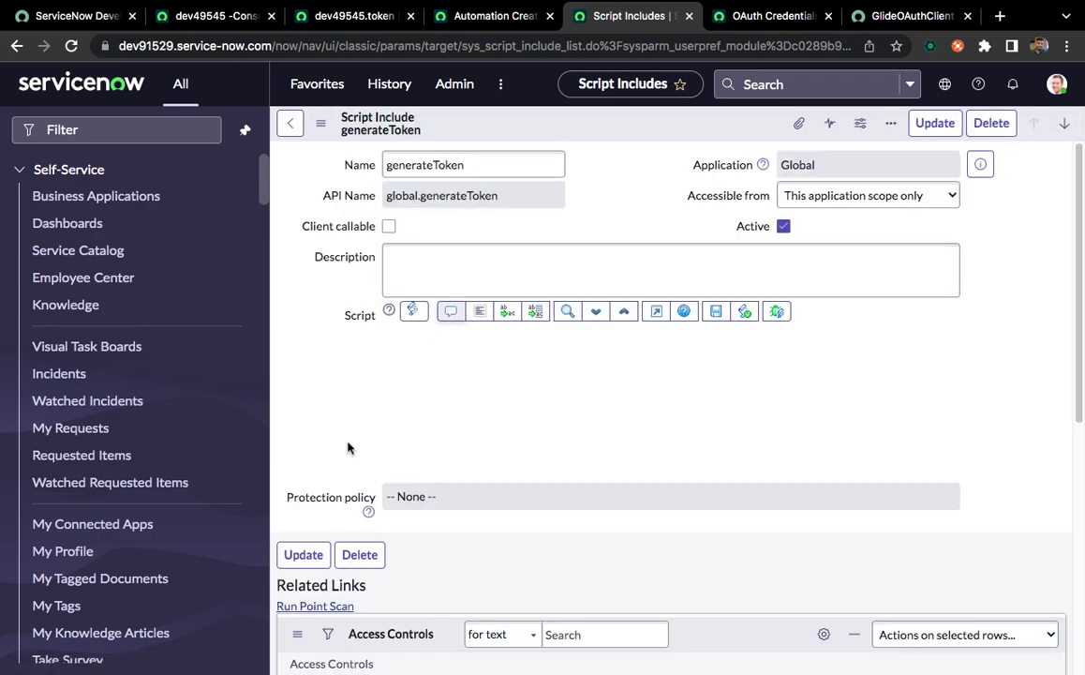
Compare the GlideOAuthClient documentation example with the generateToken script, checking its password parameter
left_click(886, 16)
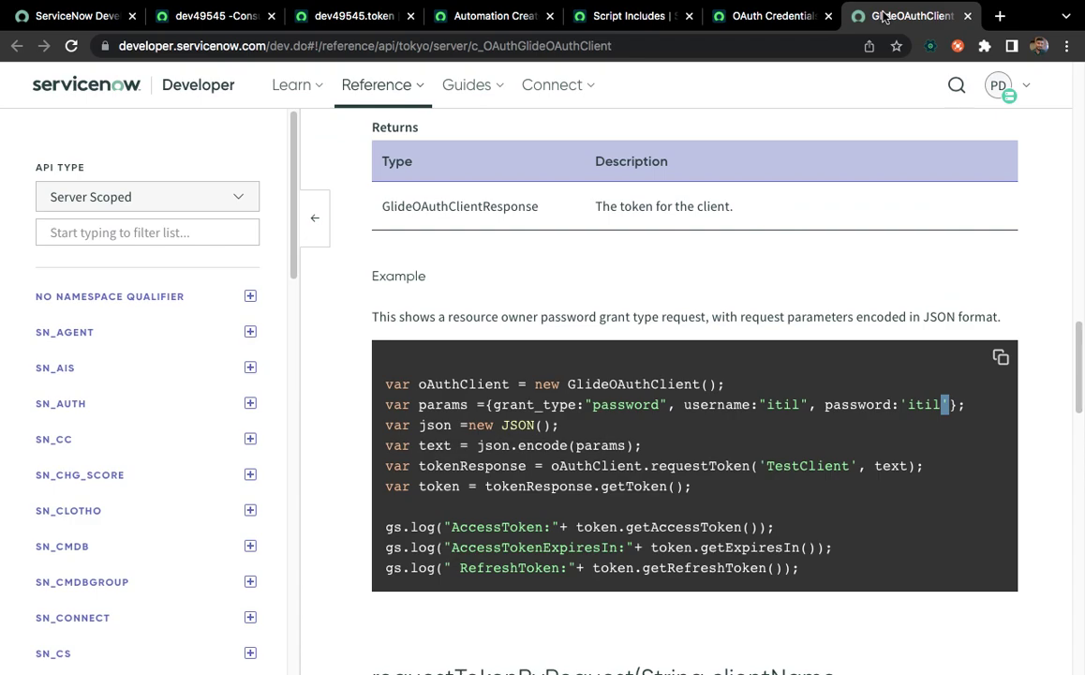
left_click(621, 16)
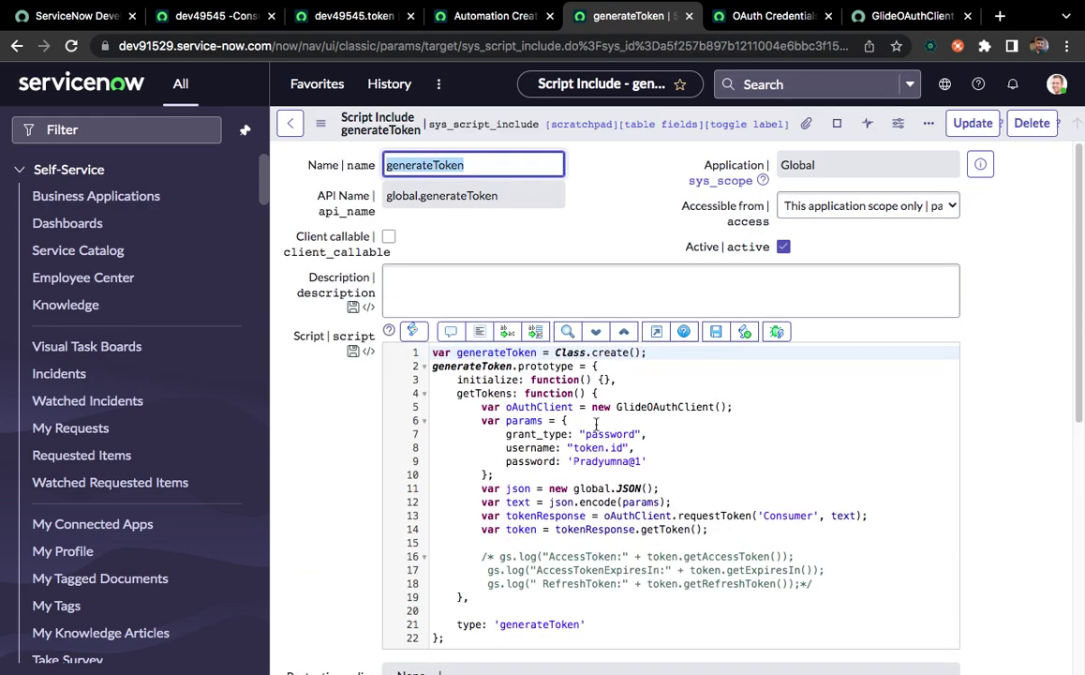
left_click(603, 461)
double_click(604, 461)
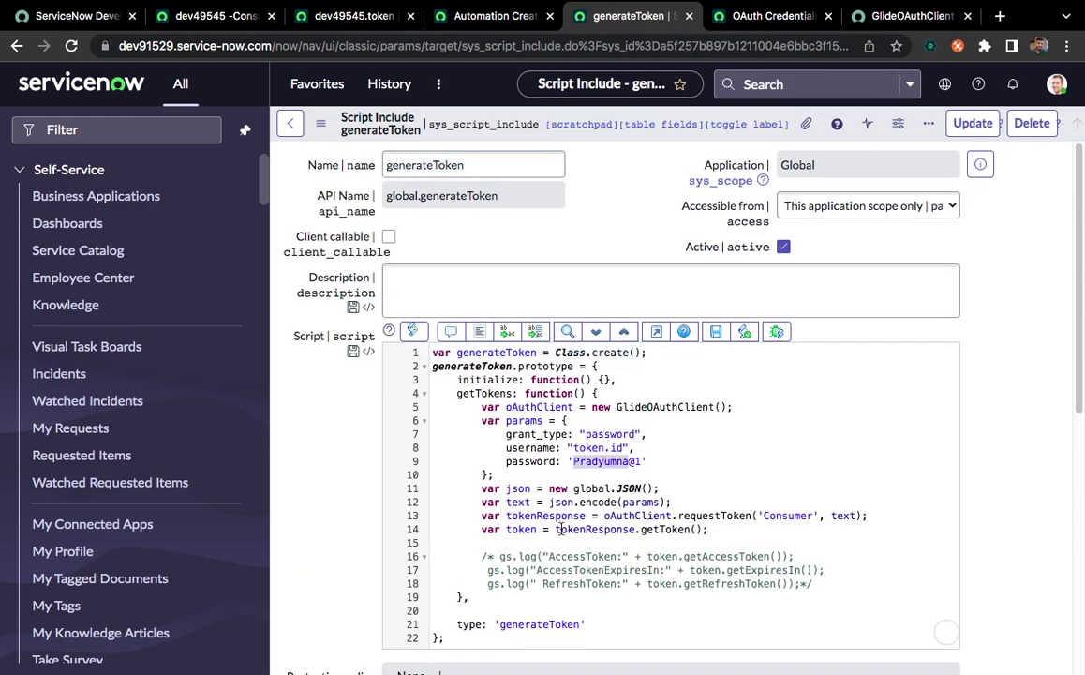
Replace the client name in generateToken's requestToken call with the application registry name 'dev49545 -Consumer', and save the script
double_click(790, 514)
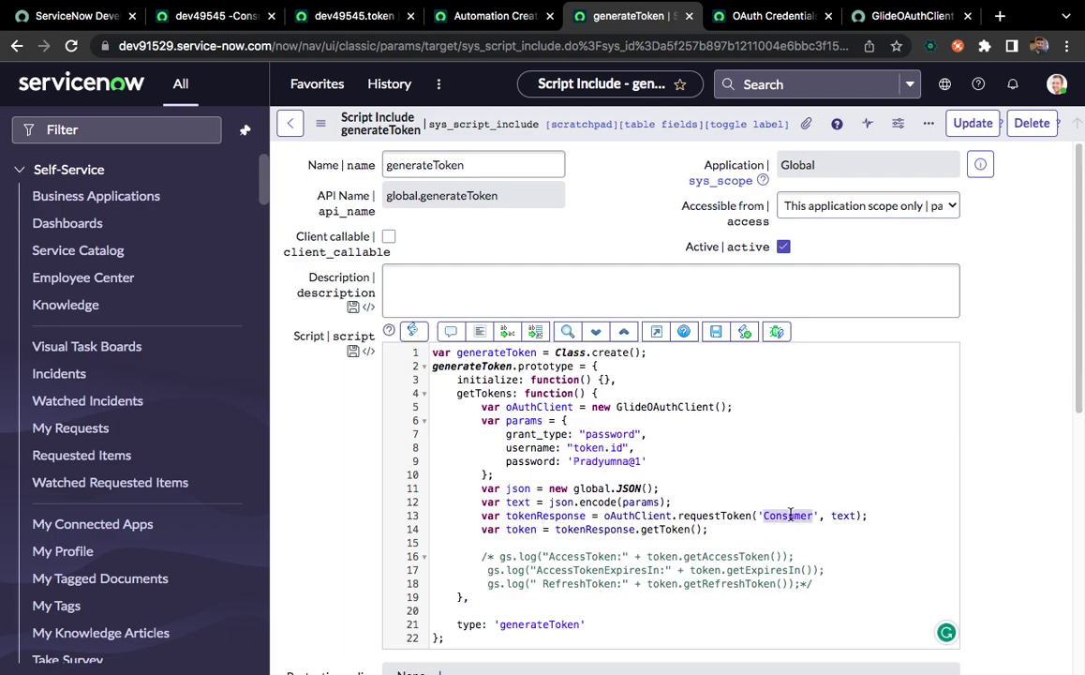
left_click(317, 24)
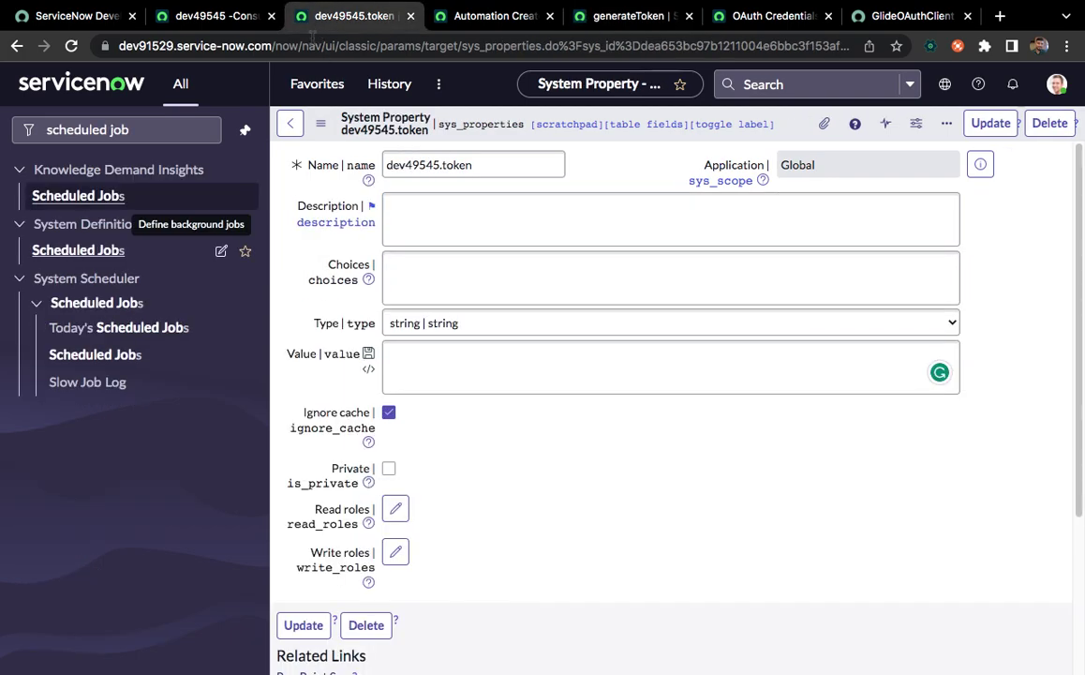
left_click(200, 18)
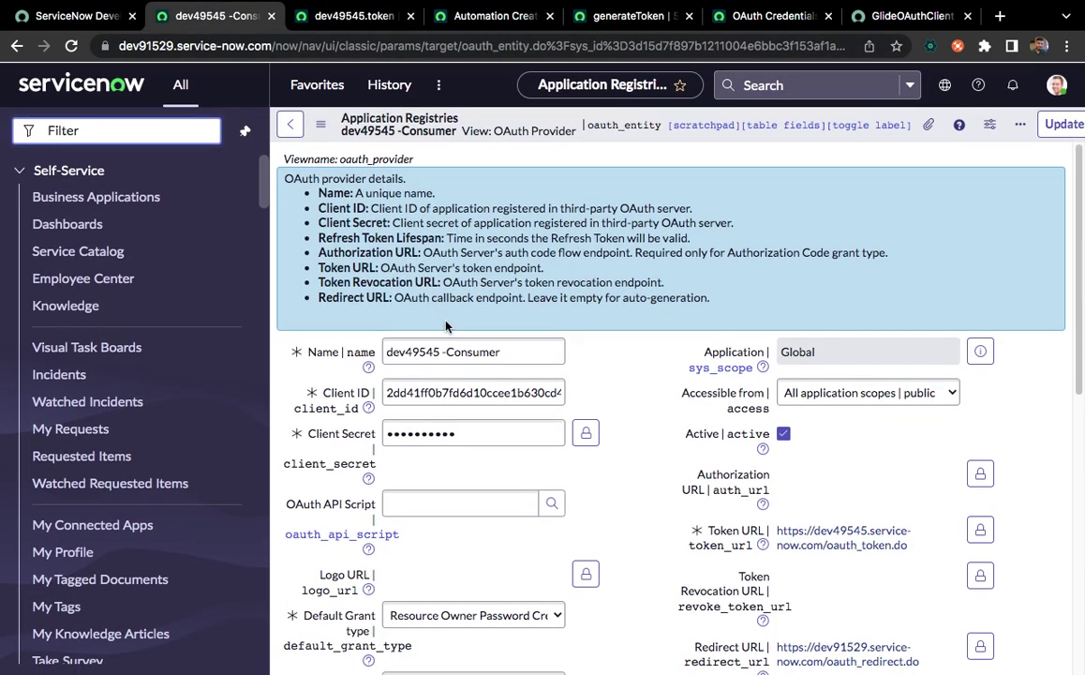
triple_click(499, 352)
key("ctrl+c")
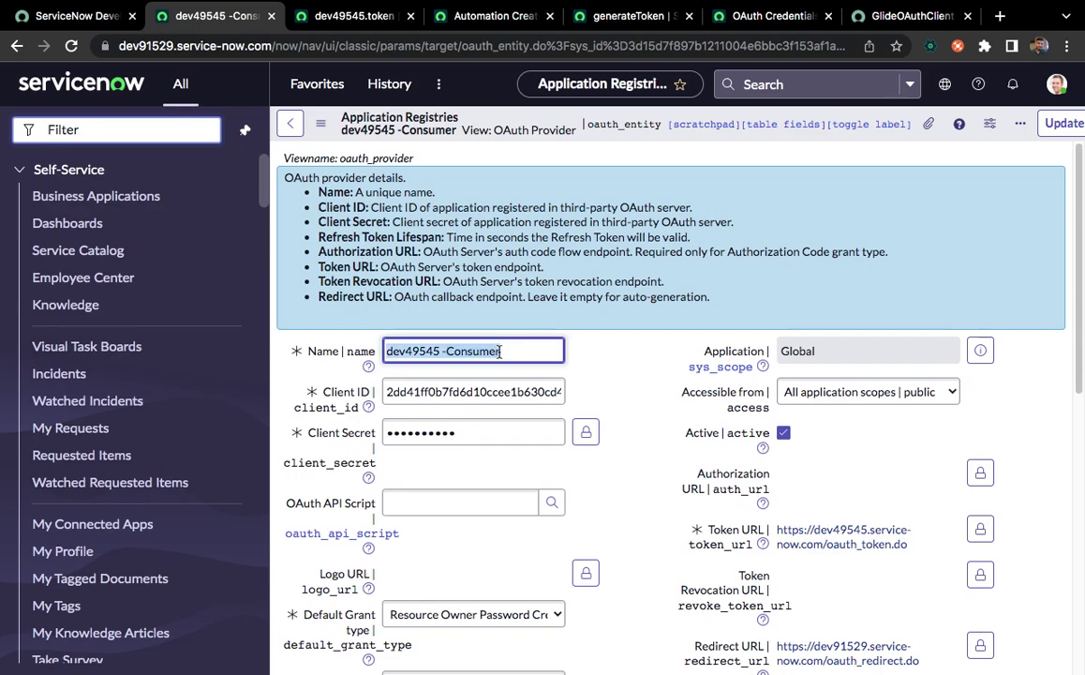
left_click(620, 16)
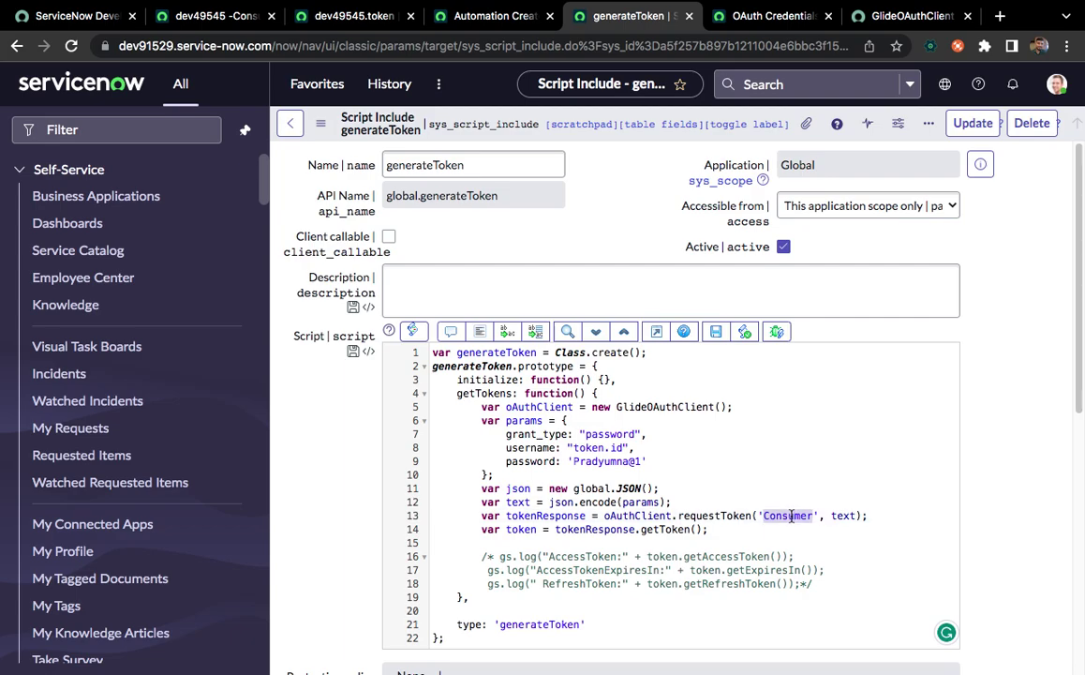
key("ctrl+v")
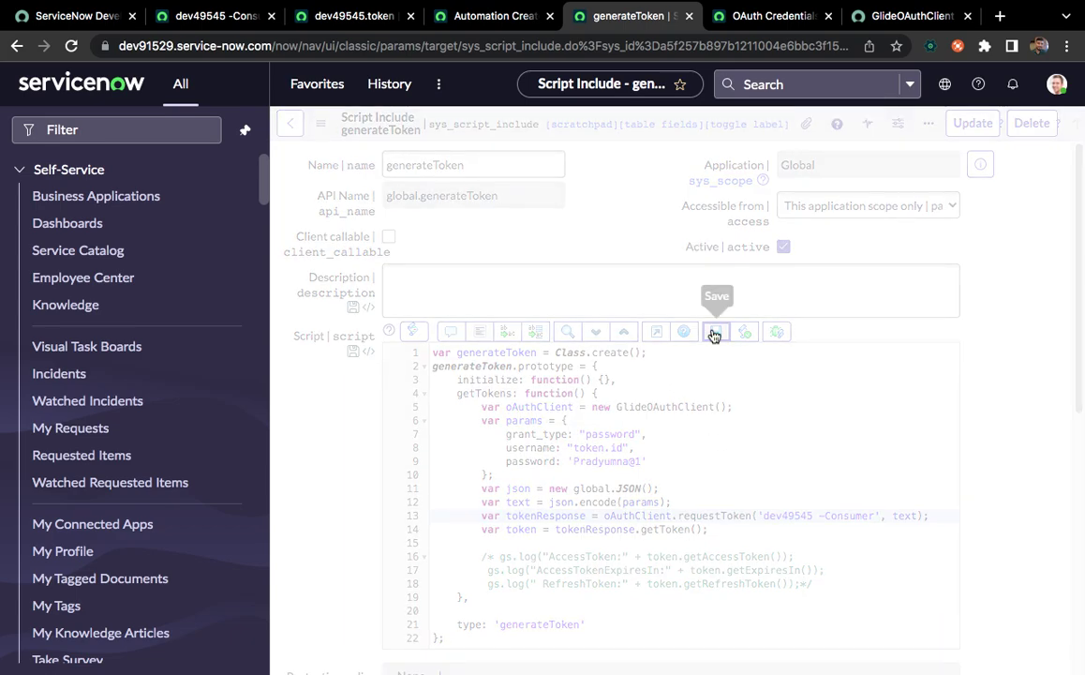
left_click(714, 333)
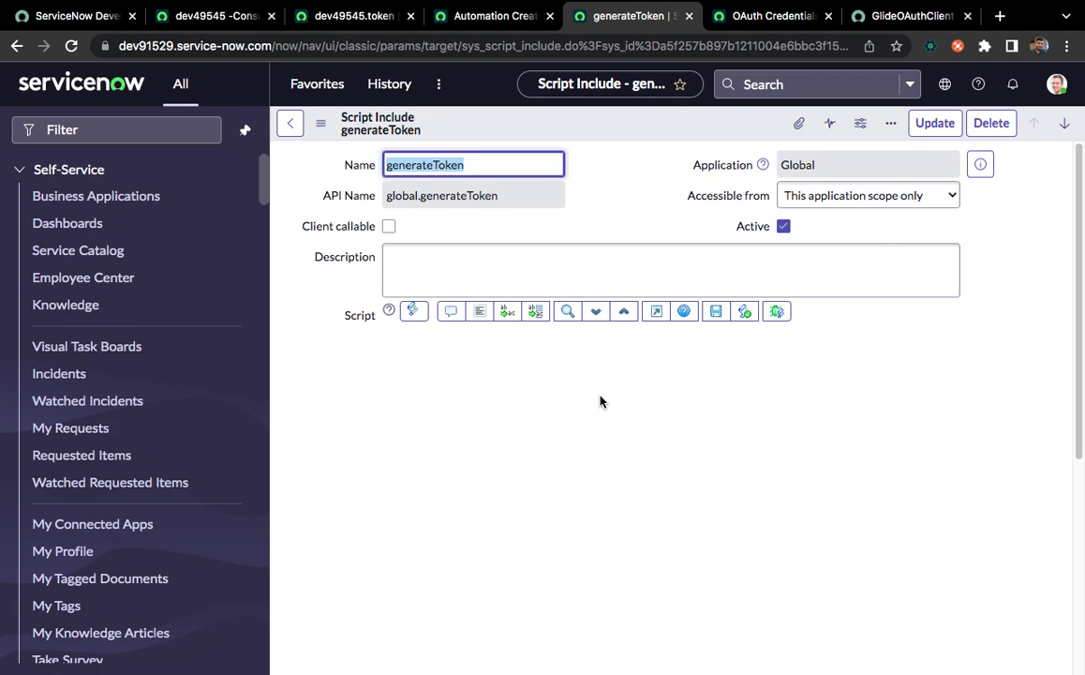
Add a gs.setProperty call below the getToken line, with an empty property name and token.getRefreshToken() as its value
scroll(600, 397, "down", 1)
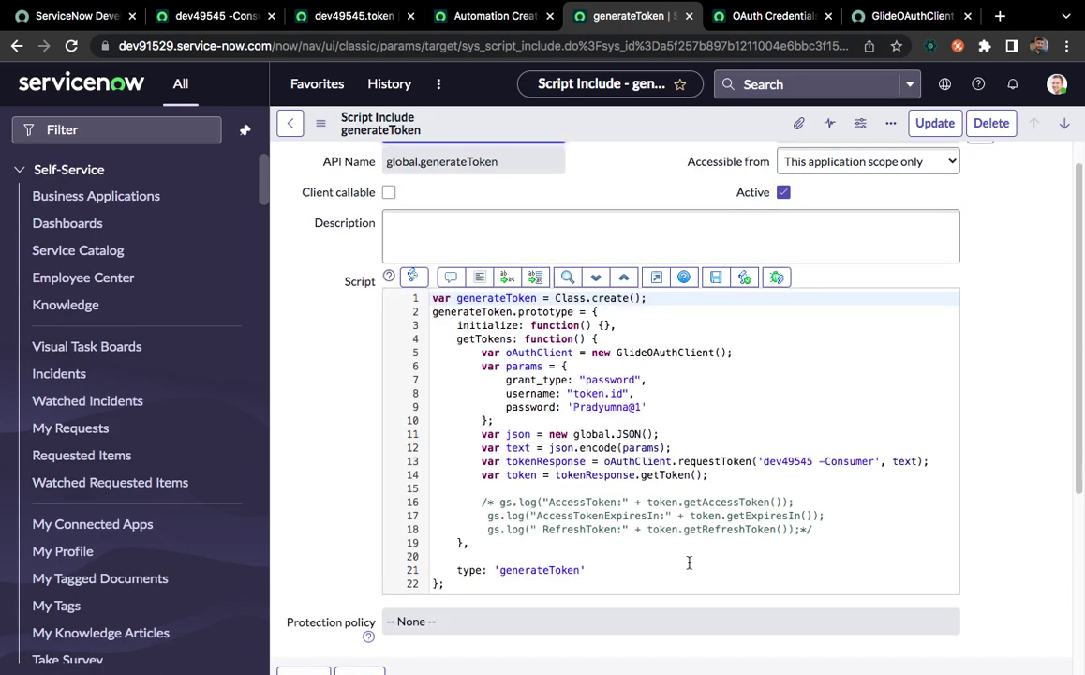
left_click(720, 475)
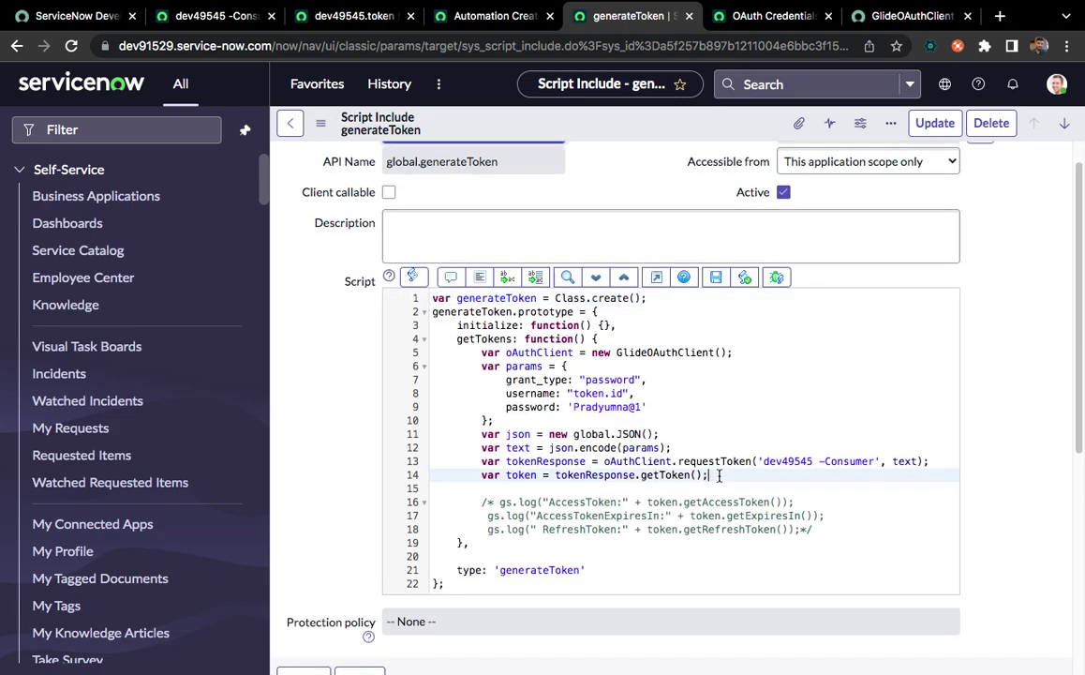
key("Return")
type("gs.")
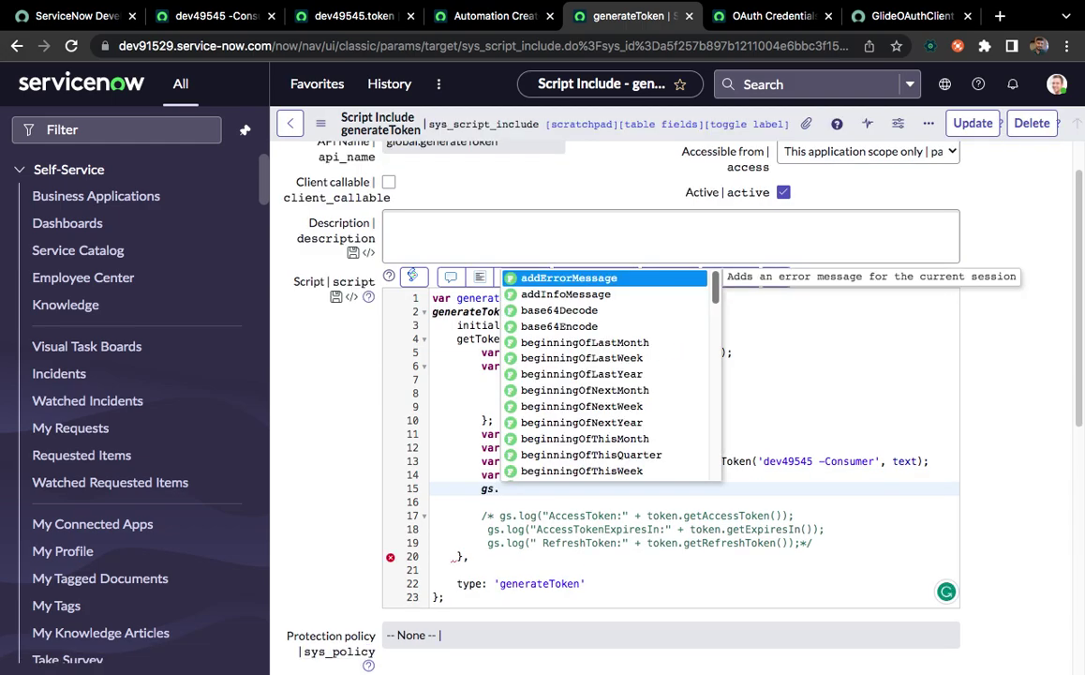
type("set")
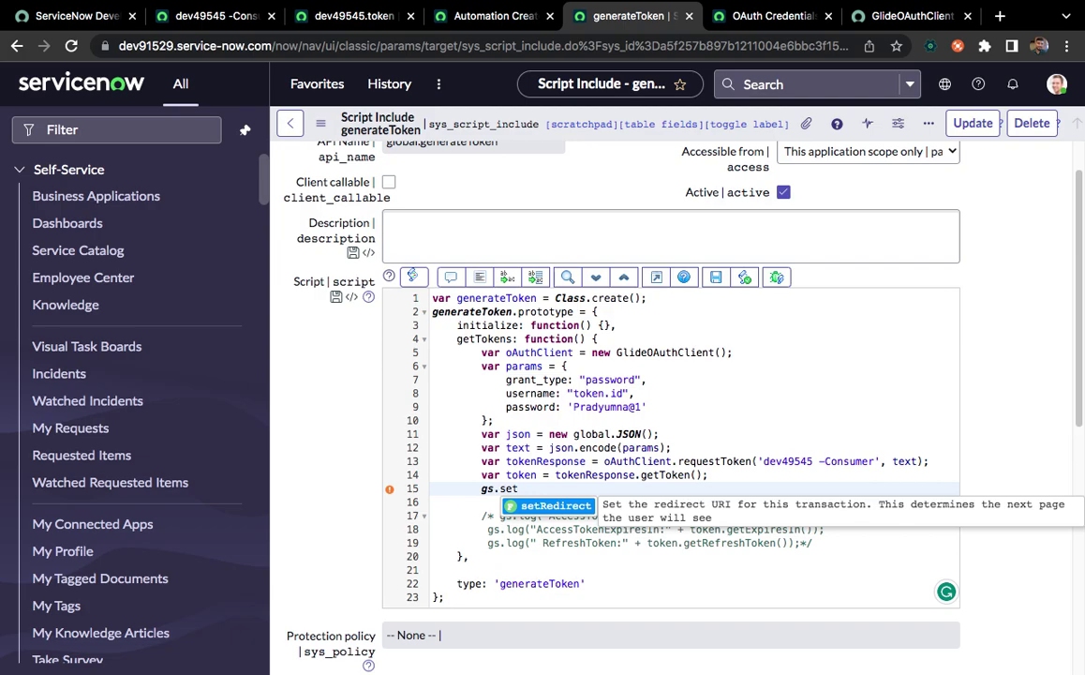
type("Property(")
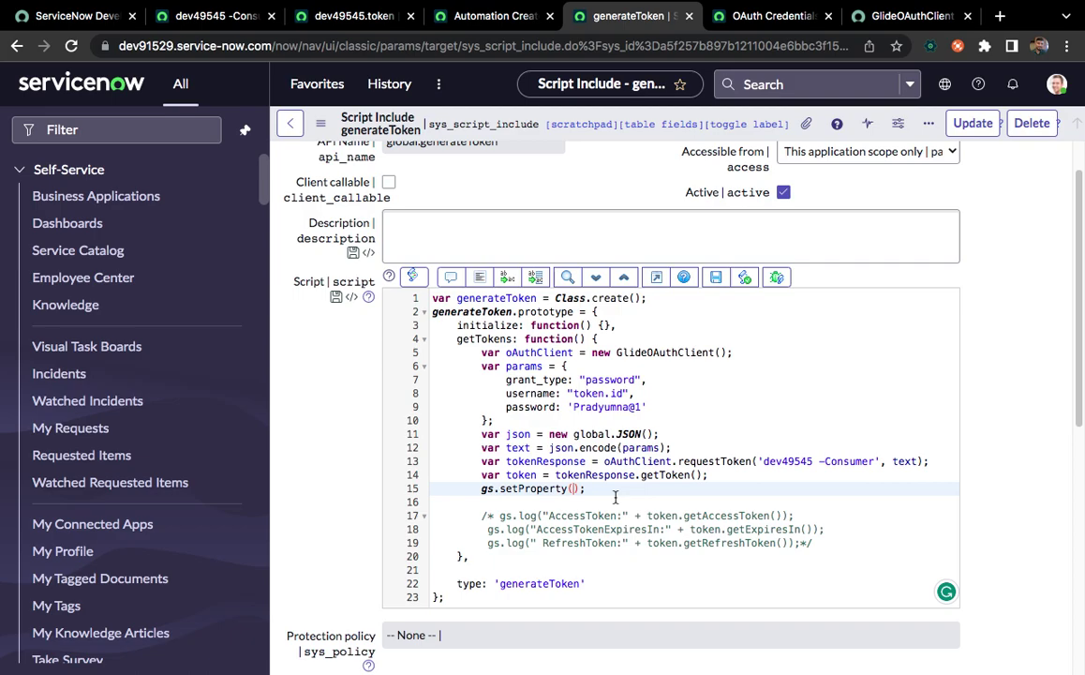
type("'',")
left_click_drag(646, 543, 785, 544)
key("super+c")
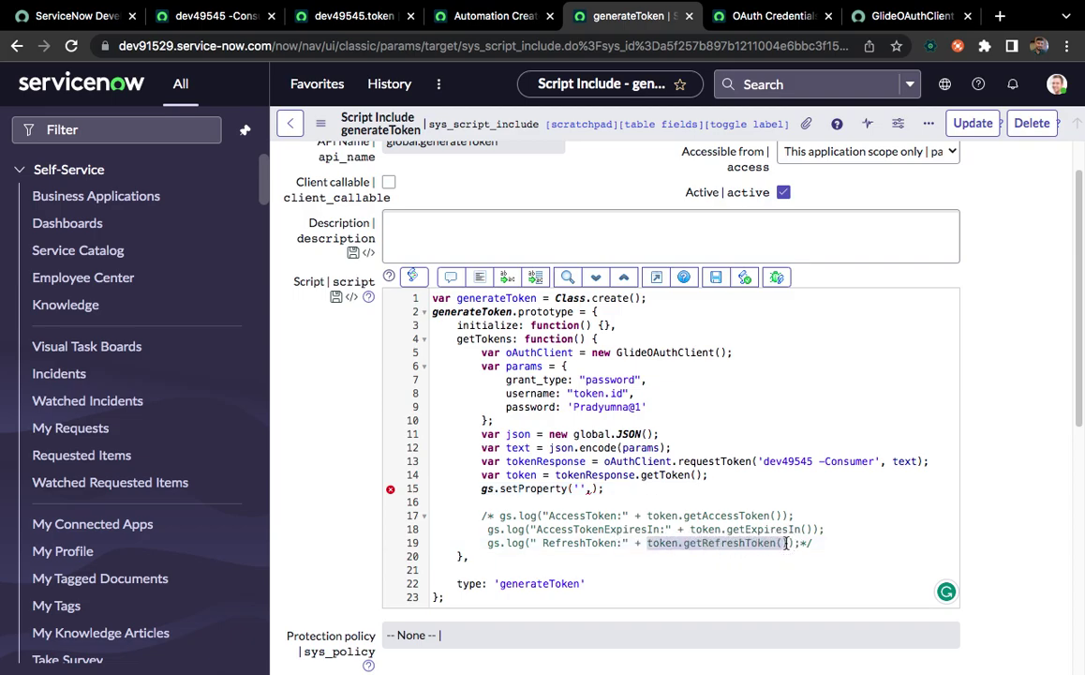
left_click(594, 488)
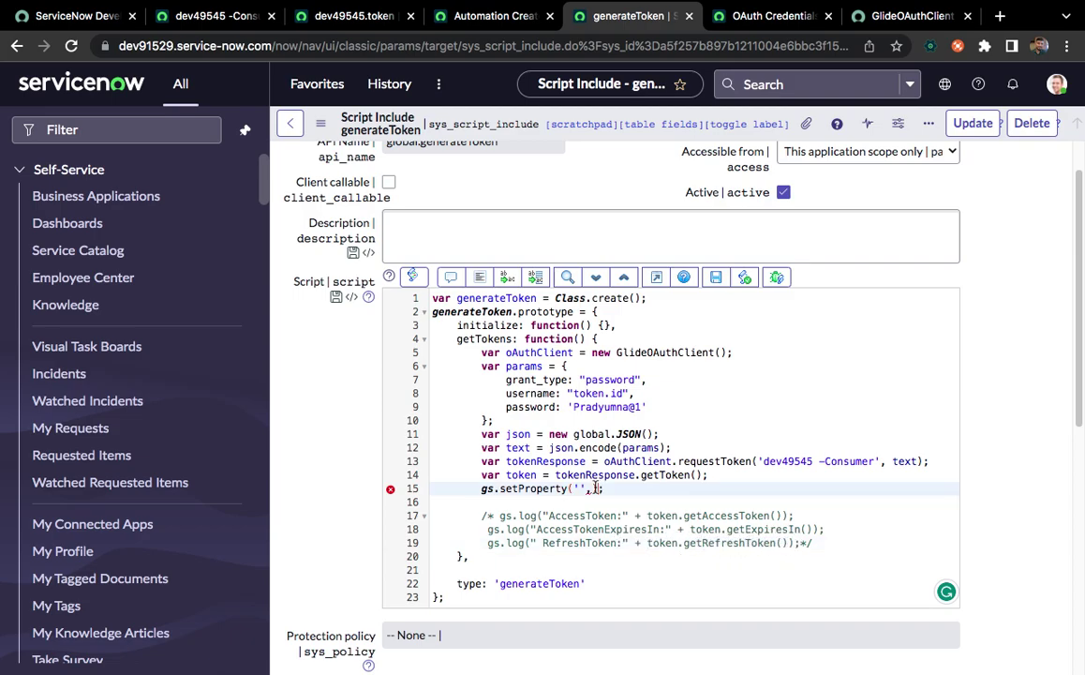
key("super+v")
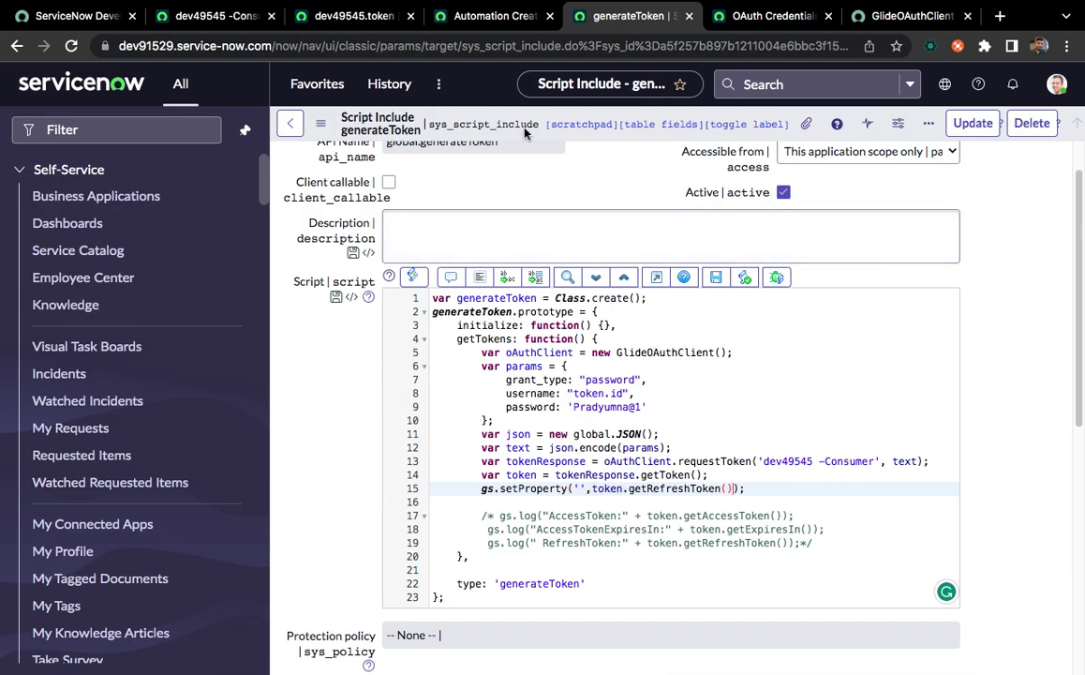
Copy the name dev49545.token from the system property record into the empty first argument of the gs.setProperty call
left_click(482, 19)
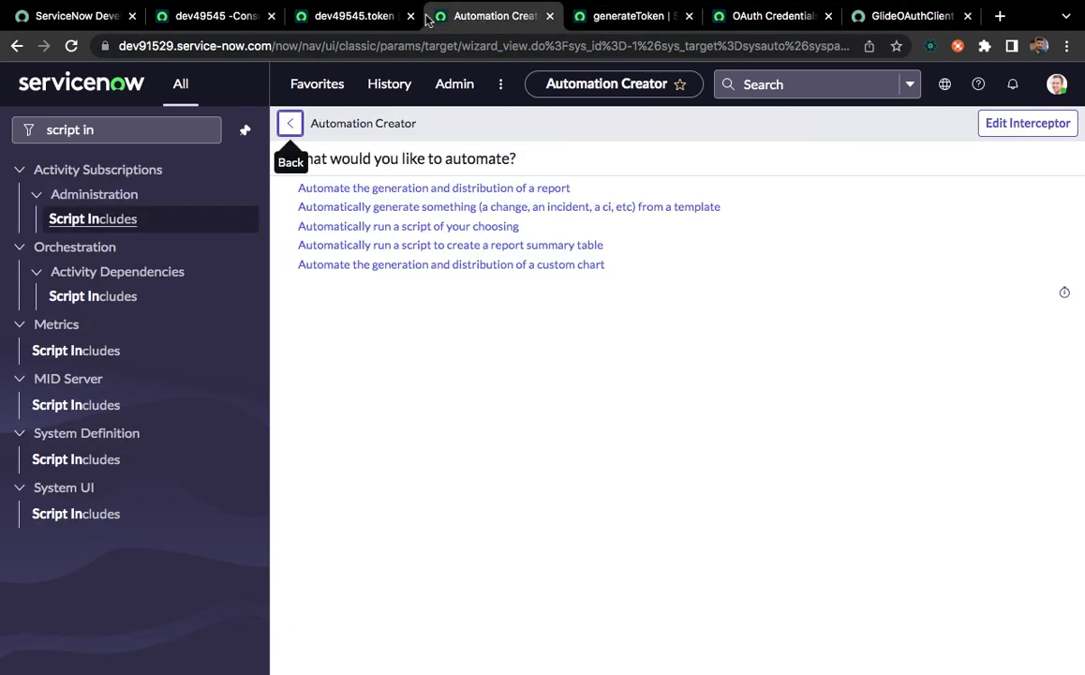
left_click(328, 15)
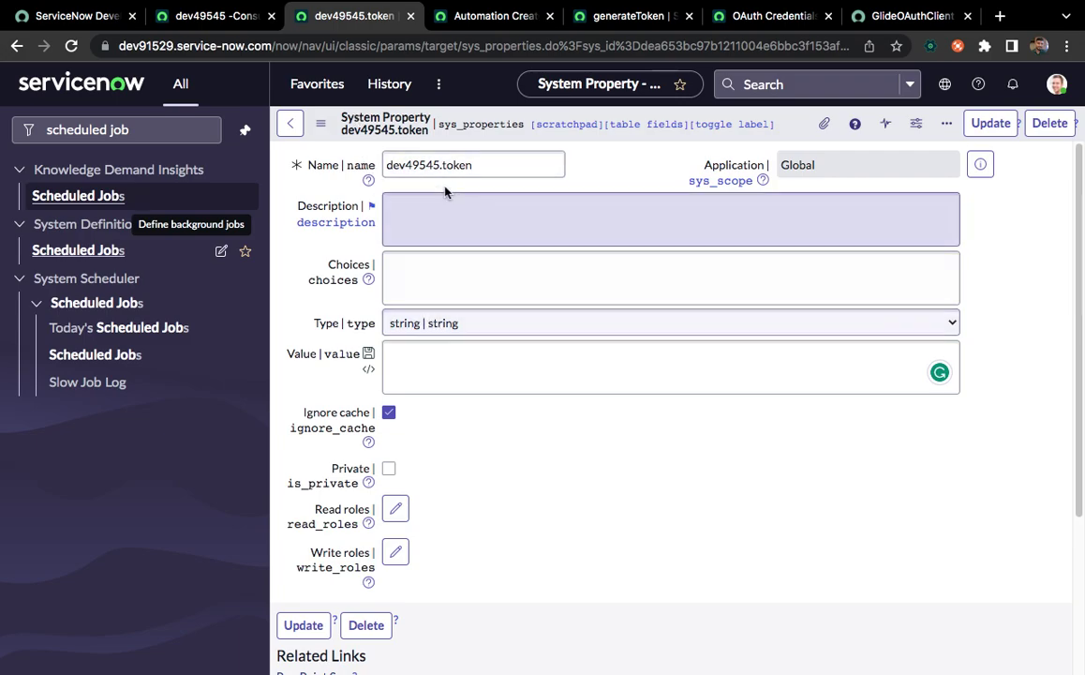
triple_click(481, 168)
key("ctrl+c")
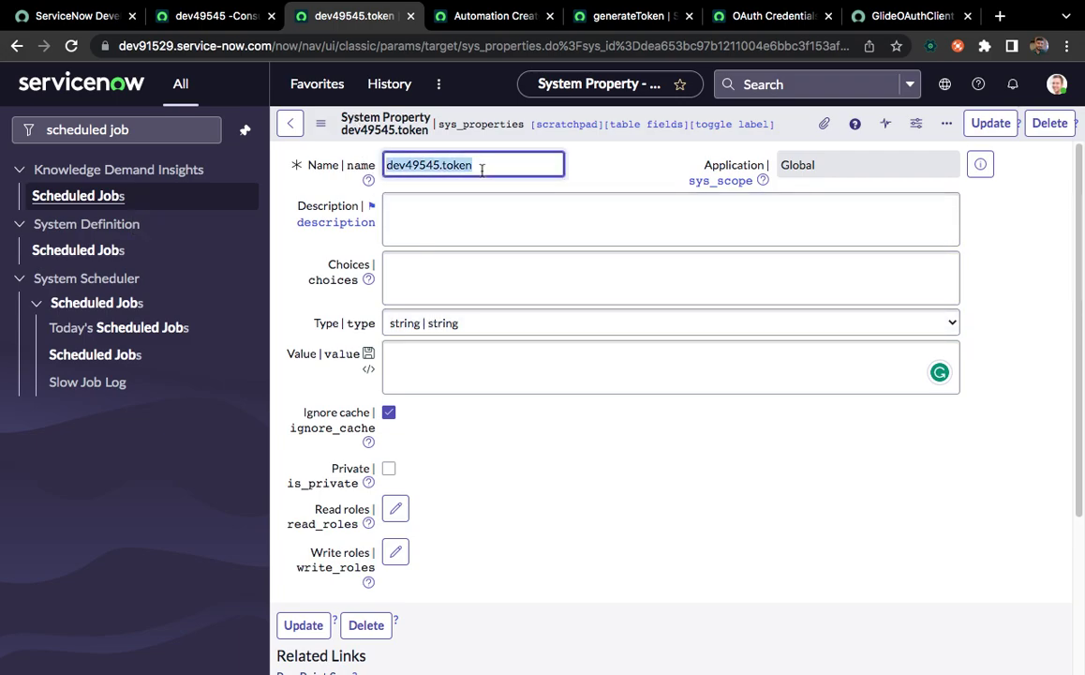
left_click(610, 19)
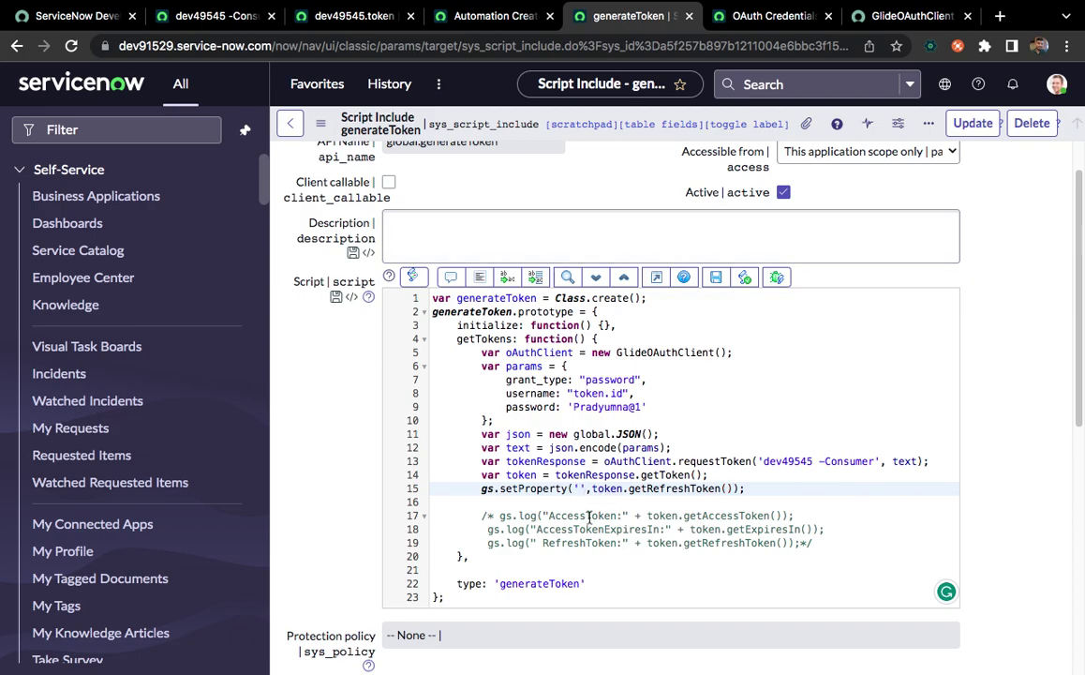
key("ctrl+v")
Copy the getTokens code from the oAuthClient line through gs.setProperty, and open System Definition's Scripts - Background in a separate tab
left_click_drag(480, 352, 830, 494)
key("ctrl+c")
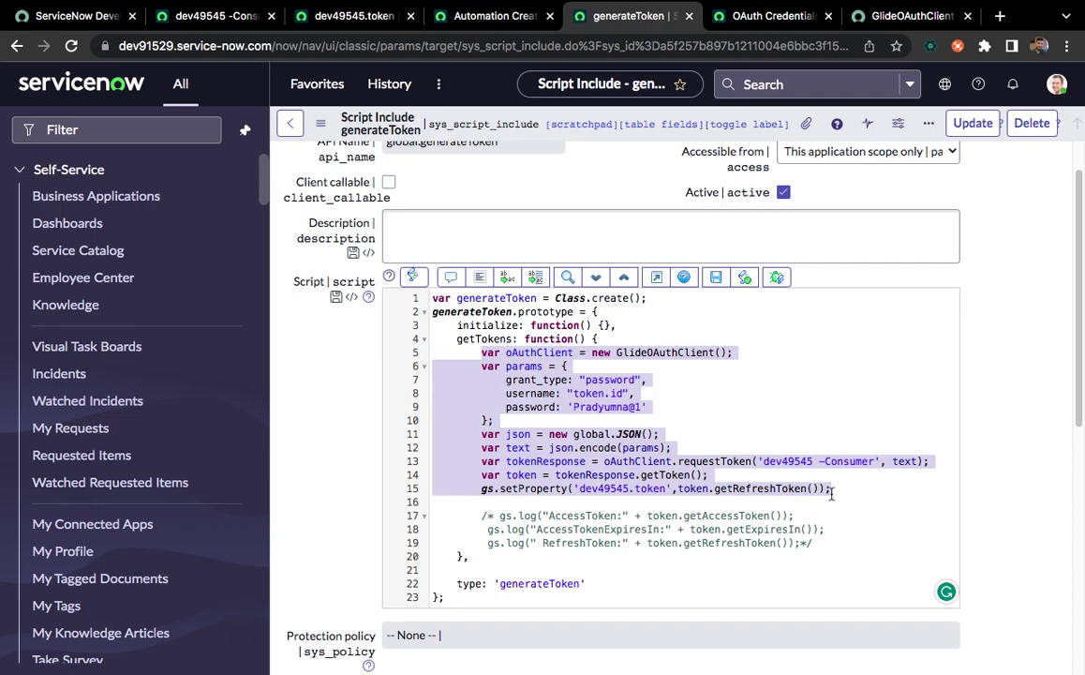
left_click(119, 134)
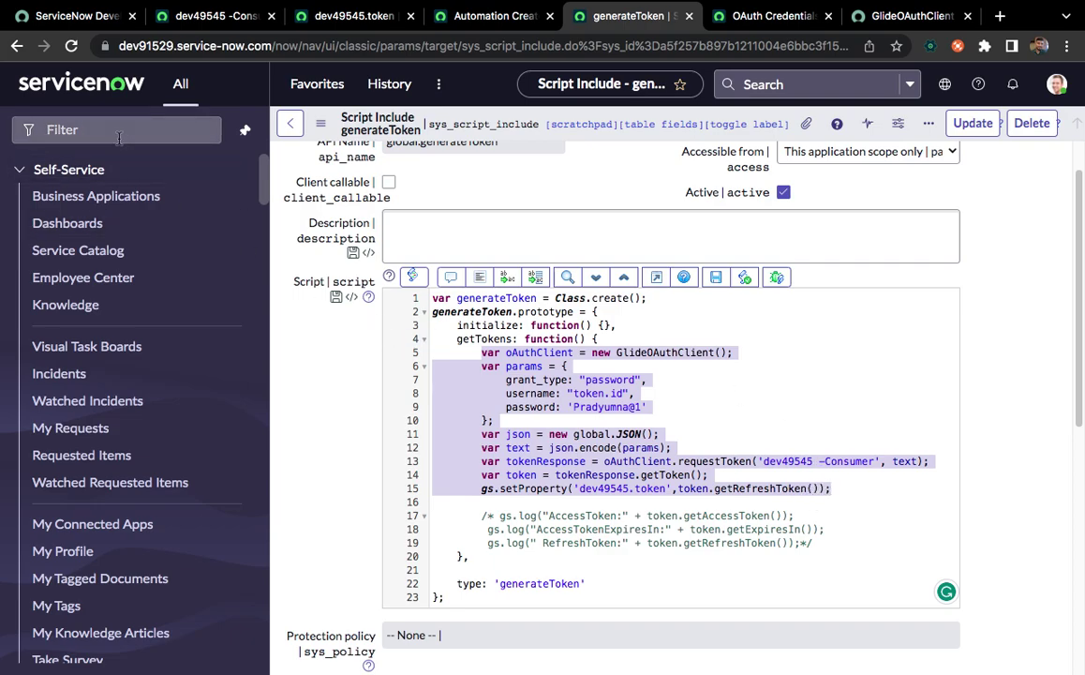
type("b")
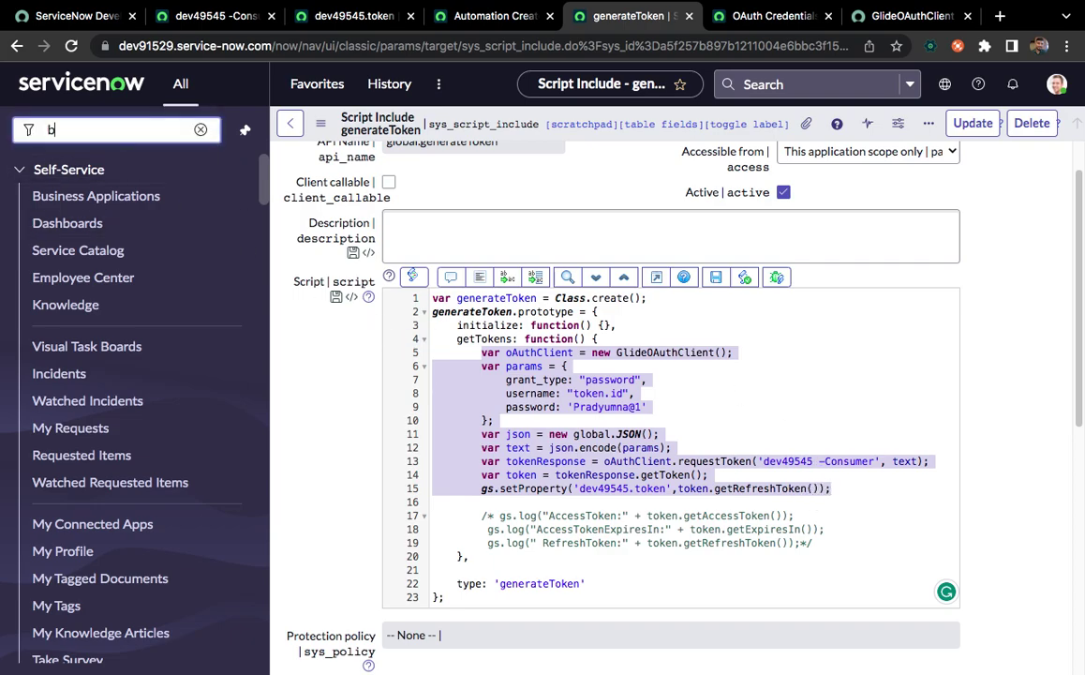
type("ackground")
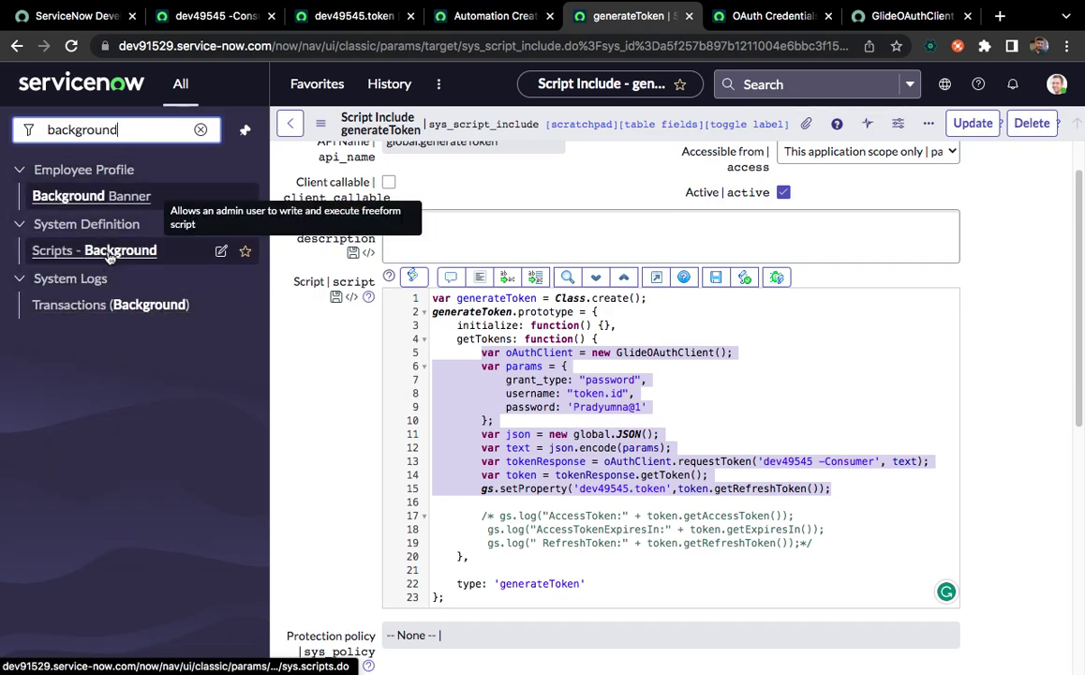
left_click(110, 253, "super")
left_click(665, 18)
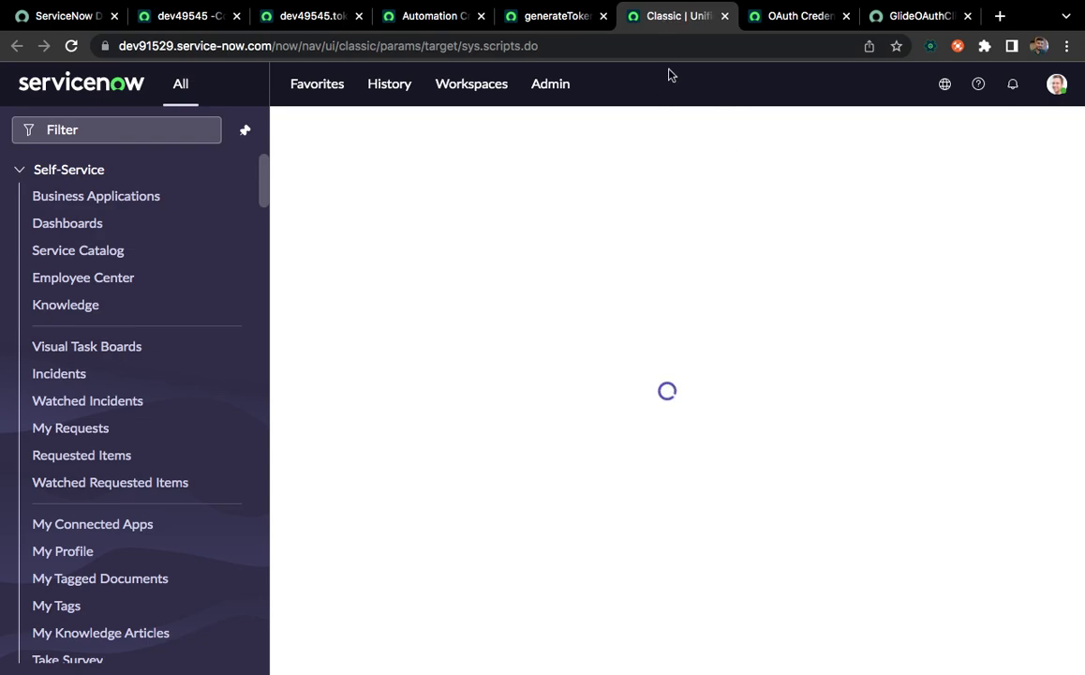
Paste the copied token request code, including the account password, into the empty background script editor
left_click(555, 16)
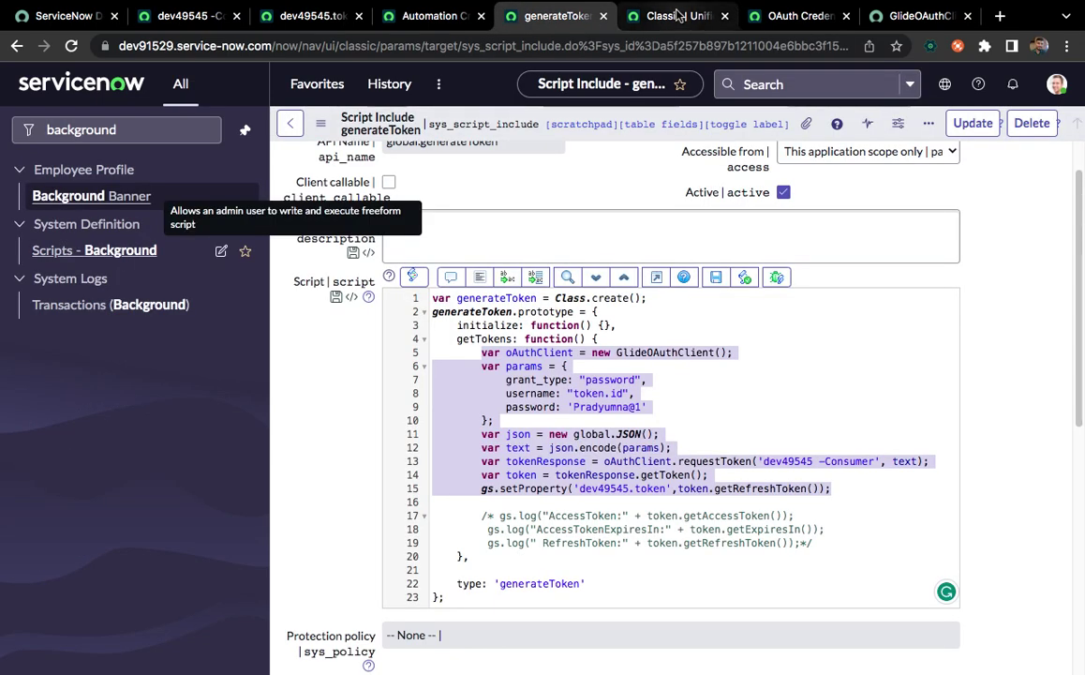
left_click(678, 15)
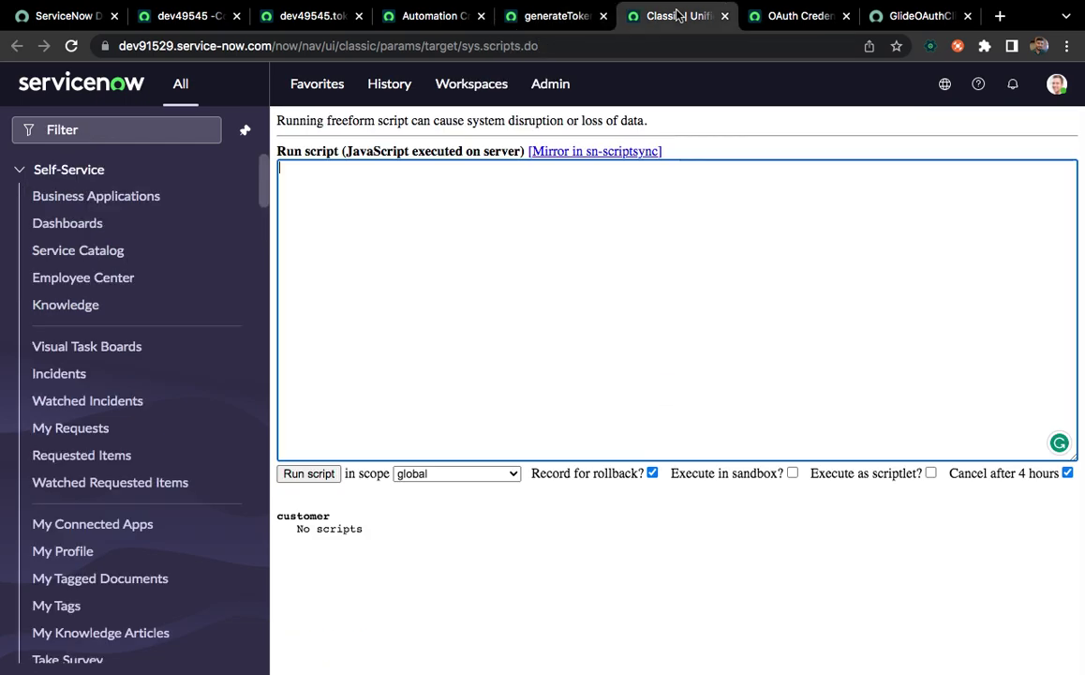
left_click(366, 188)
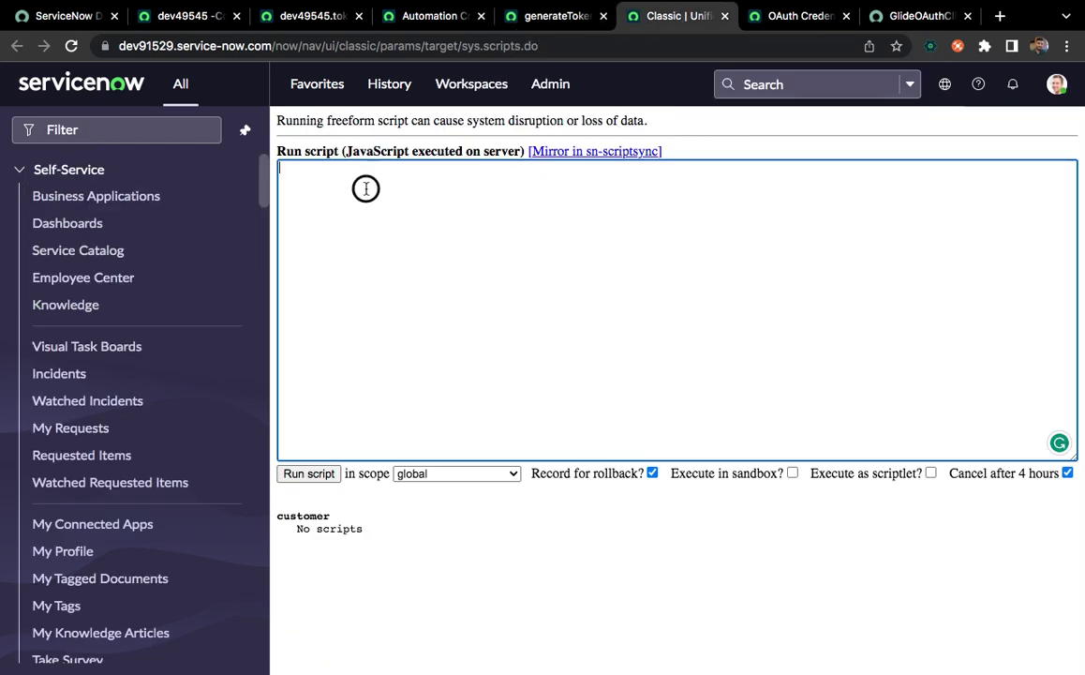
left_click(553, 17)
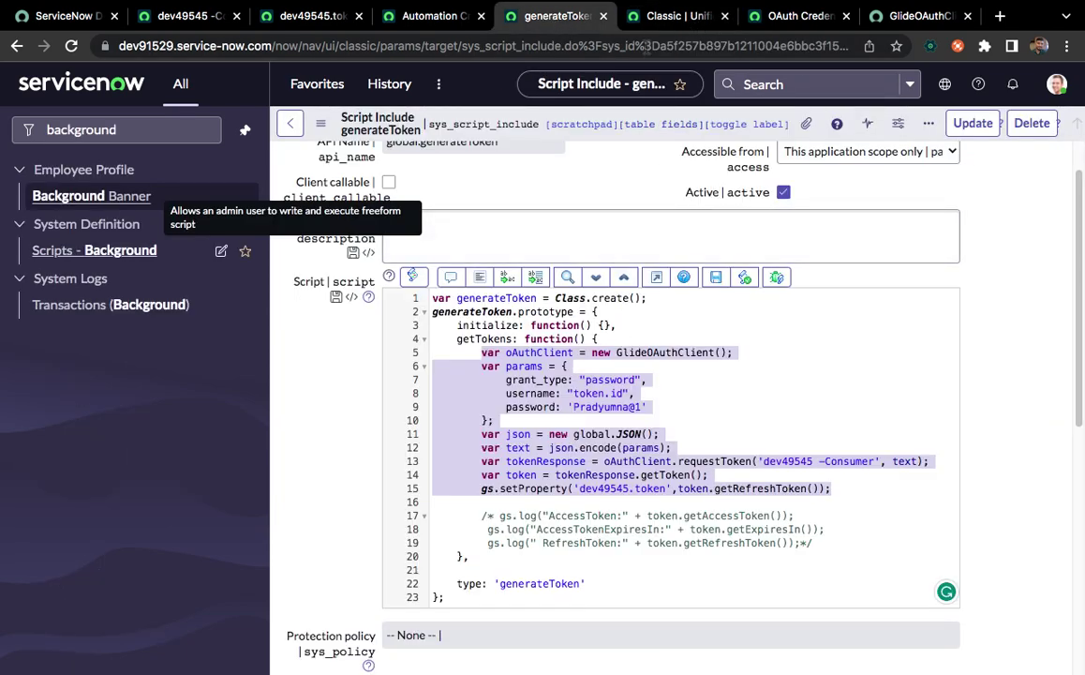
left_click(679, 16)
left_click(351, 191)
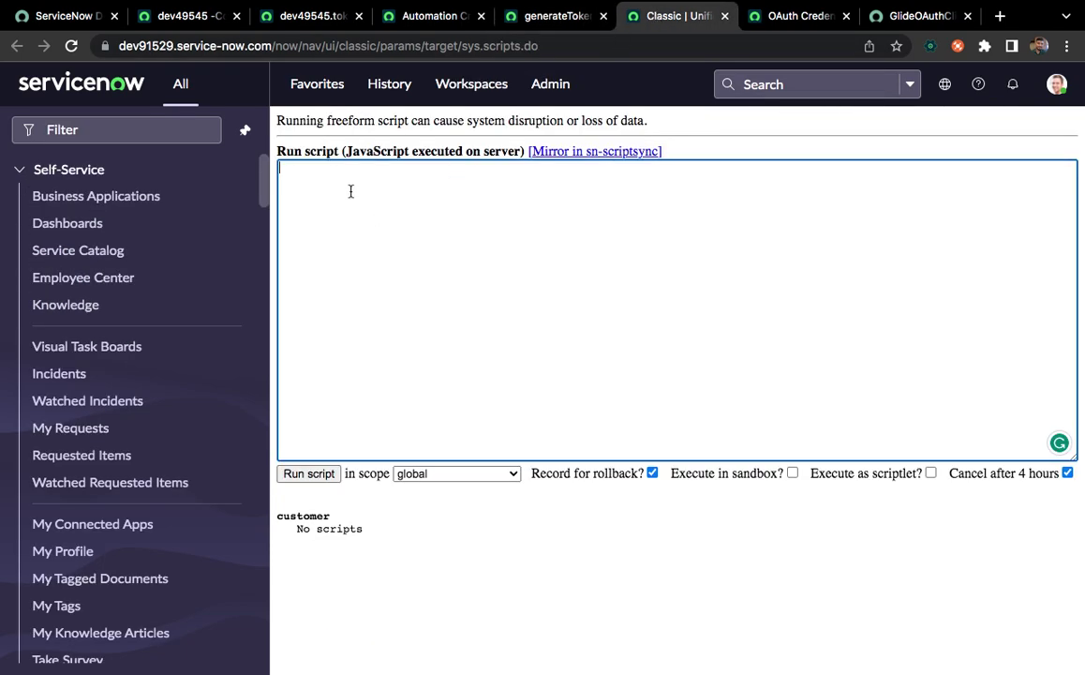
key("ctrl+v")
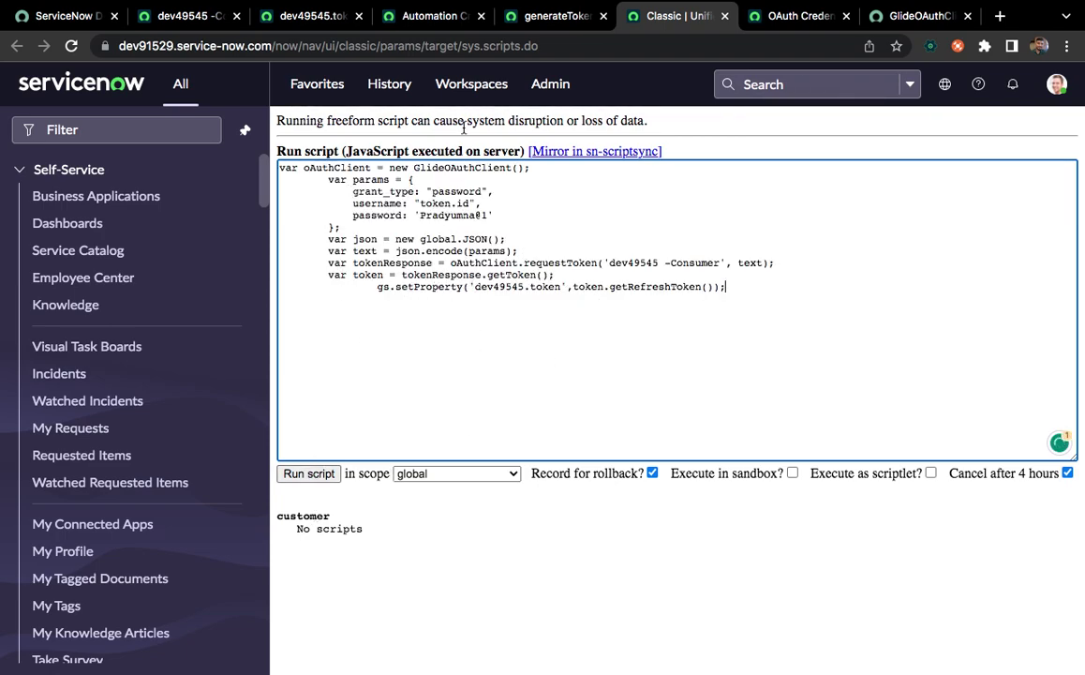
Check the dev49545.token system property's Value field, and run the pasted background script in the global scope
left_click(322, 22)
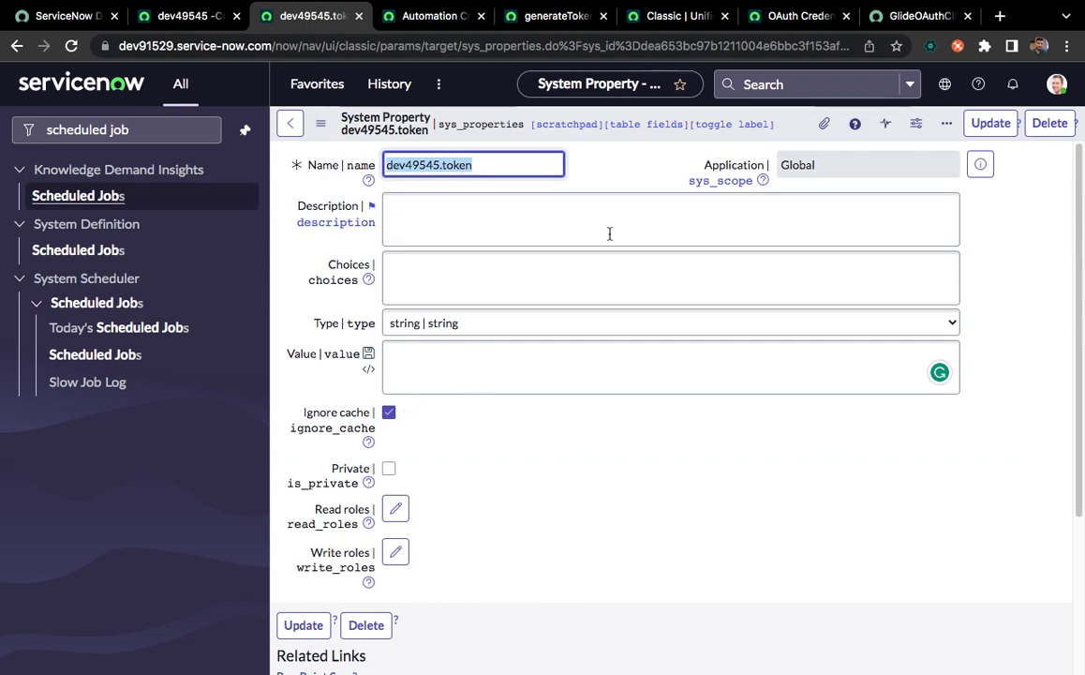
left_click(647, 20)
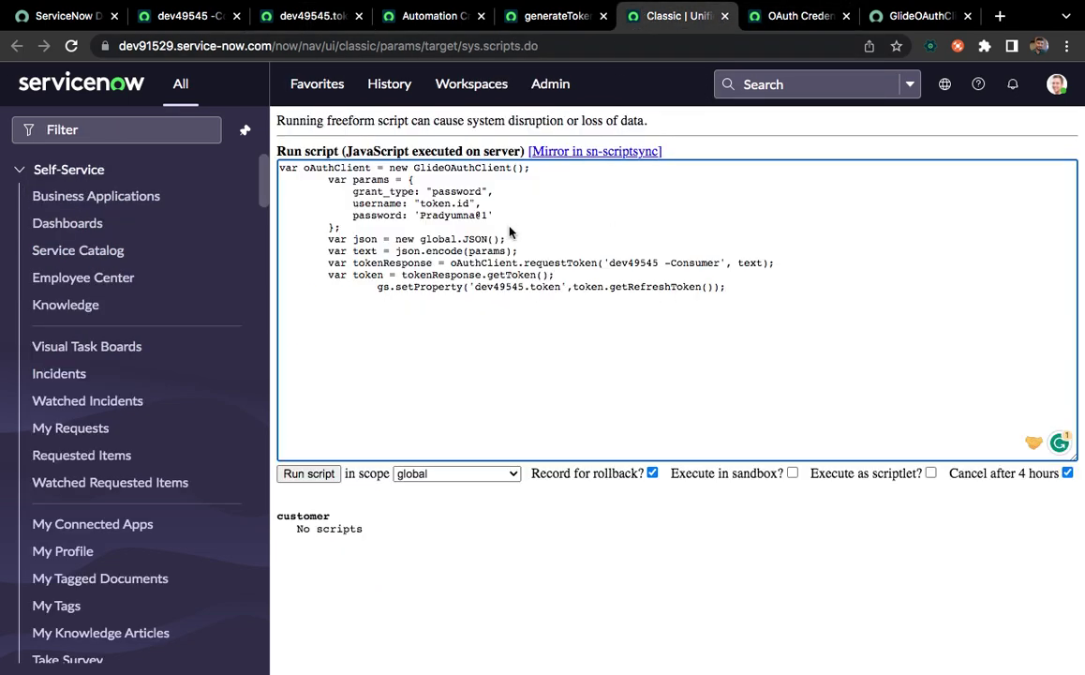
left_click(308, 475)
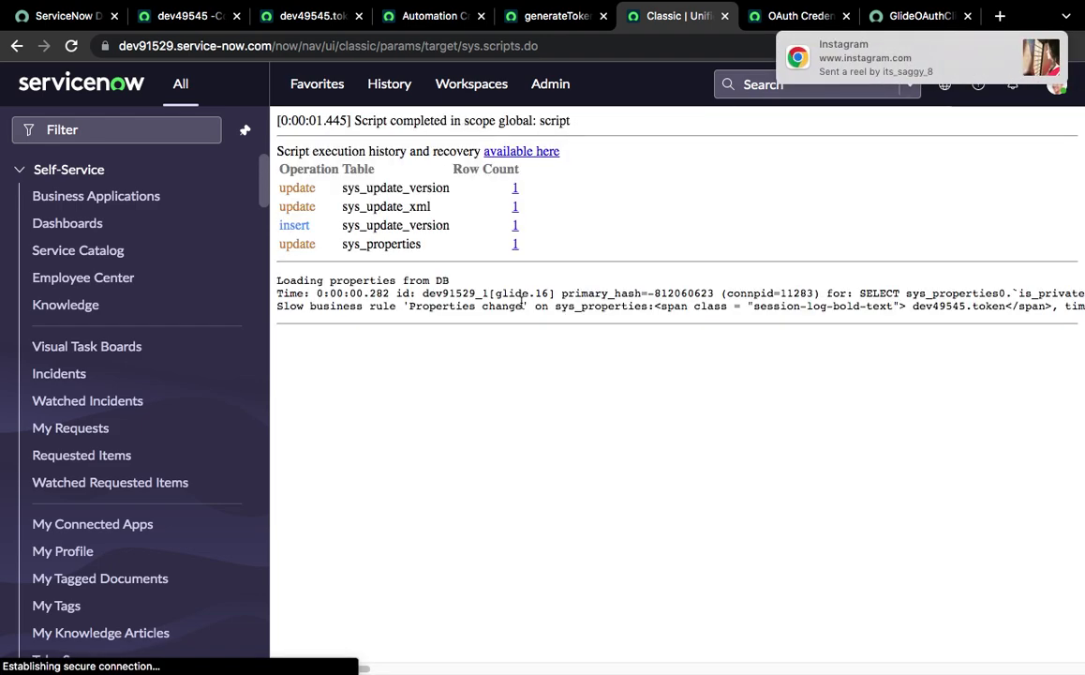
Examine the Value field of the dev49545.token system property after the script run
left_click(306, 19)
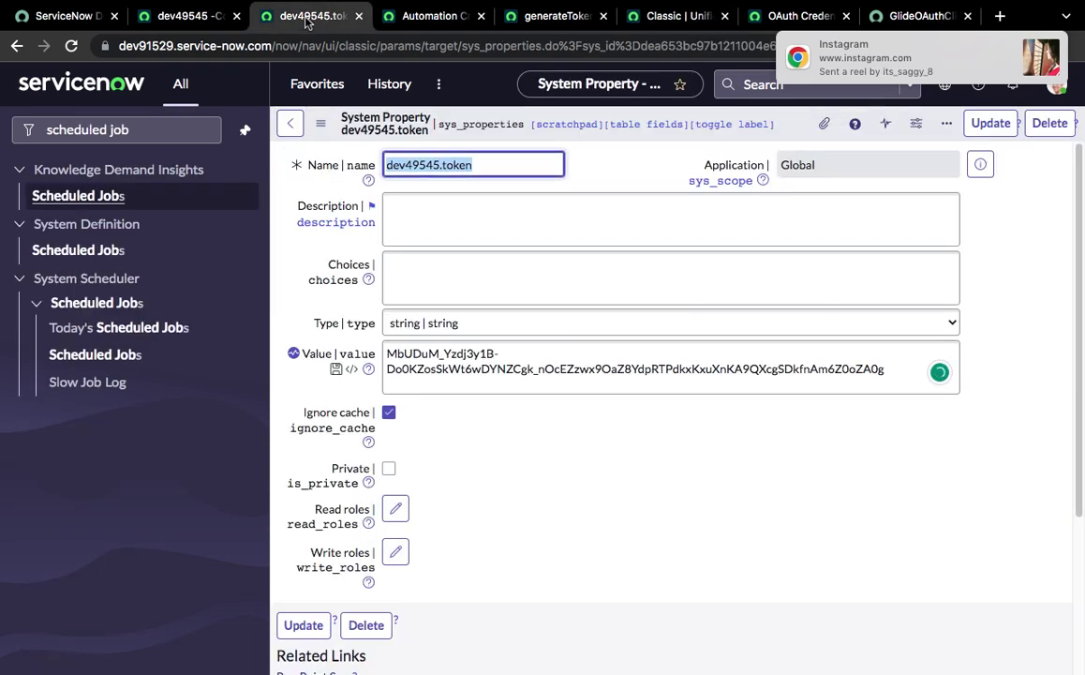
left_click(394, 354)
left_click_drag(393, 354, 877, 371)
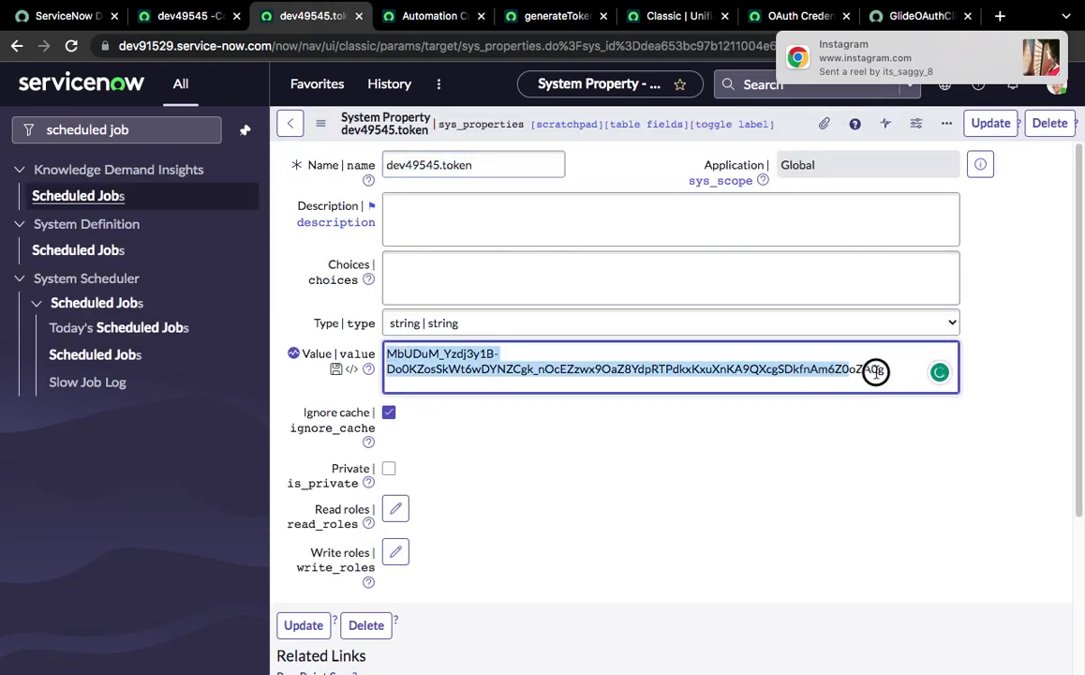
Review the background script output and save the generateToken script include
left_click(544, 17)
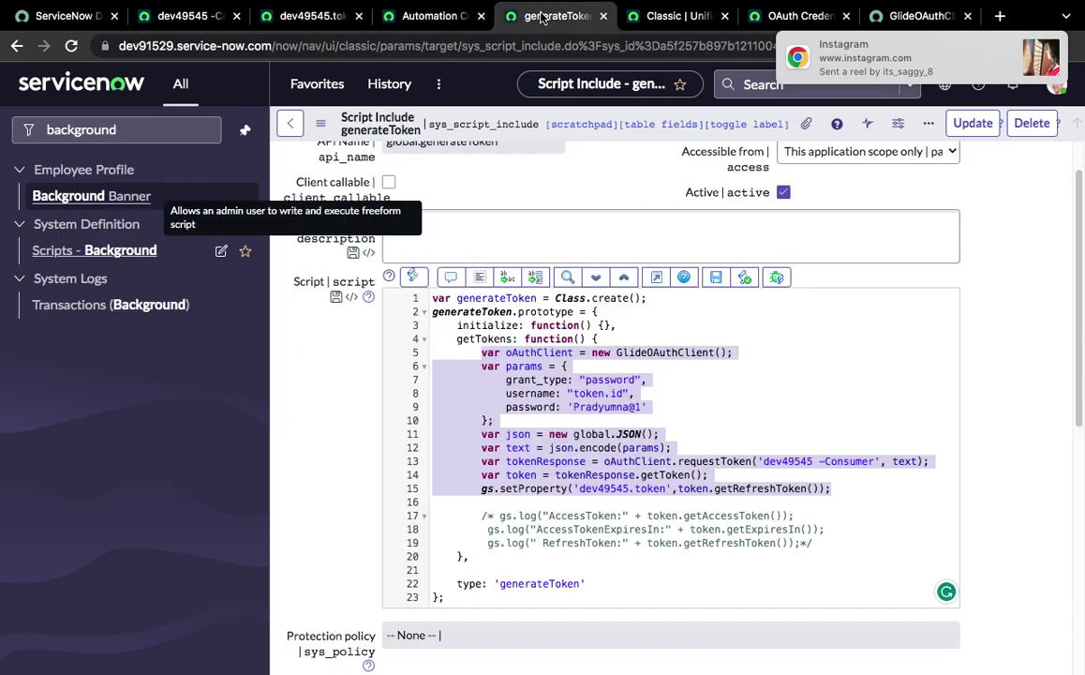
left_click(656, 18)
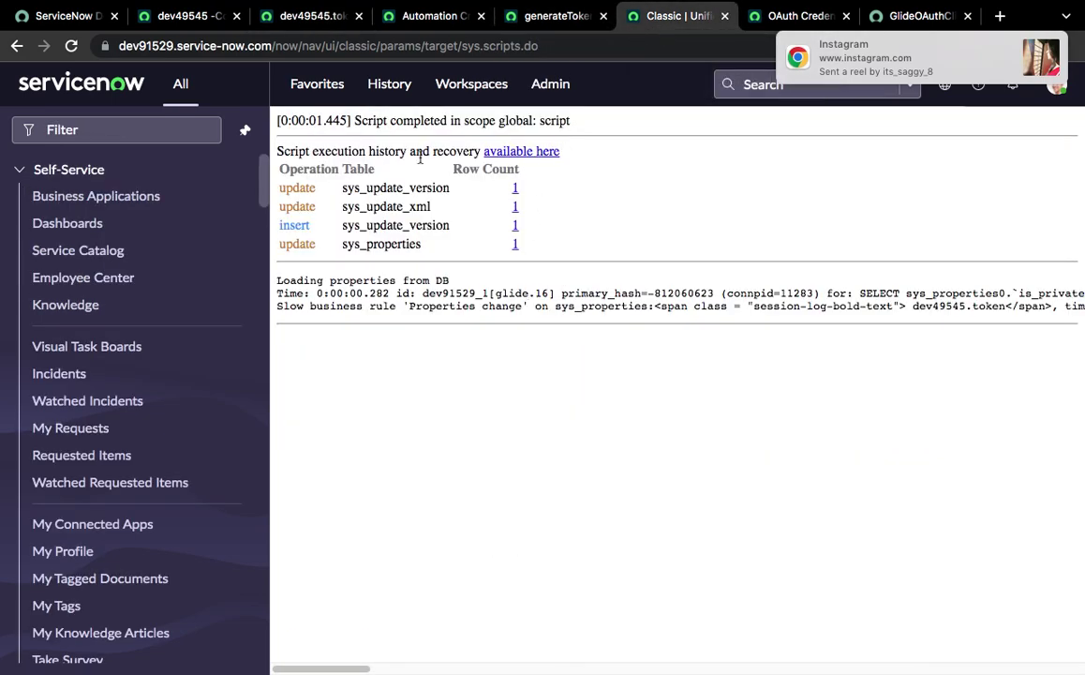
left_click(563, 19)
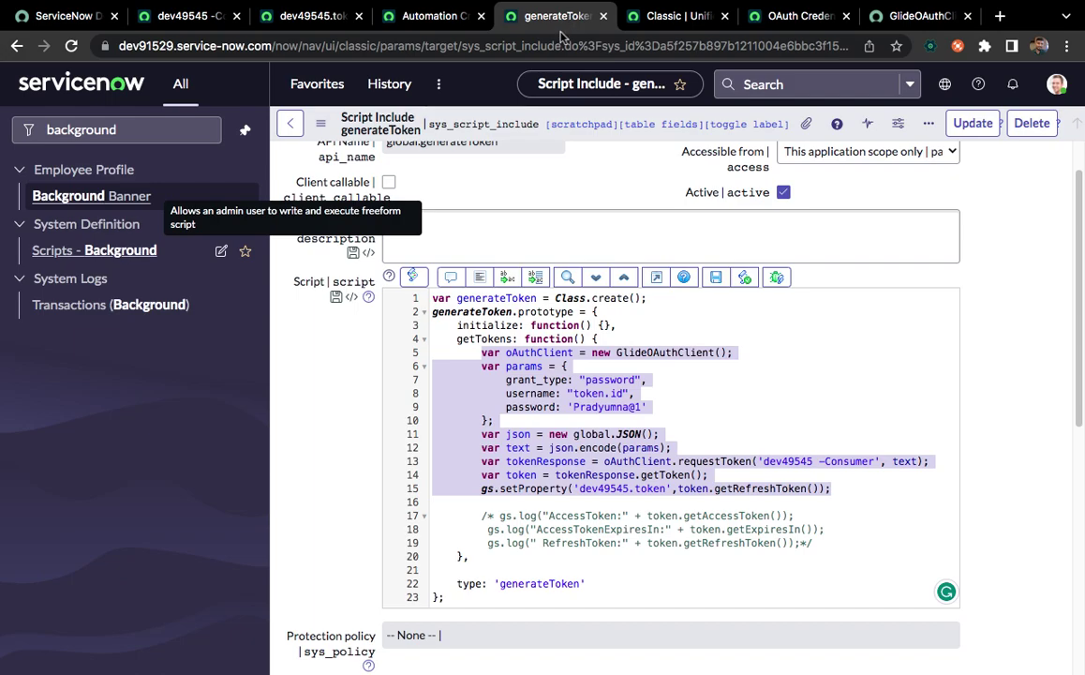
left_click(664, 522)
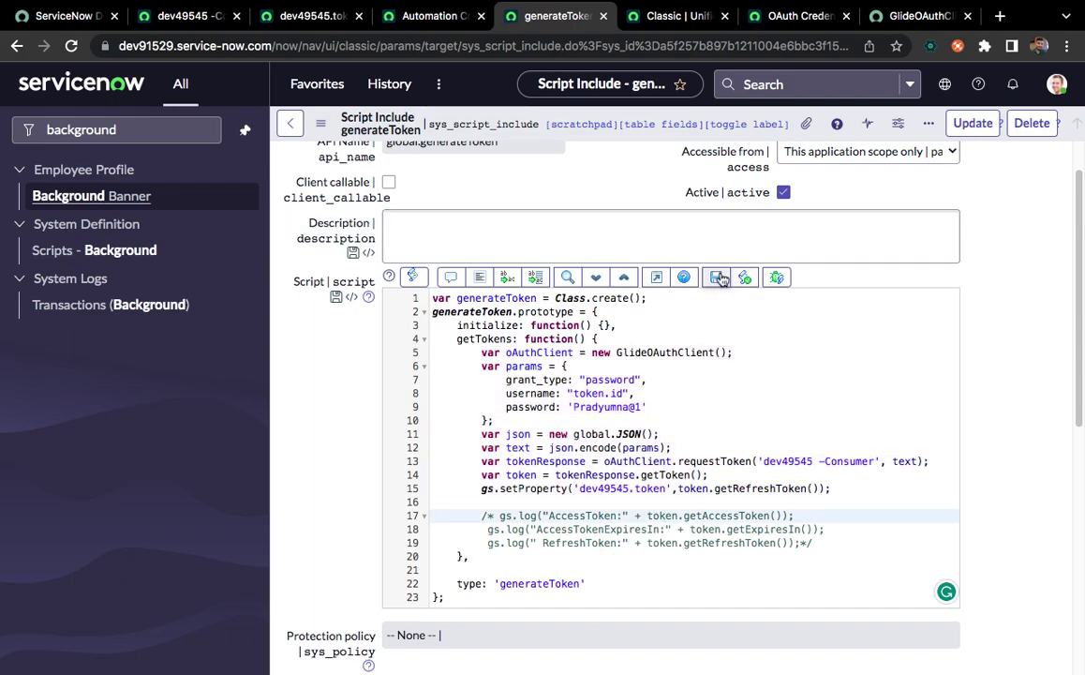
left_click(718, 277)
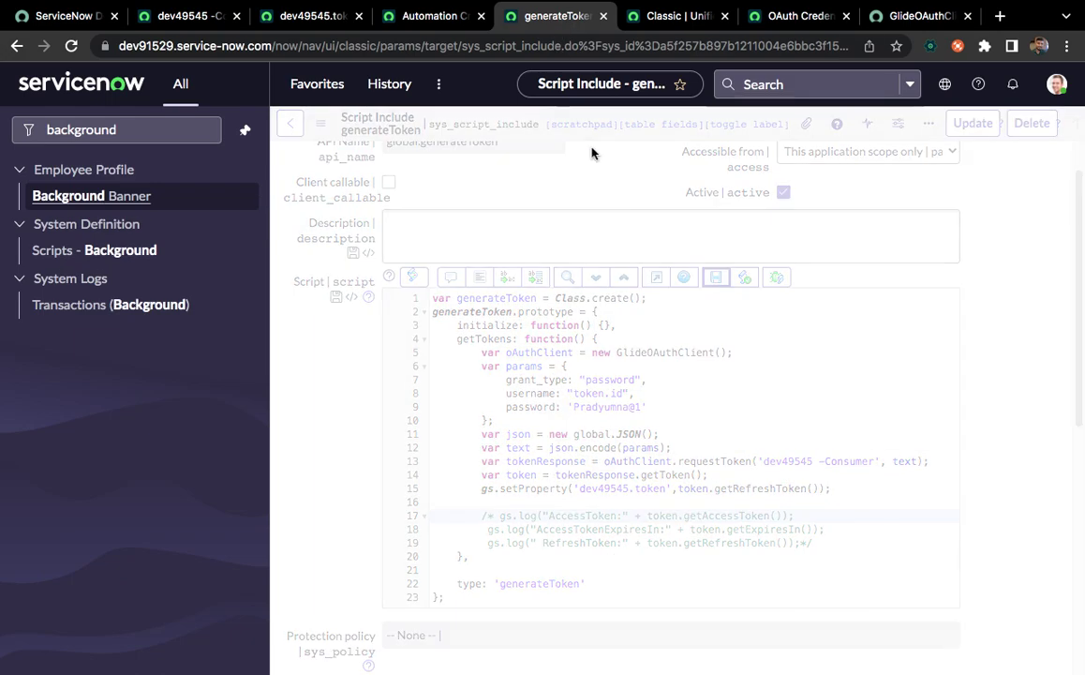
Start a new scheduled job in Automation Creator that automatically runs a script of your choosing
left_click(423, 17)
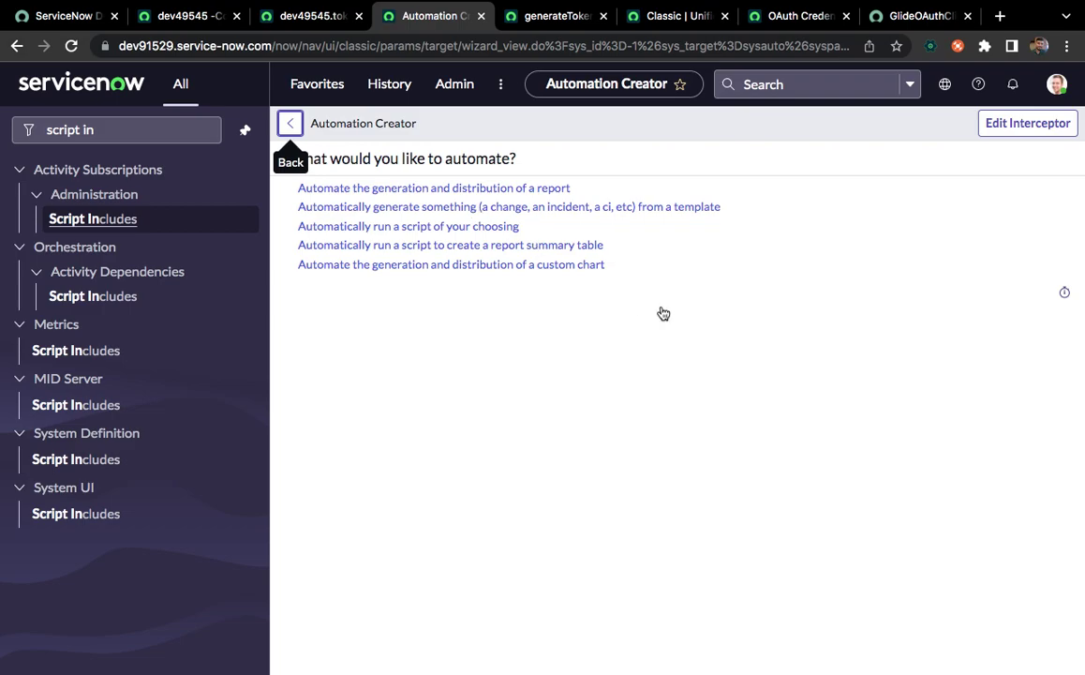
key("ctrl+Right")
key("ctrl+Left")
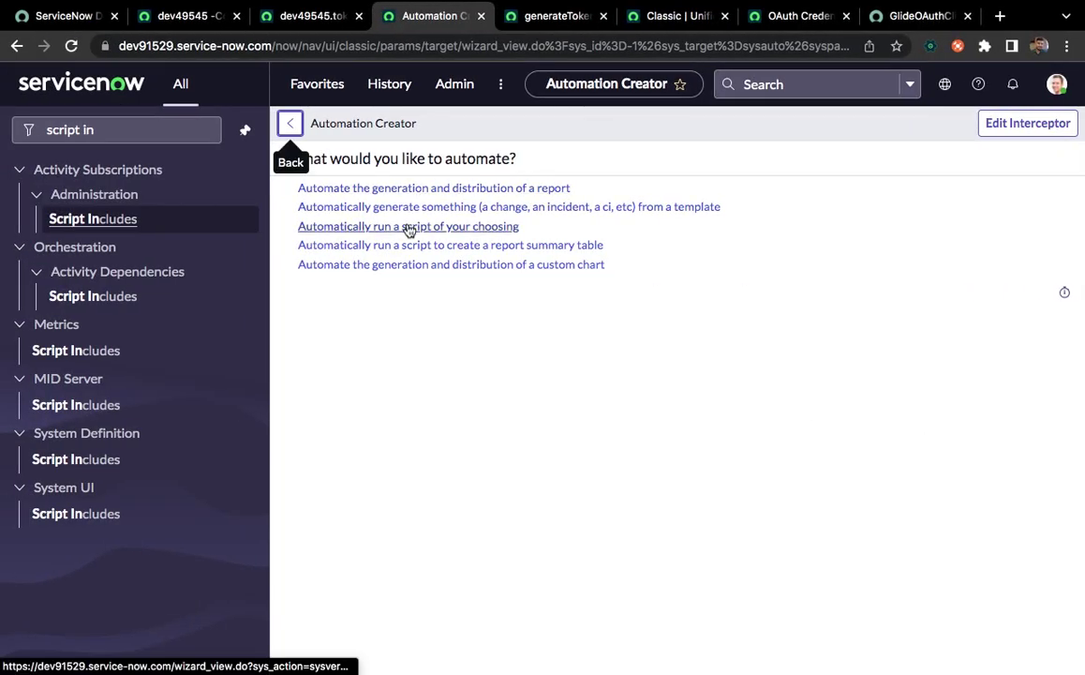
left_click(410, 228)
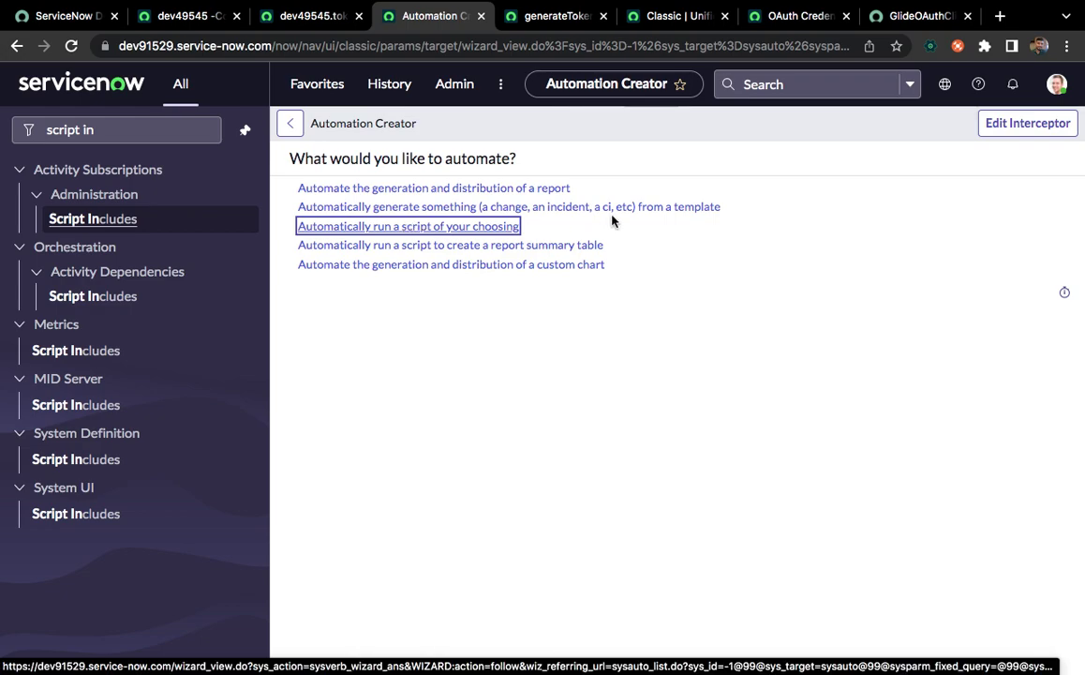
Copy the API name global.generateToken from the script include, and name the new scheduled script execution Generate Token
left_click(530, 27)
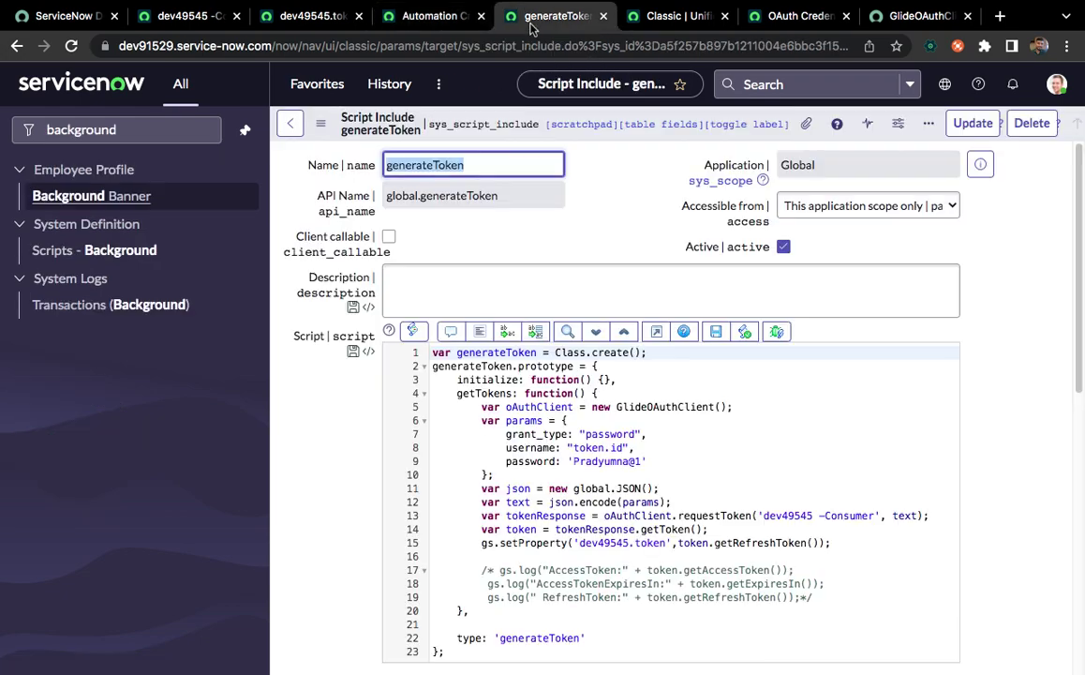
double_click(511, 197)
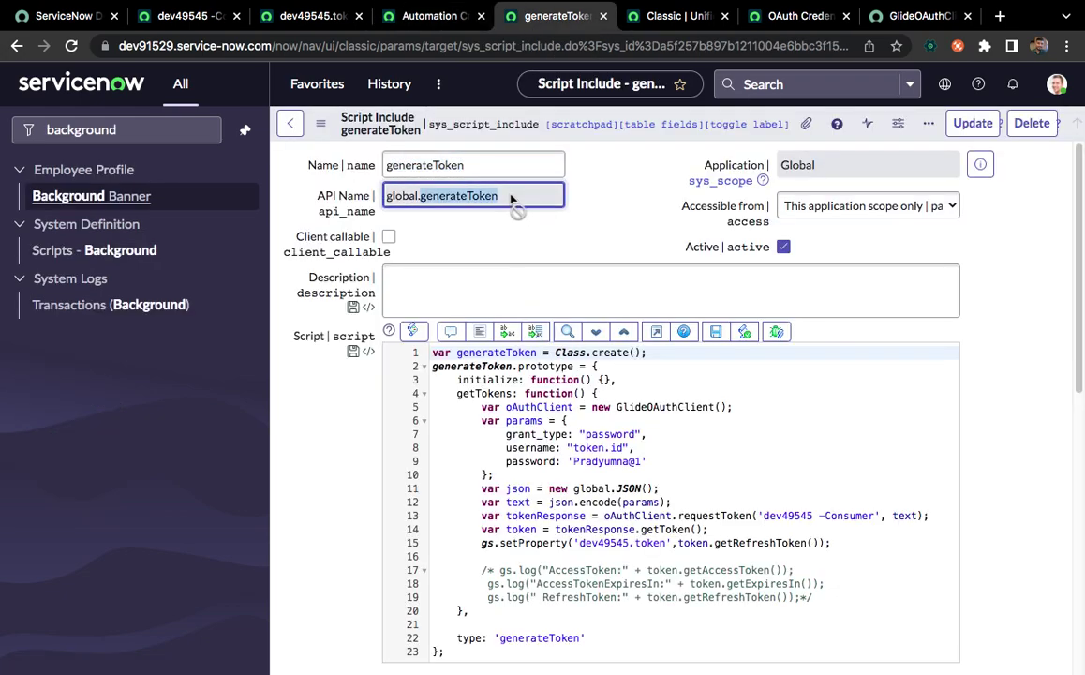
left_click(427, 27)
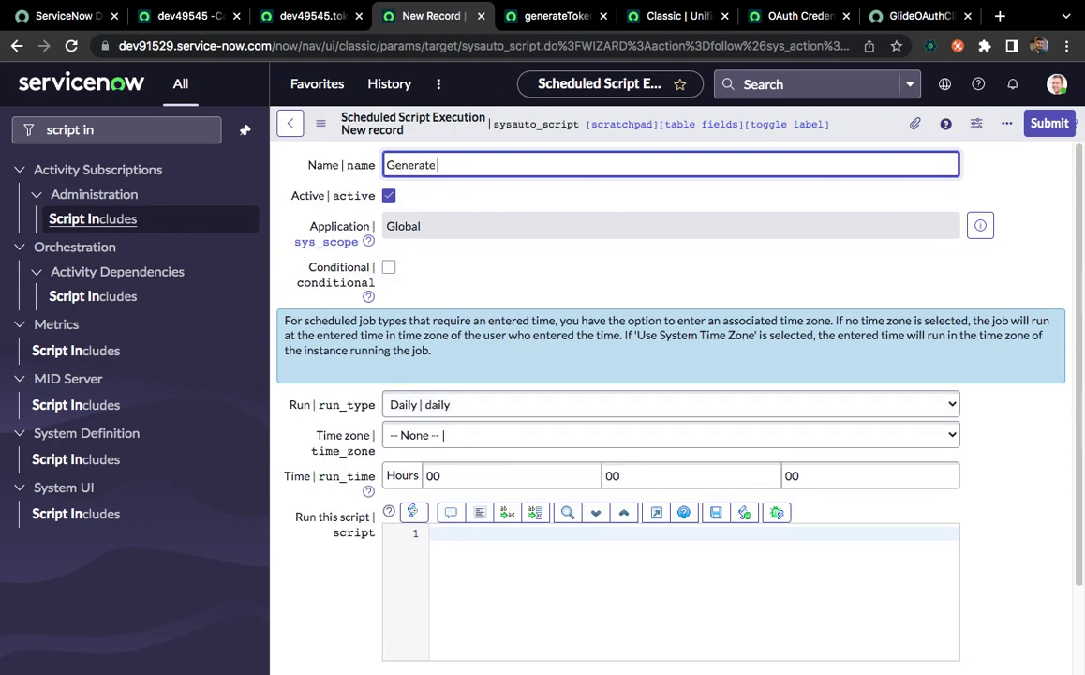
Set the Generate Token job to run periodically with a repeat interval of 1 day
left_click(422, 404)
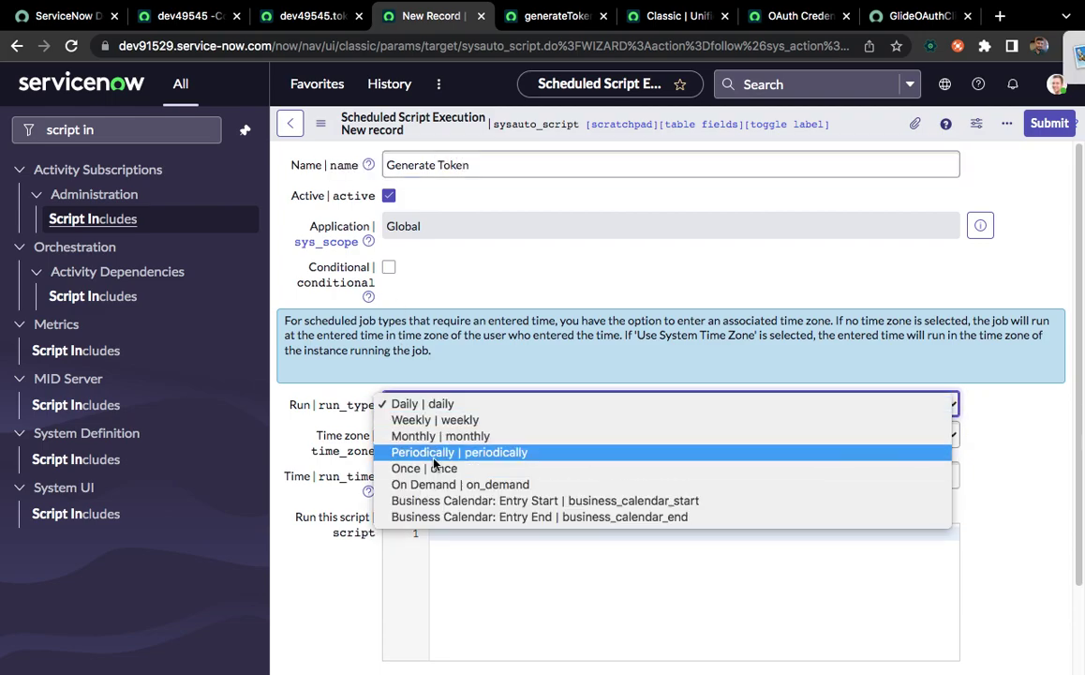
left_click(434, 458)
scroll(510, 382, "down", 1)
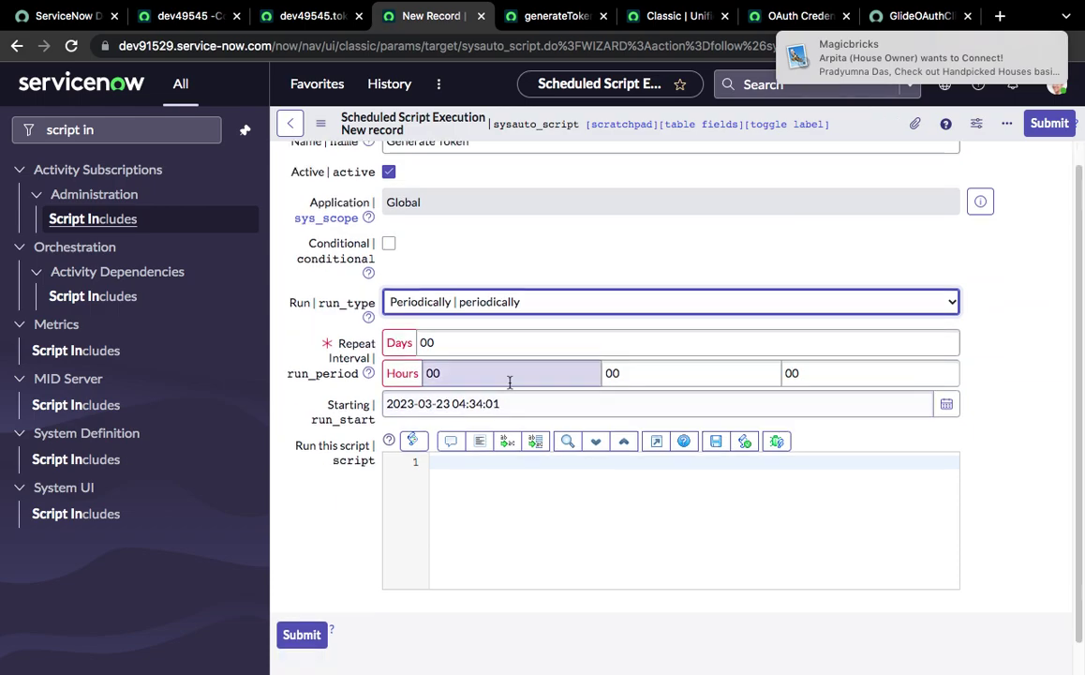
left_click(447, 315)
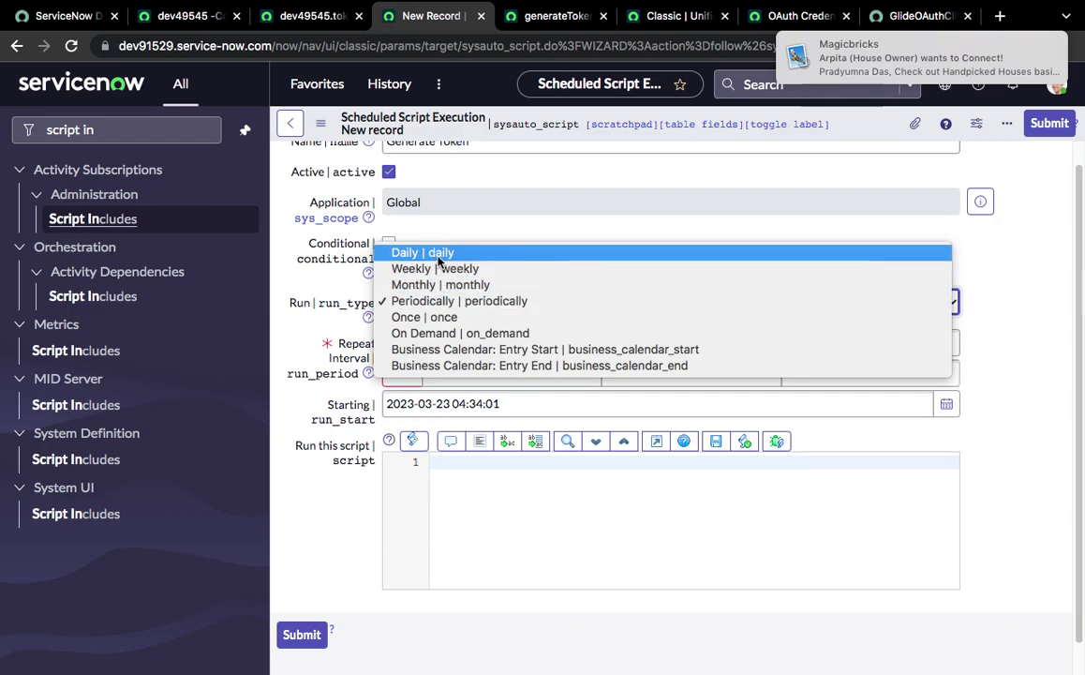
left_click(445, 301)
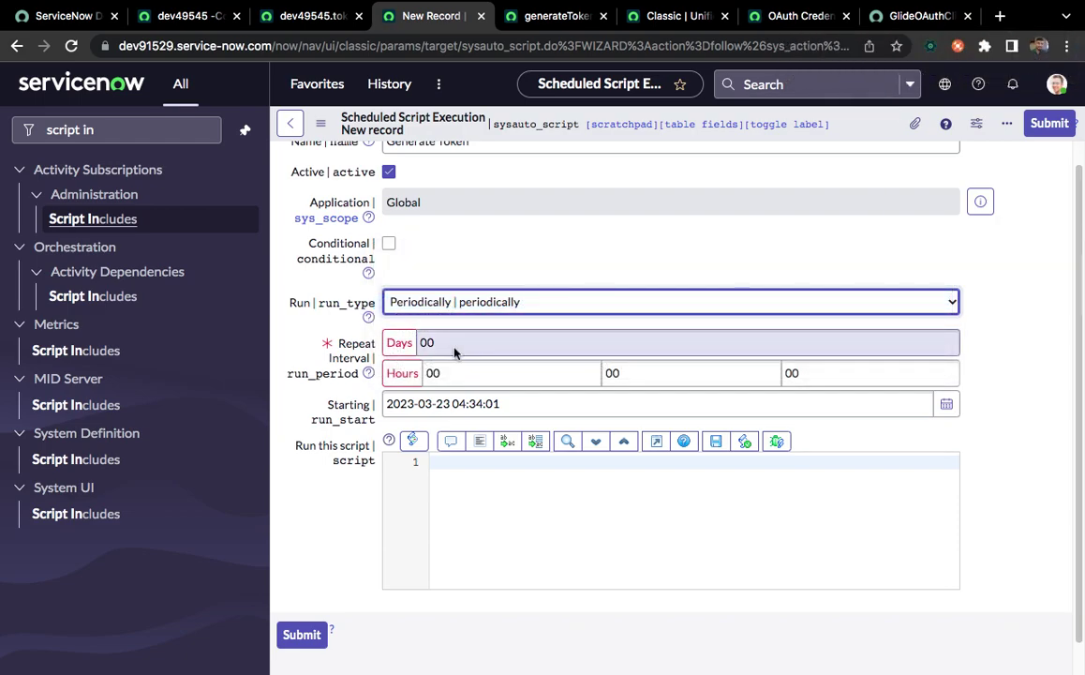
left_click(456, 348)
key("BackSpace")
key("BackSpace")
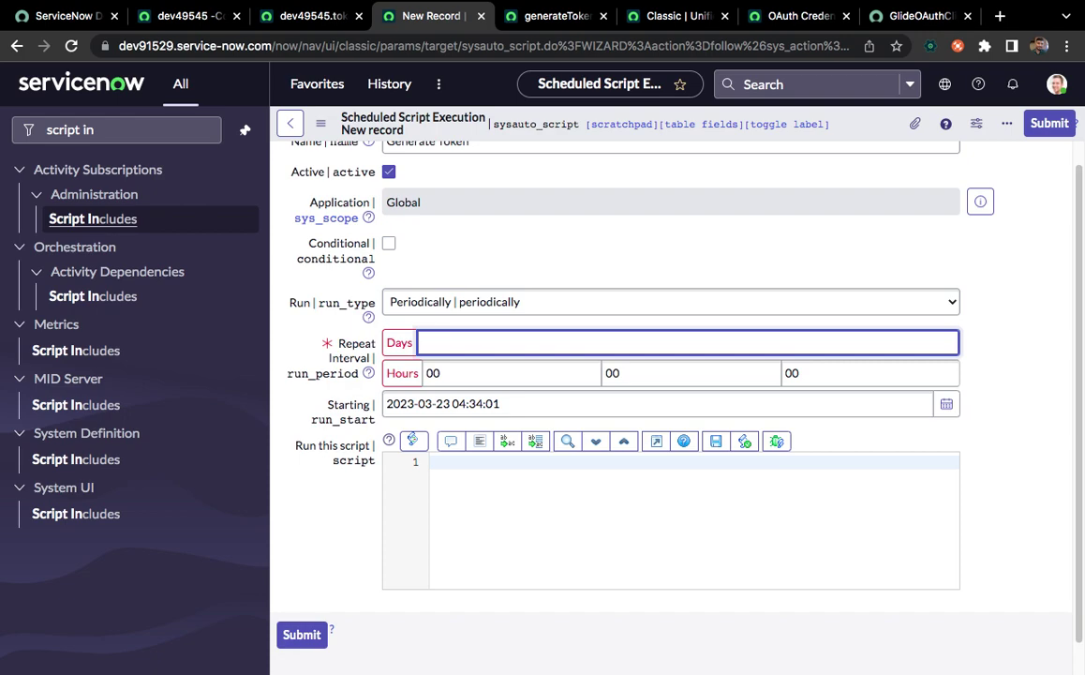
type("1")
left_click(335, 578)
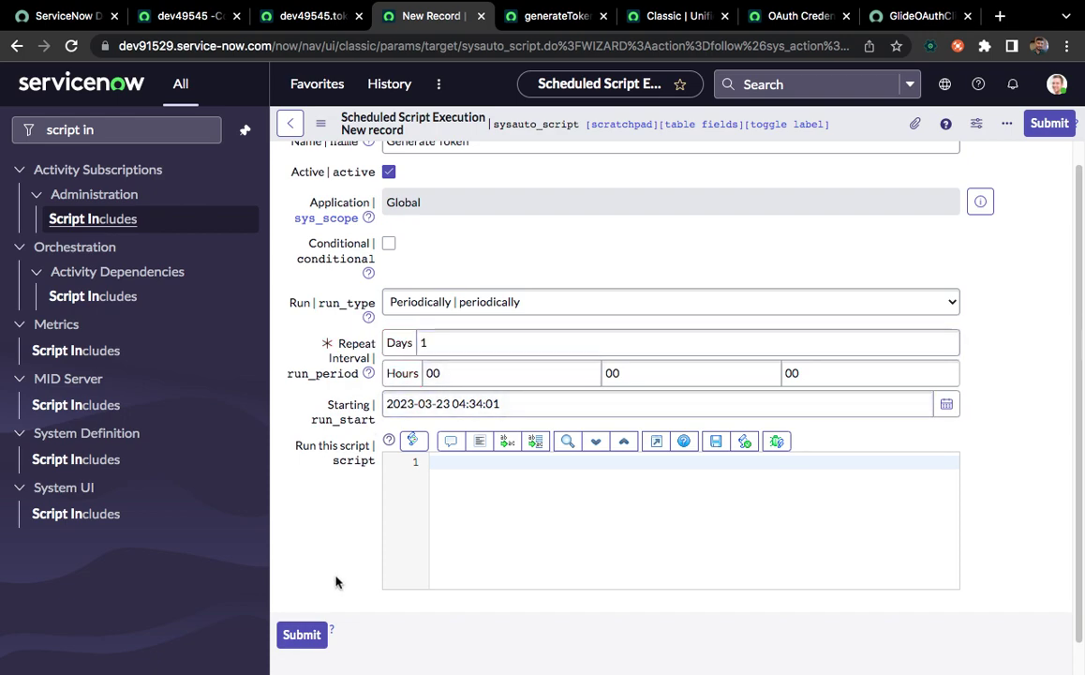
Set the Generate Token job to run daily at 12:00:00
left_click(477, 310)
key("Escape")
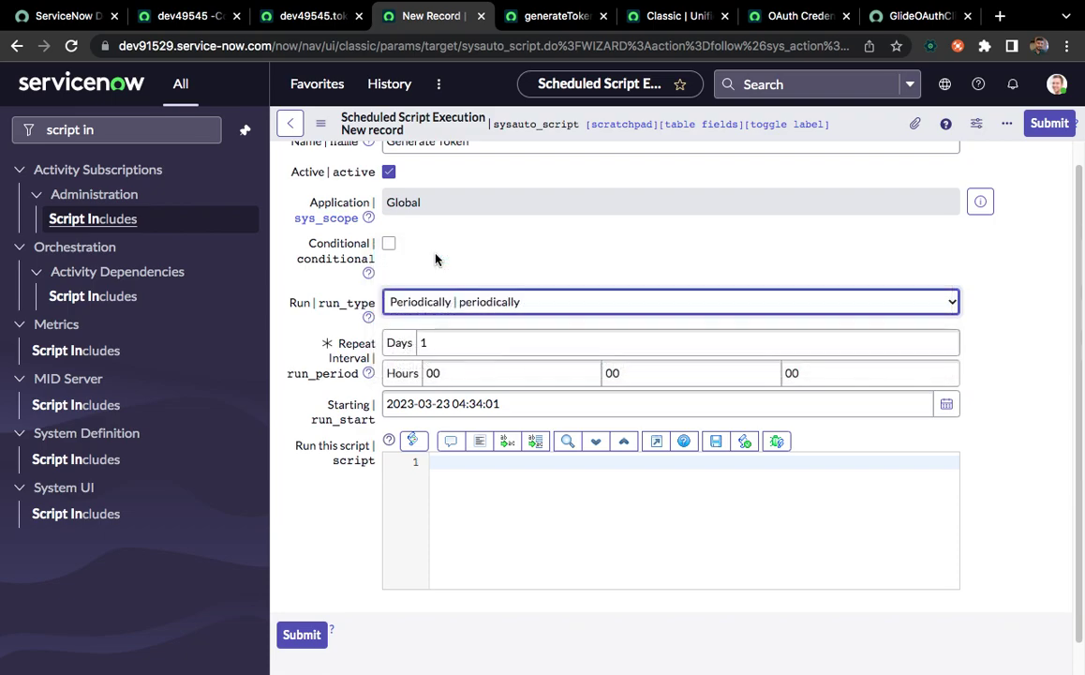
key("d")
left_click(463, 564)
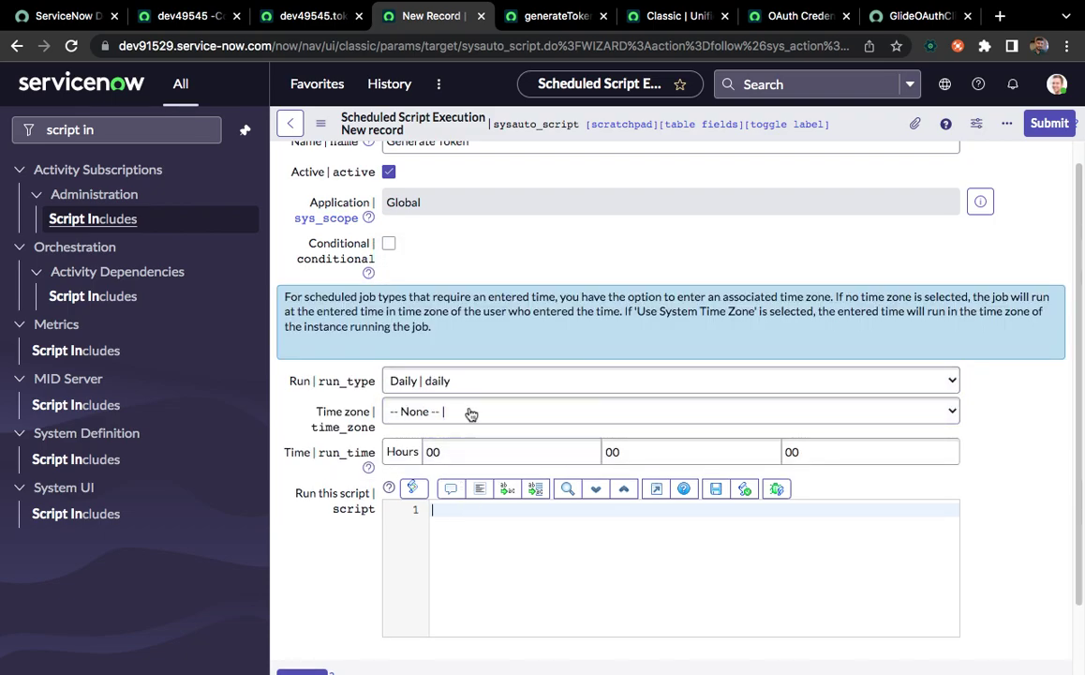
left_click(452, 451)
Enter new global.generateToken(); as the job's script, format the code, and save the record
type("new")
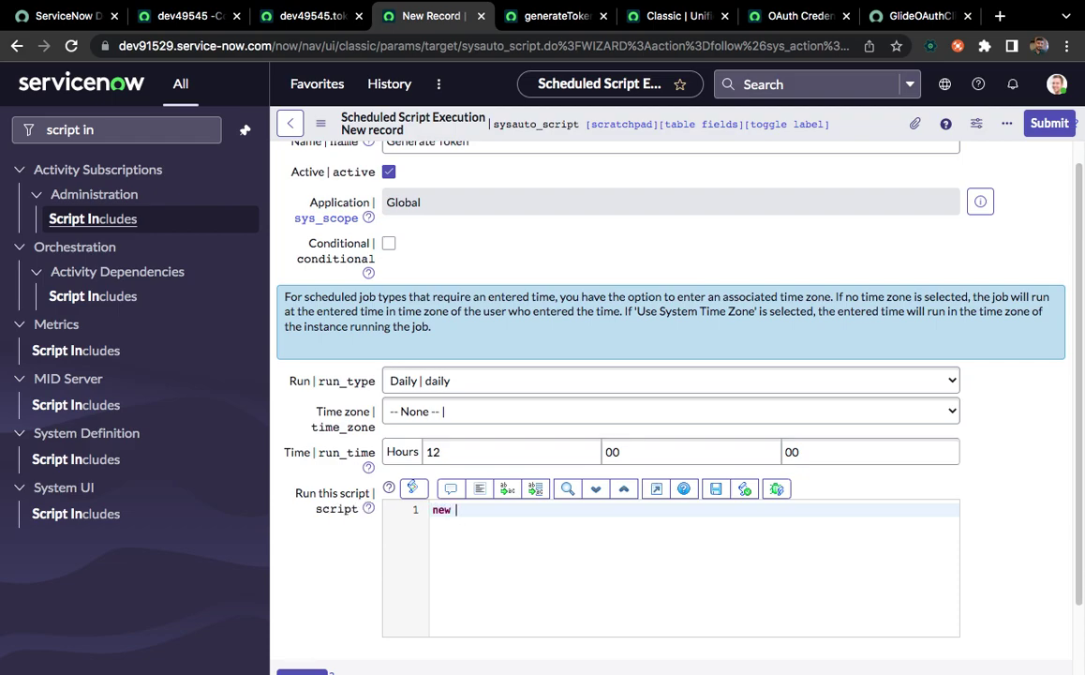
type("global.generateToken")
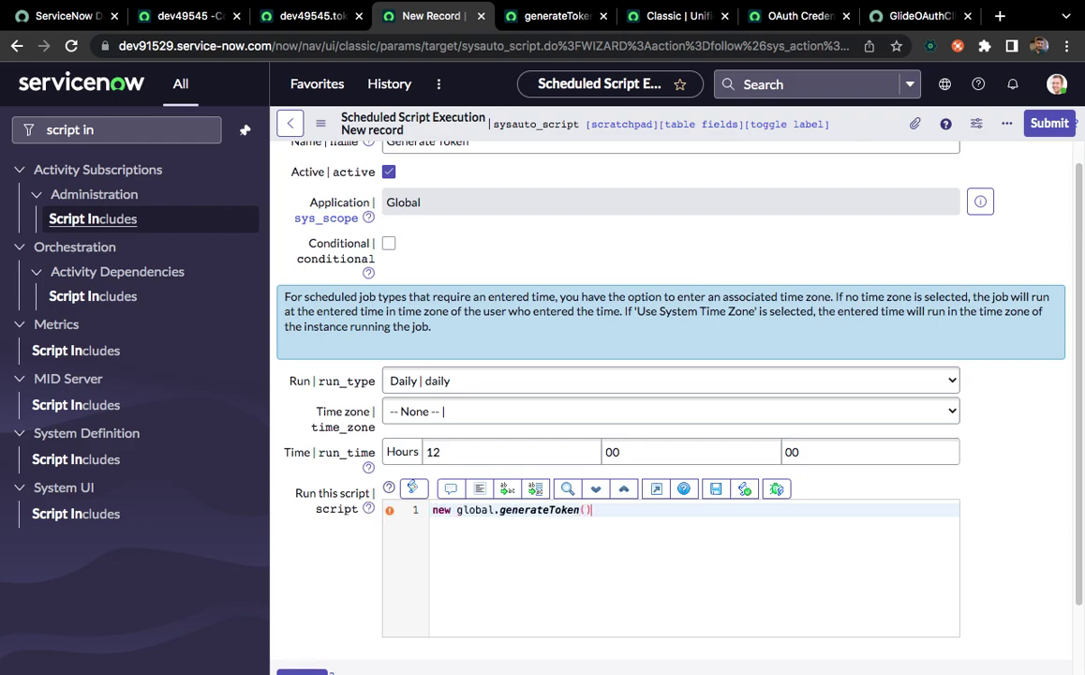
left_click(479, 489)
left_click(715, 489)
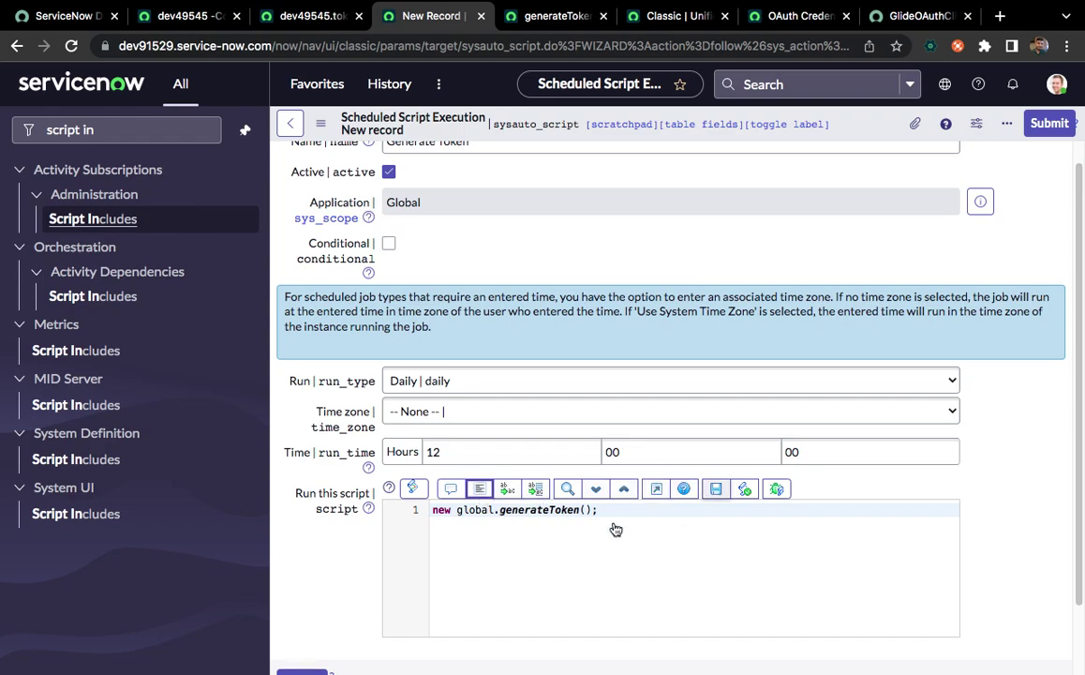
Review the generateToken script include and the token stored in the dev49545.token system property
left_click(549, 19)
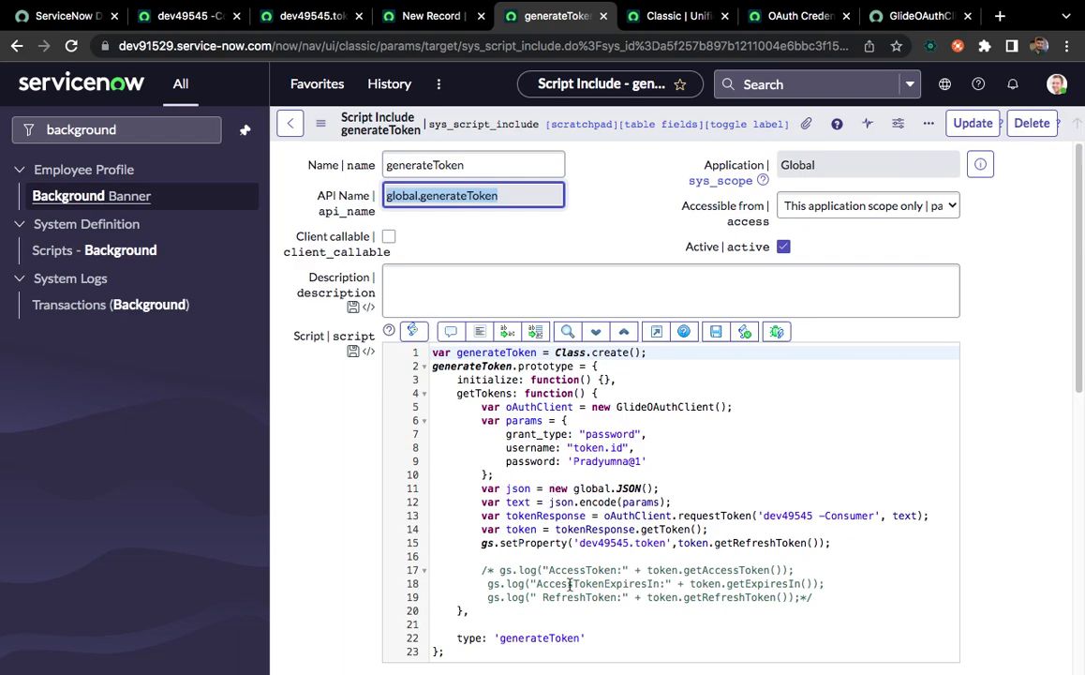
left_click(291, 17)
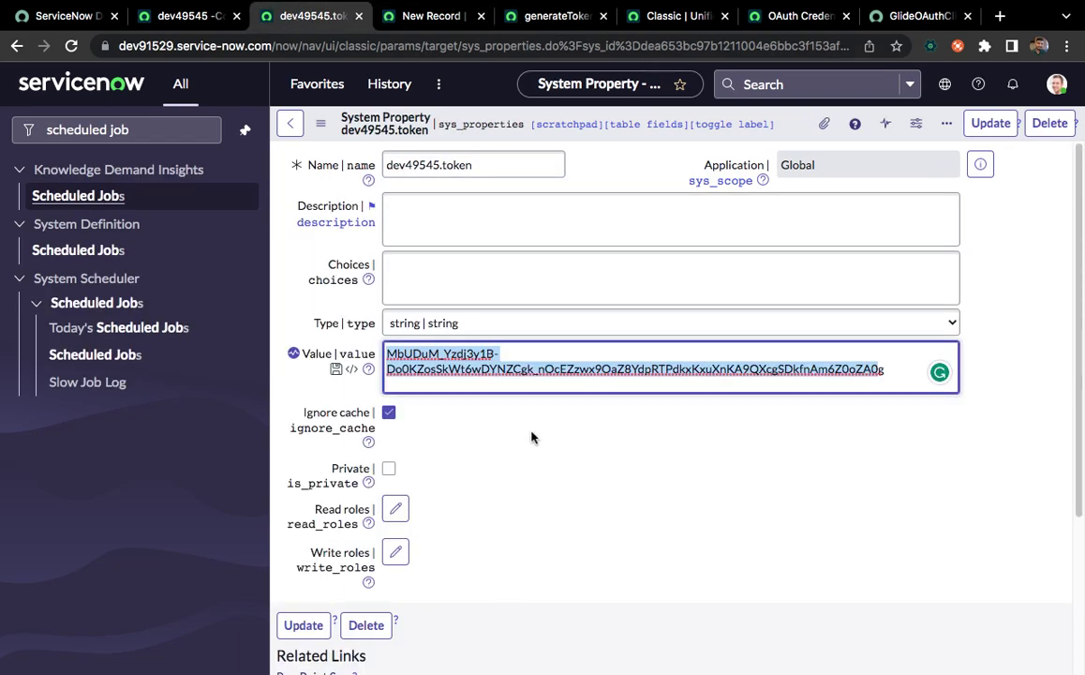
Clear the value of the dev49545.token system property and save the record
type("g")
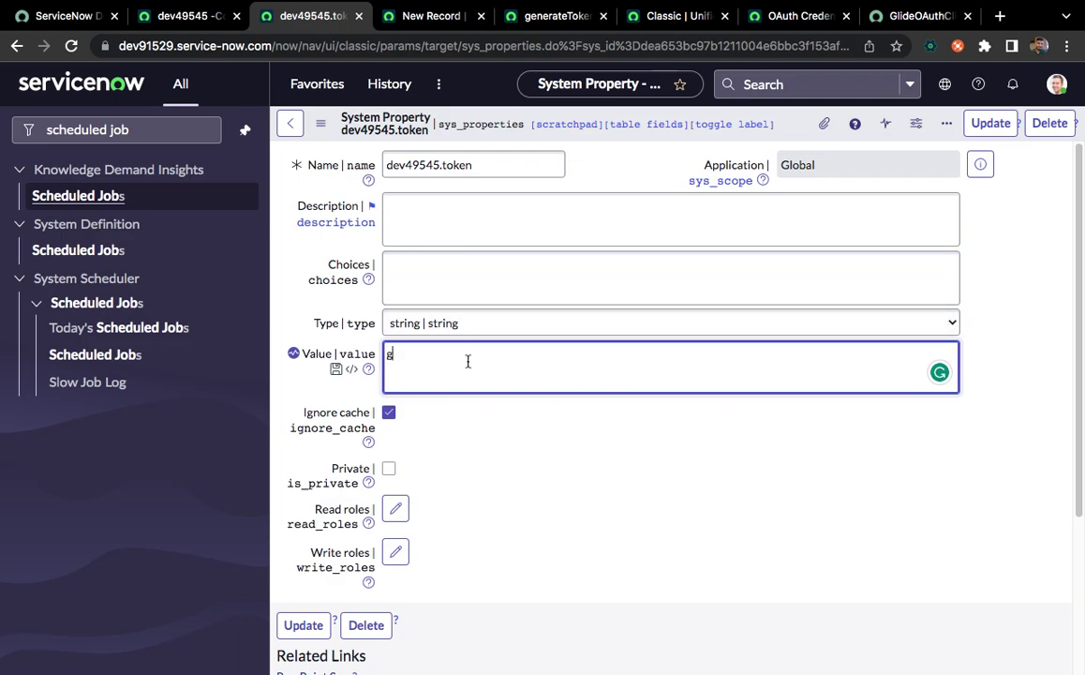
right_click(731, 139)
left_click(757, 152)
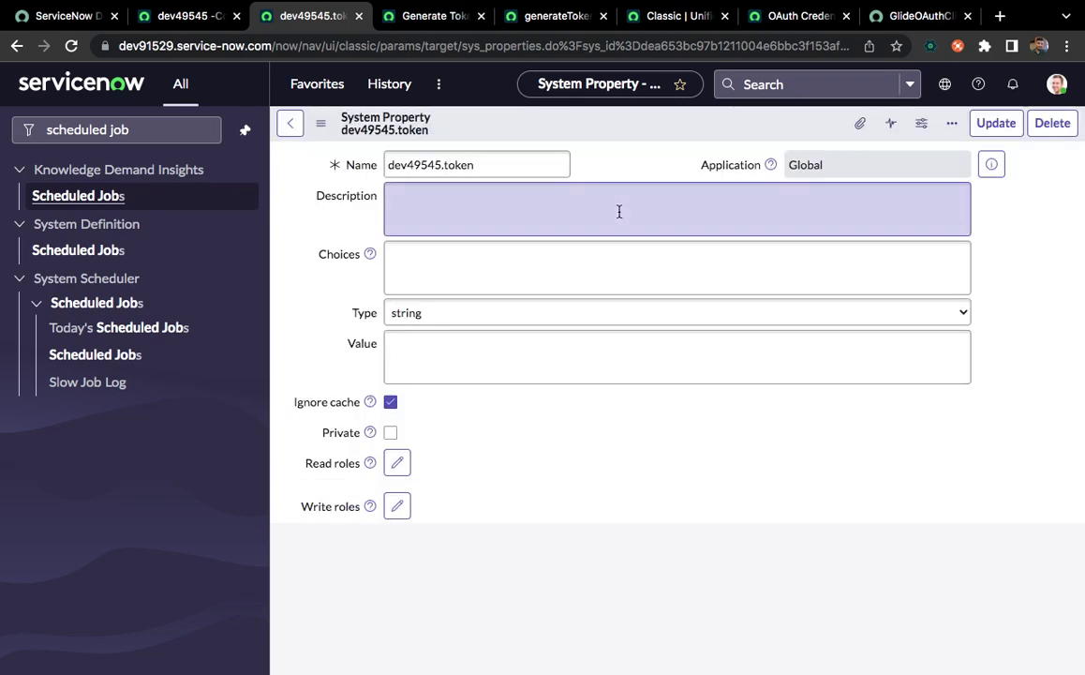
Execute the Generate Token scheduled job immediately, reload the dev49545.token property to check its value, and return to the job record
left_click(433, 16)
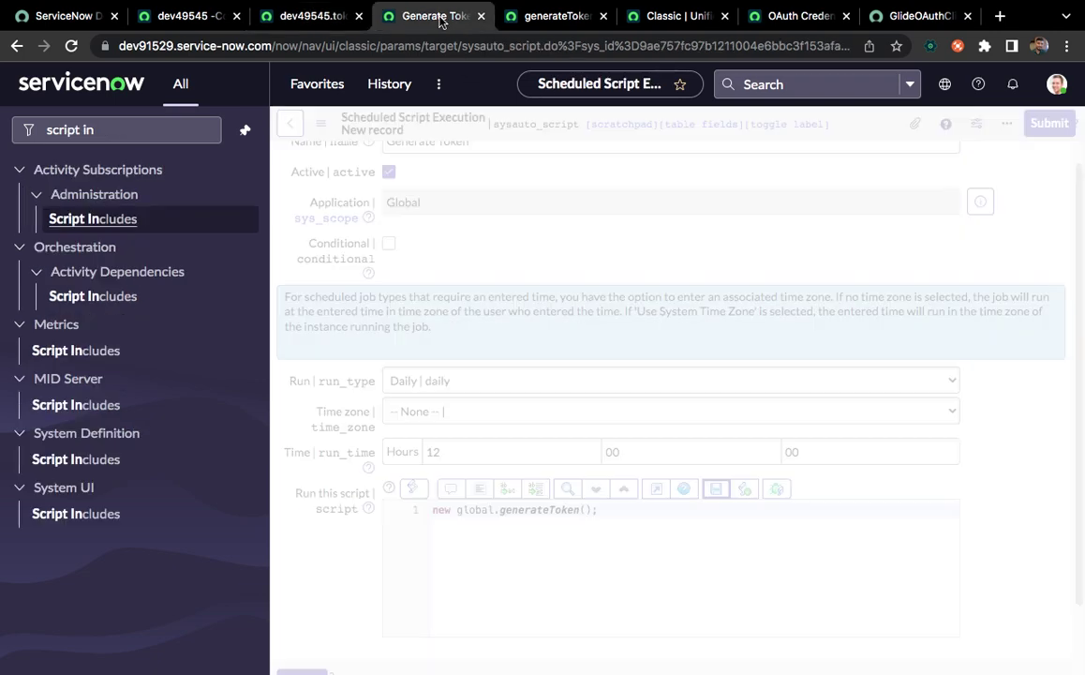
left_click(548, 292)
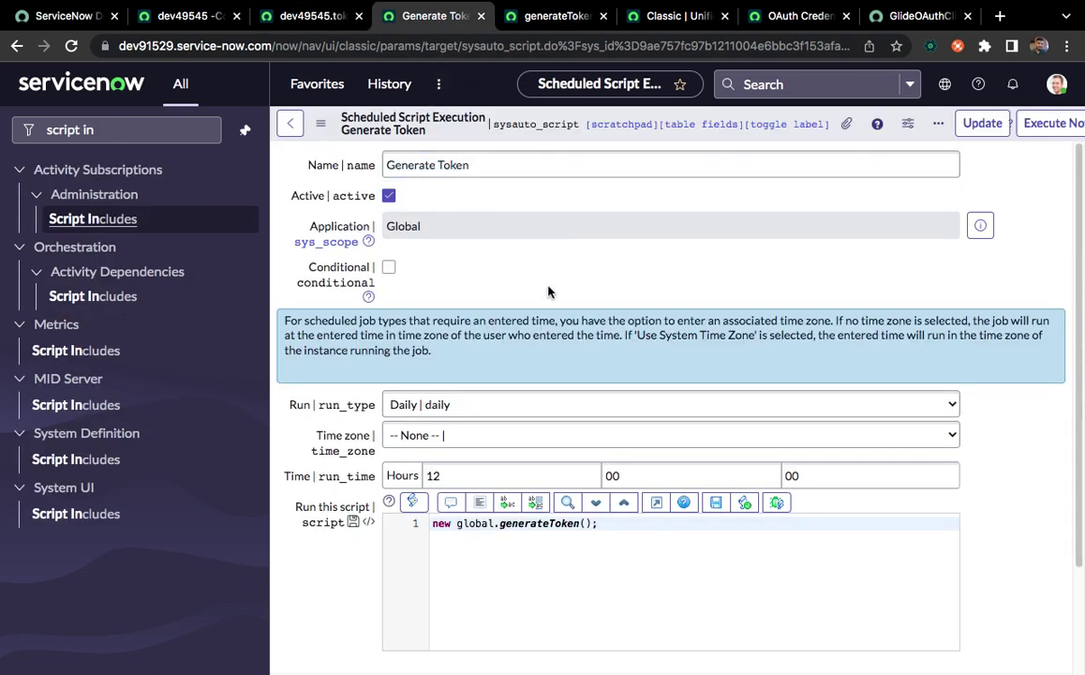
left_click(1051, 133)
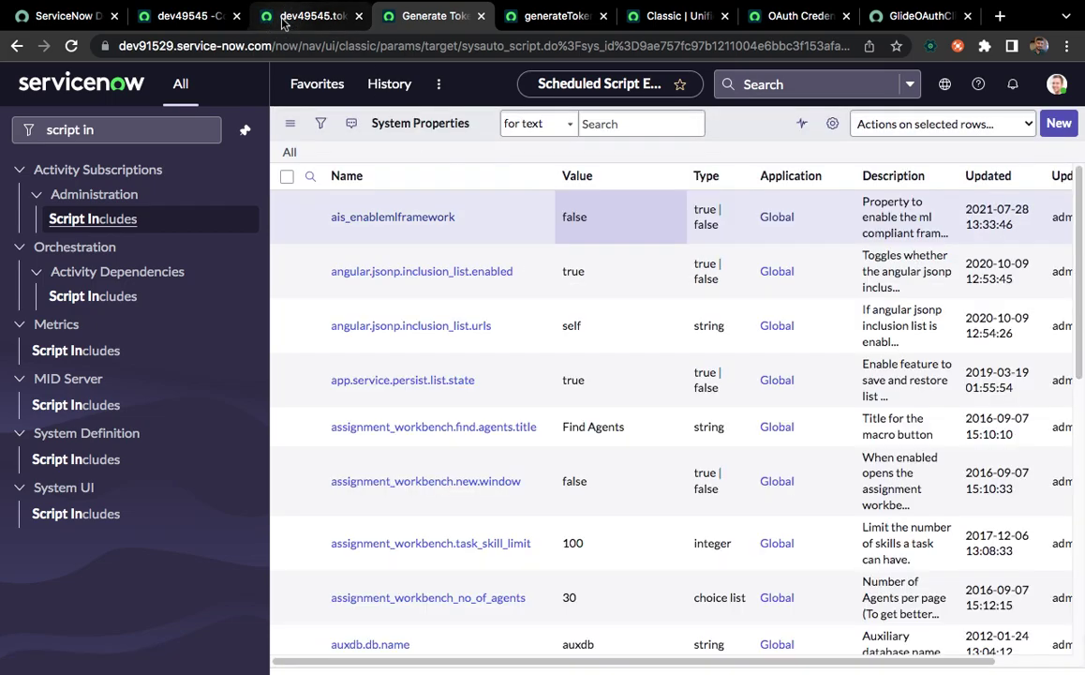
left_click(283, 17)
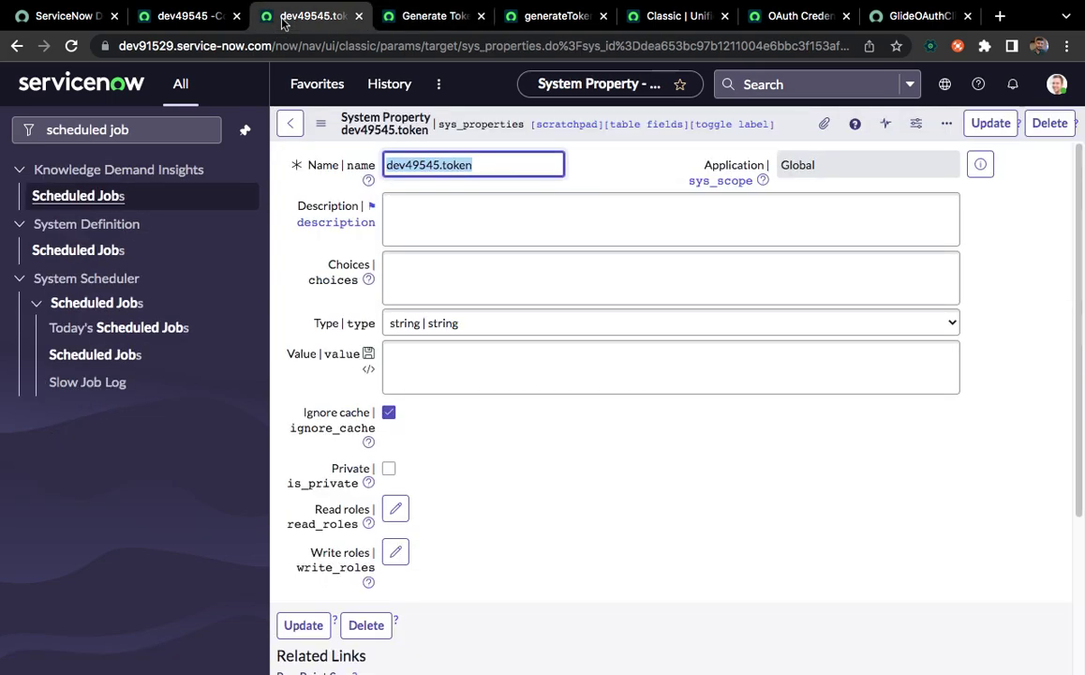
left_click(458, 380)
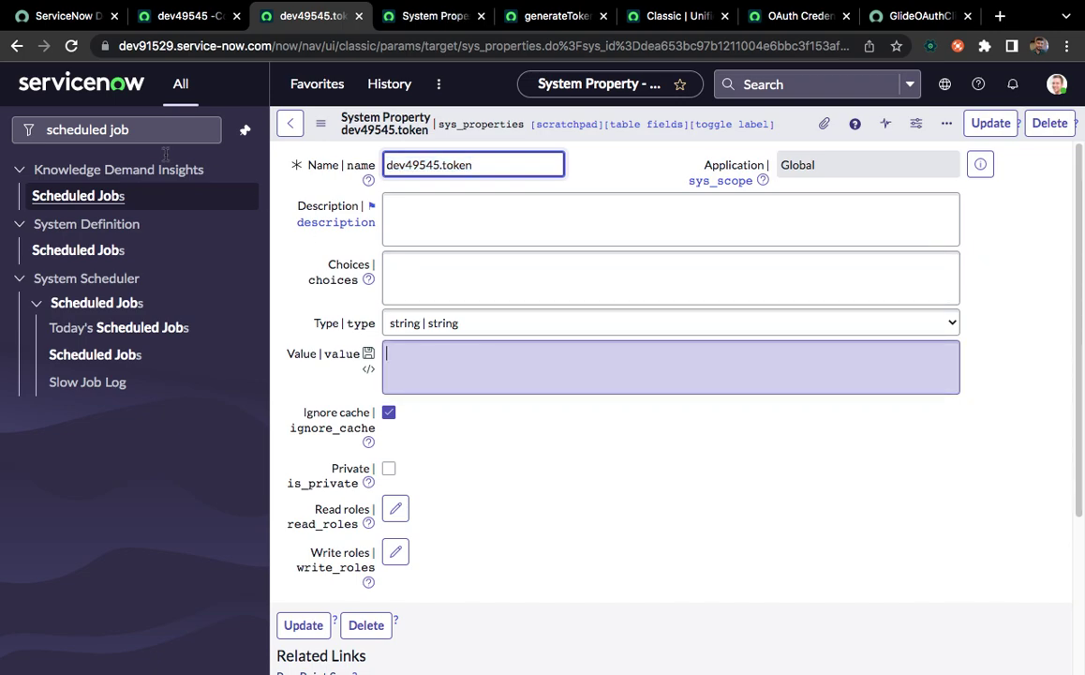
left_click(71, 47)
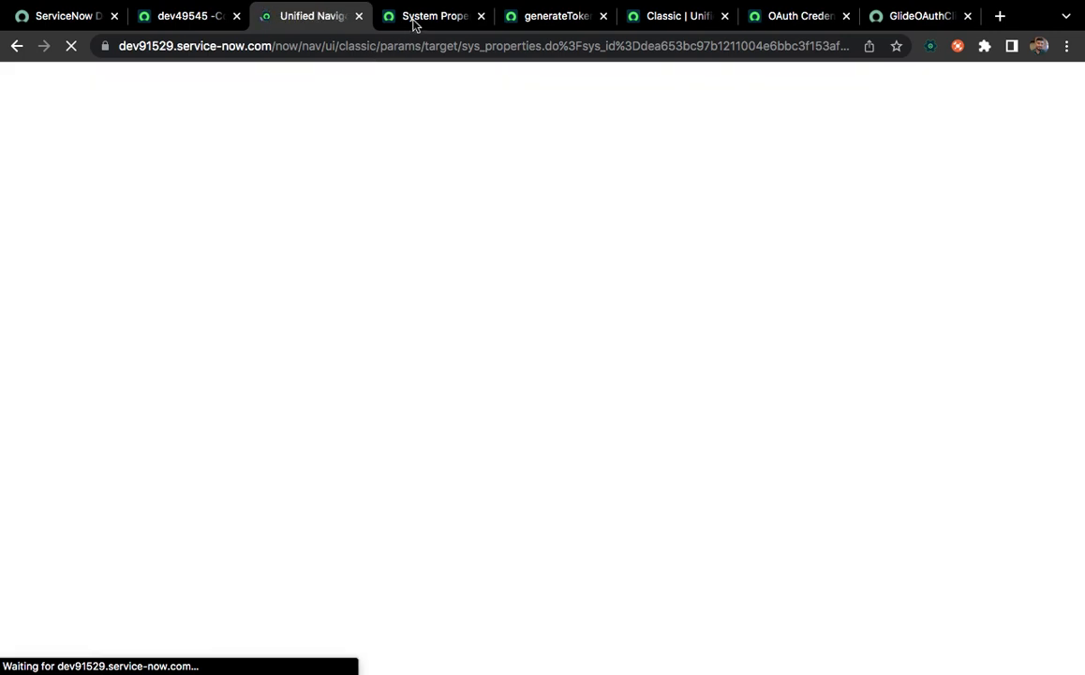
left_click(398, 19)
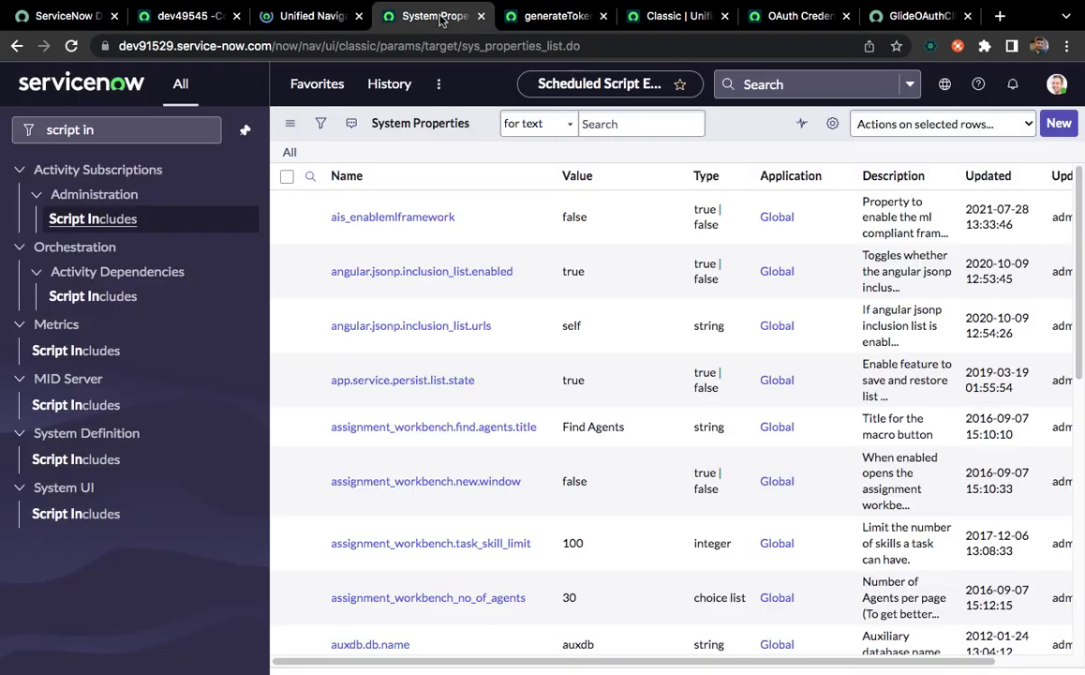
left_click(17, 45)
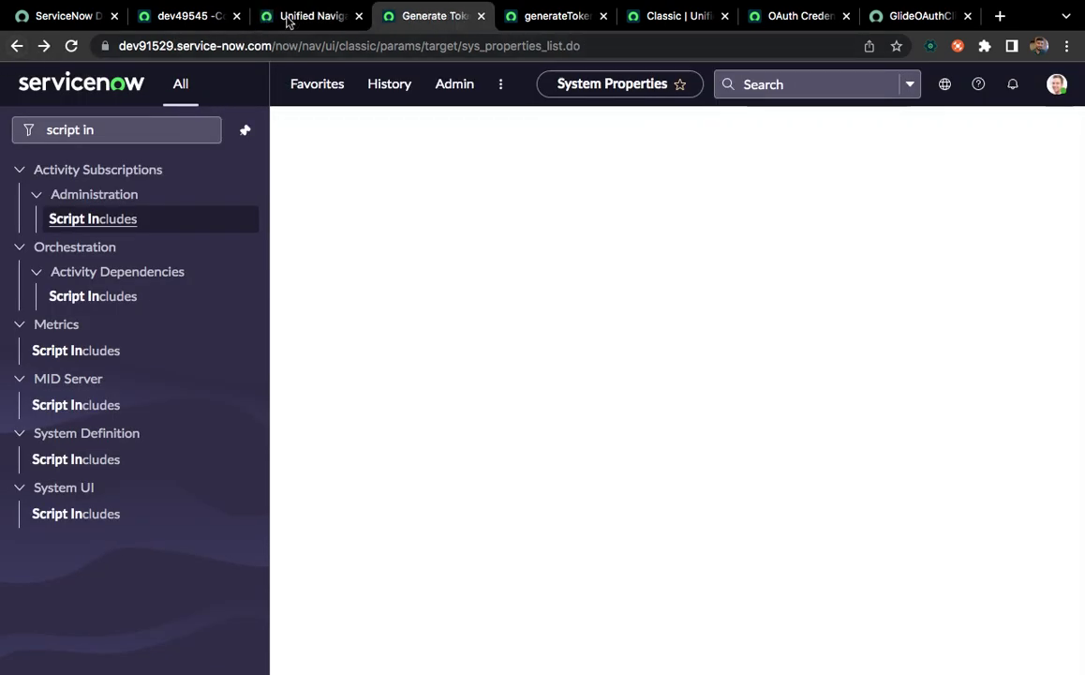
left_click(288, 19)
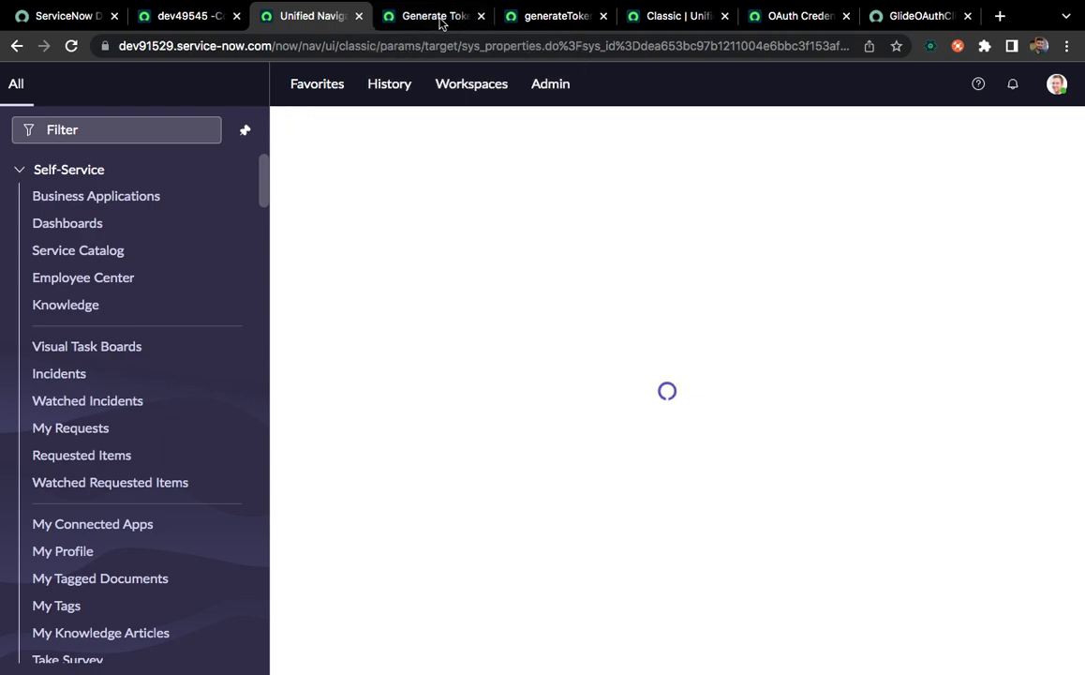
Look up the method name in the generateToken script include, set the job's script to new global.generateToken.getTokens(); and save it
left_click(436, 18)
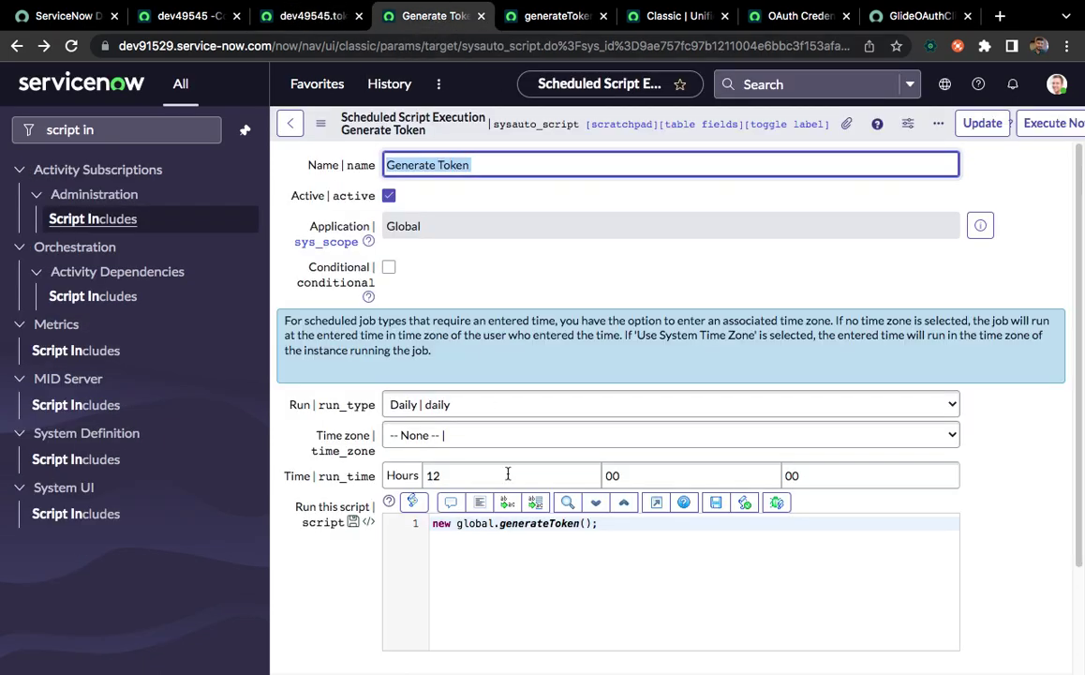
left_click(544, 17)
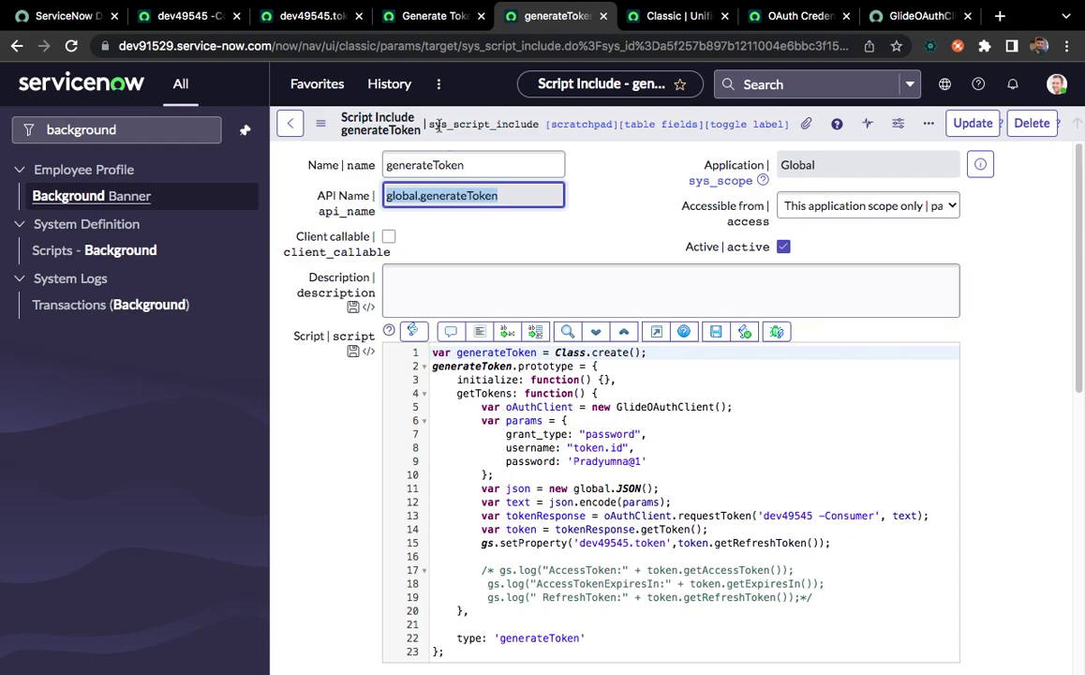
left_click(487, 395)
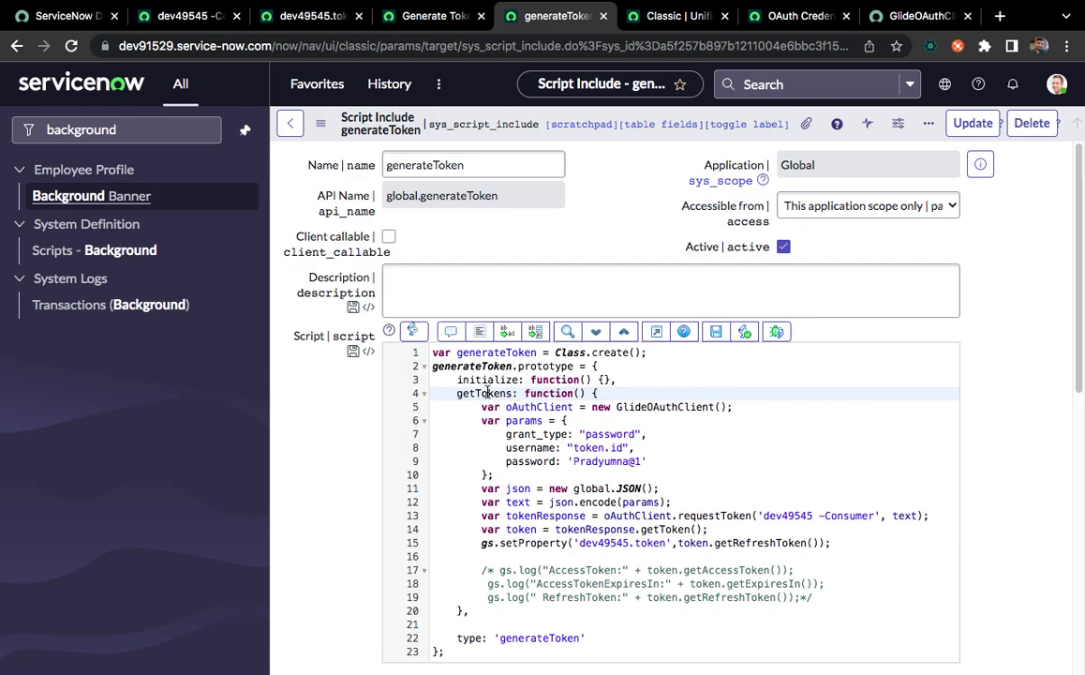
double_click(478, 394)
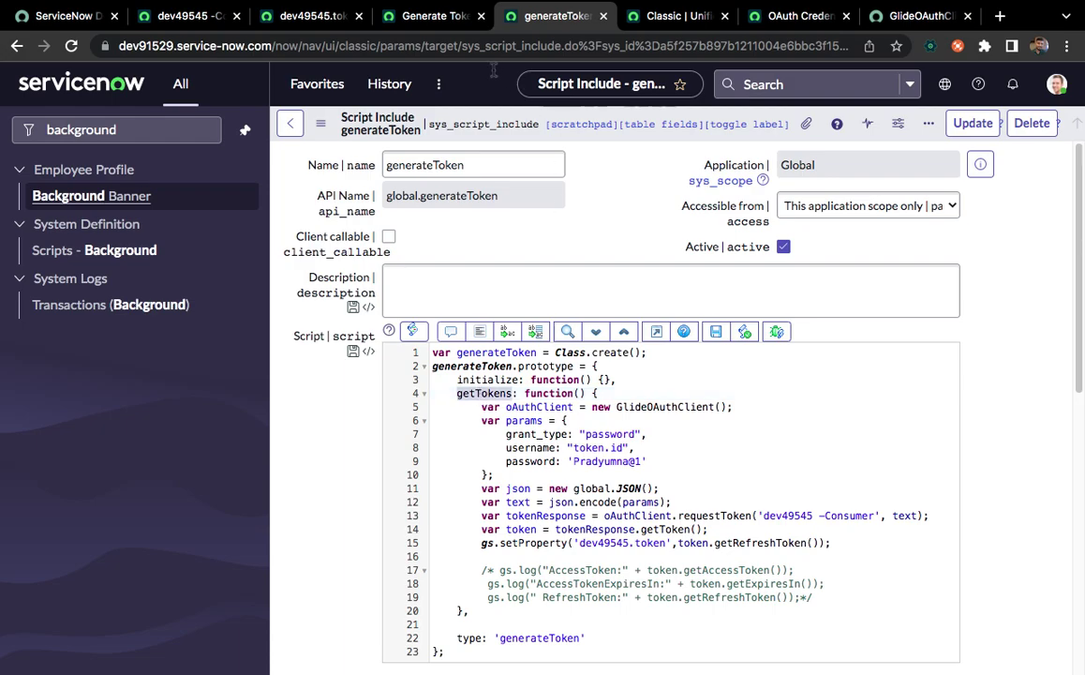
left_click(432, 16)
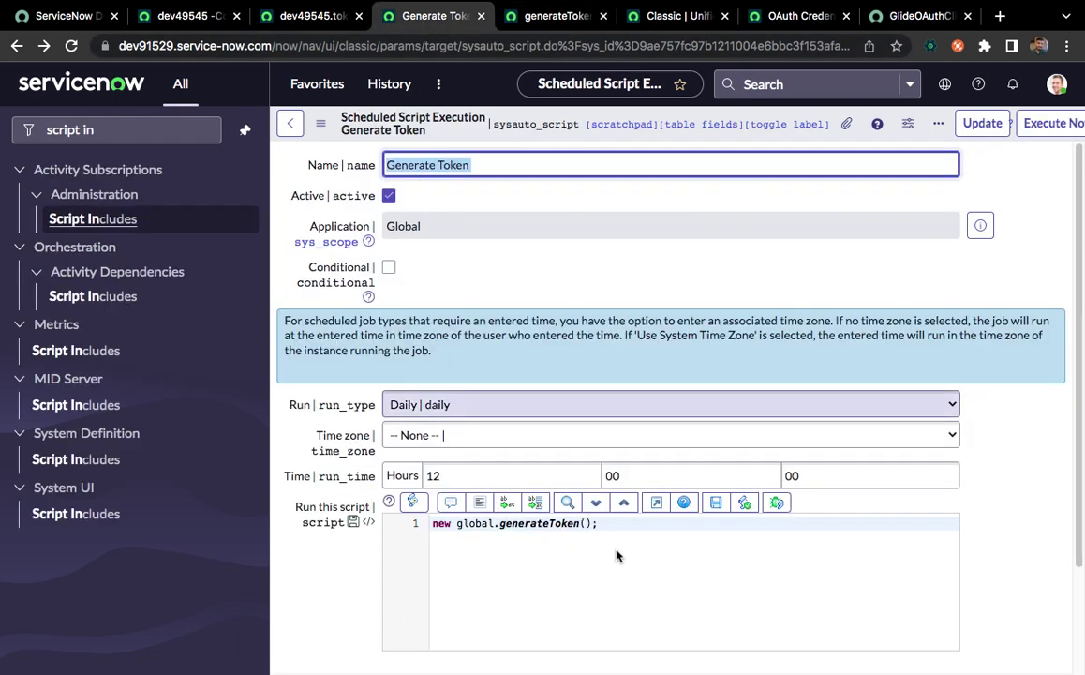
left_click(582, 525)
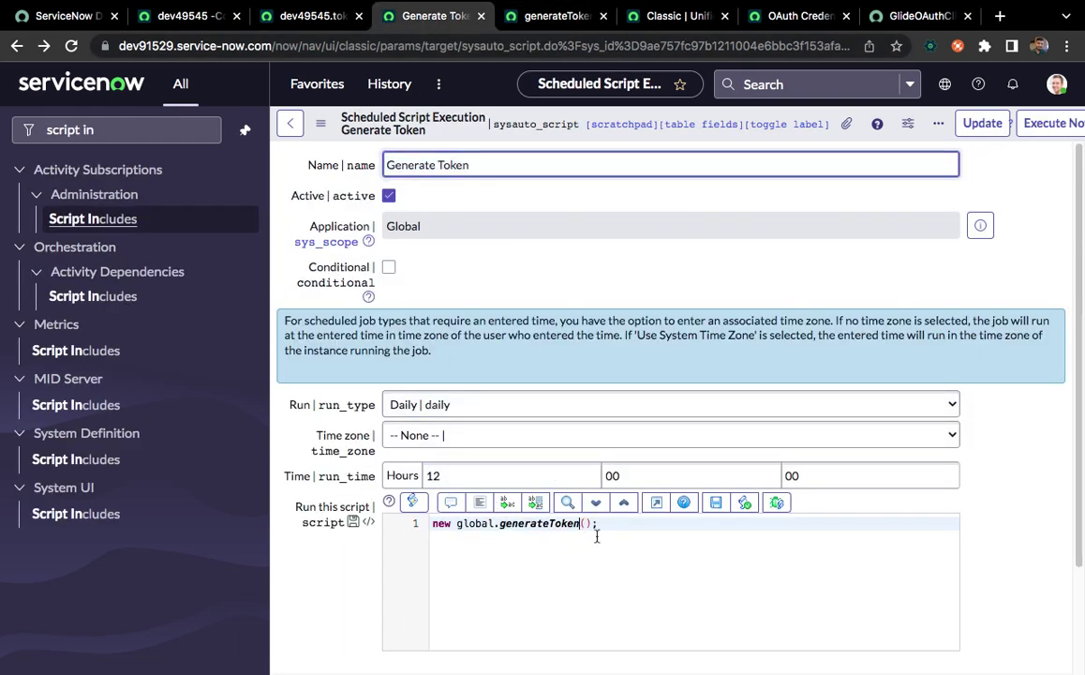
type(".getTokens")
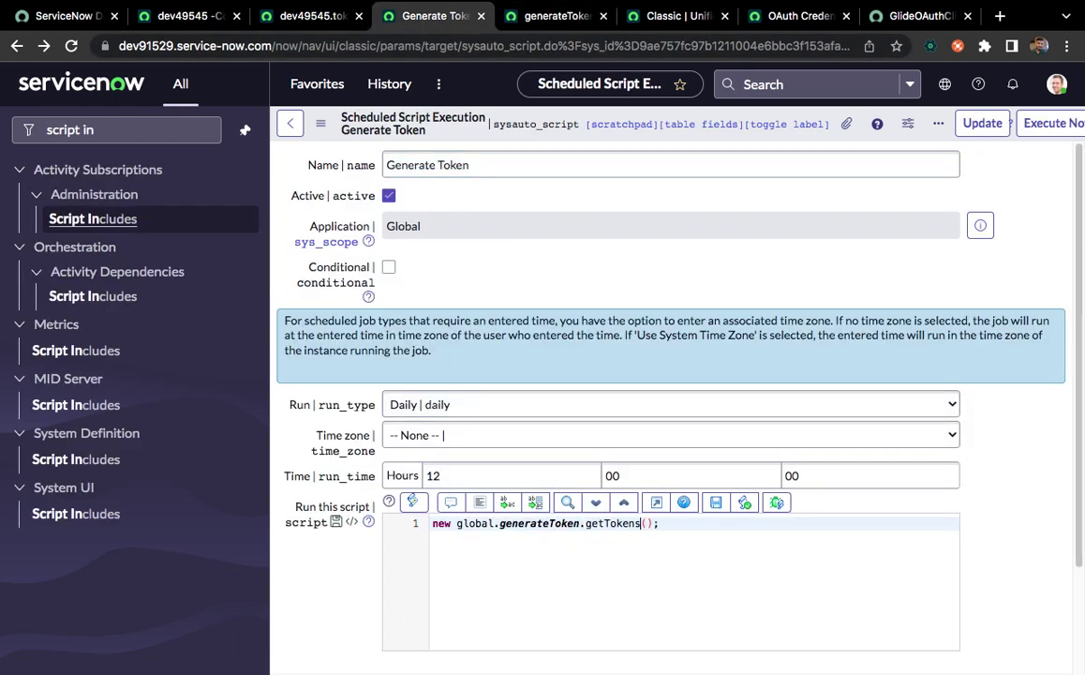
left_click(479, 502)
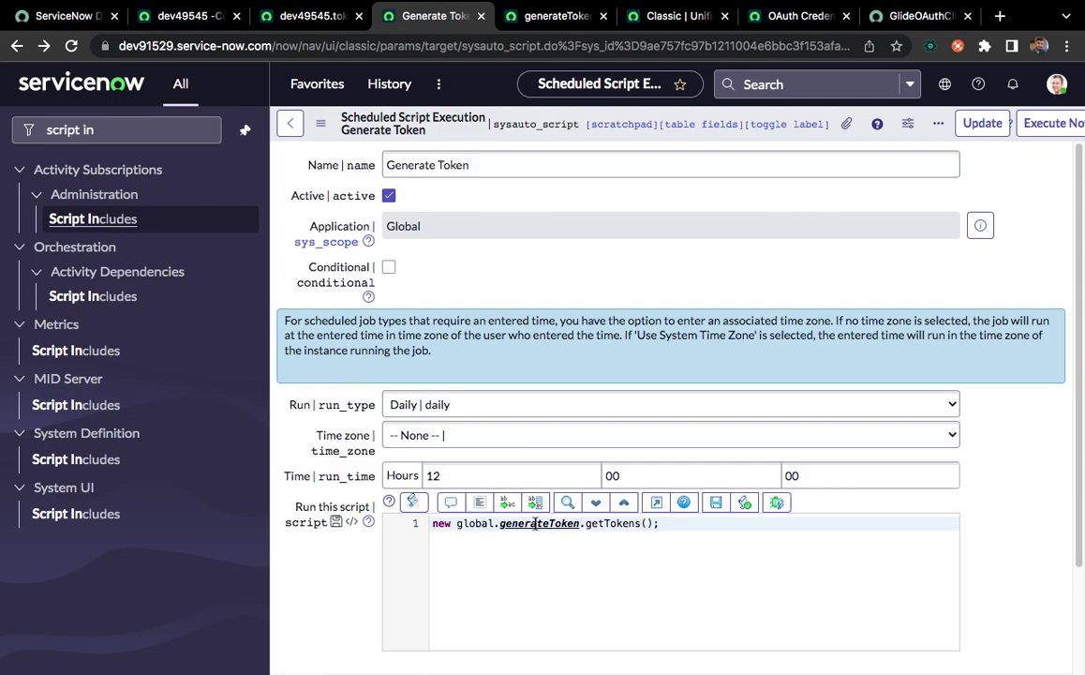
double_click(539, 523)
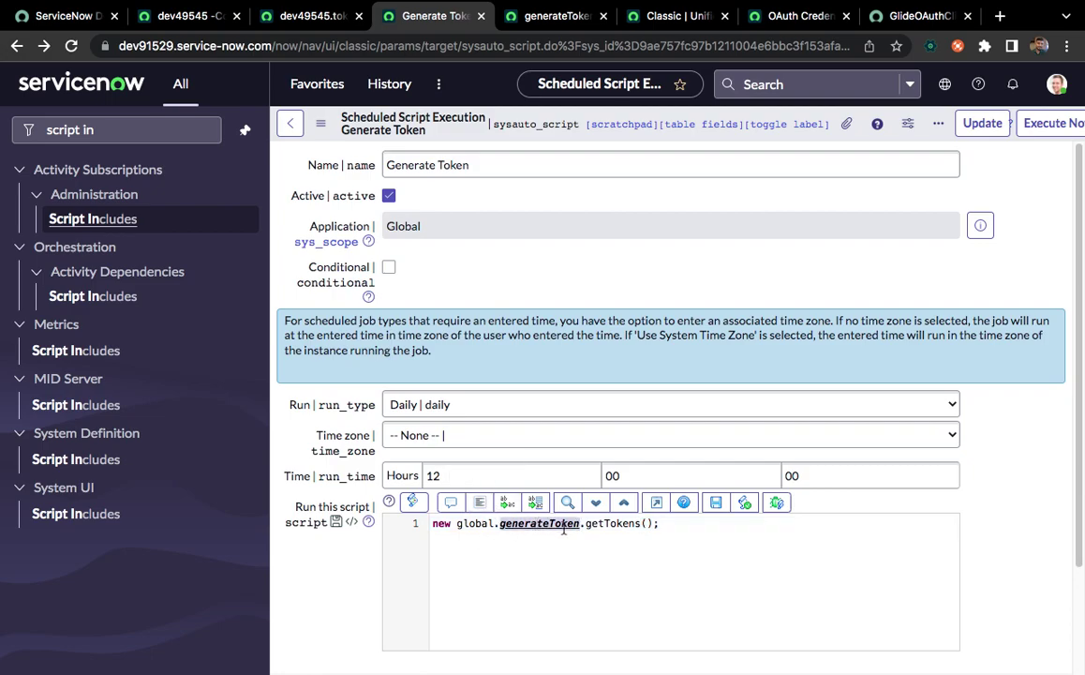
left_click(717, 504)
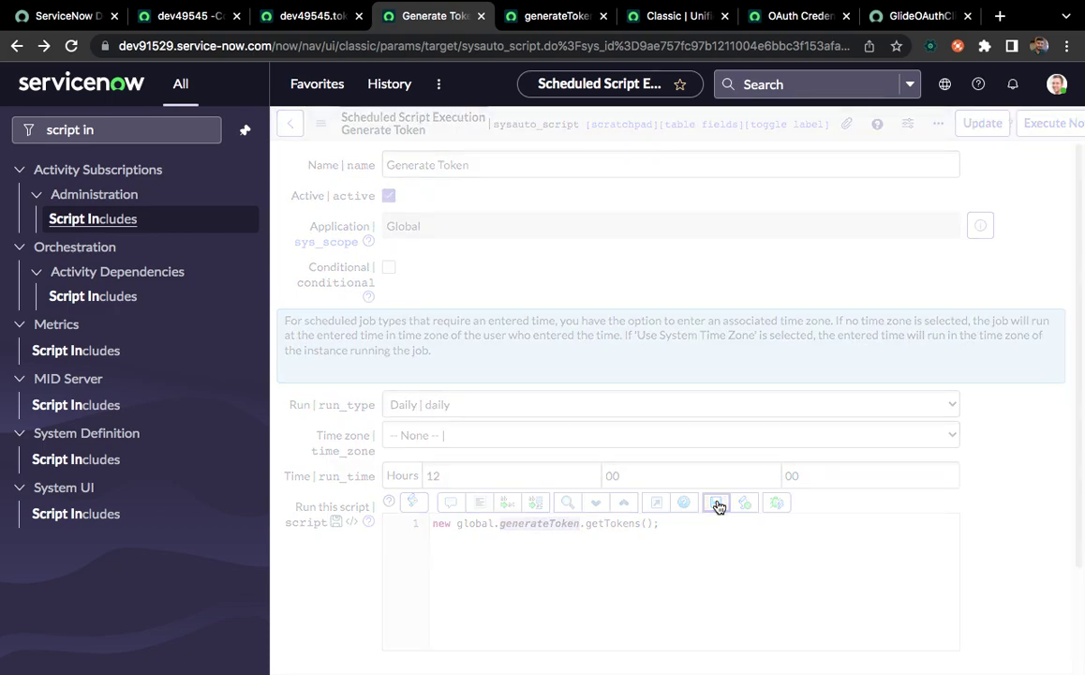
Execute the Generate Token job with the getTokens call and check the dev49545.token property for a stored token
left_click(309, 16)
left_click(427, 16)
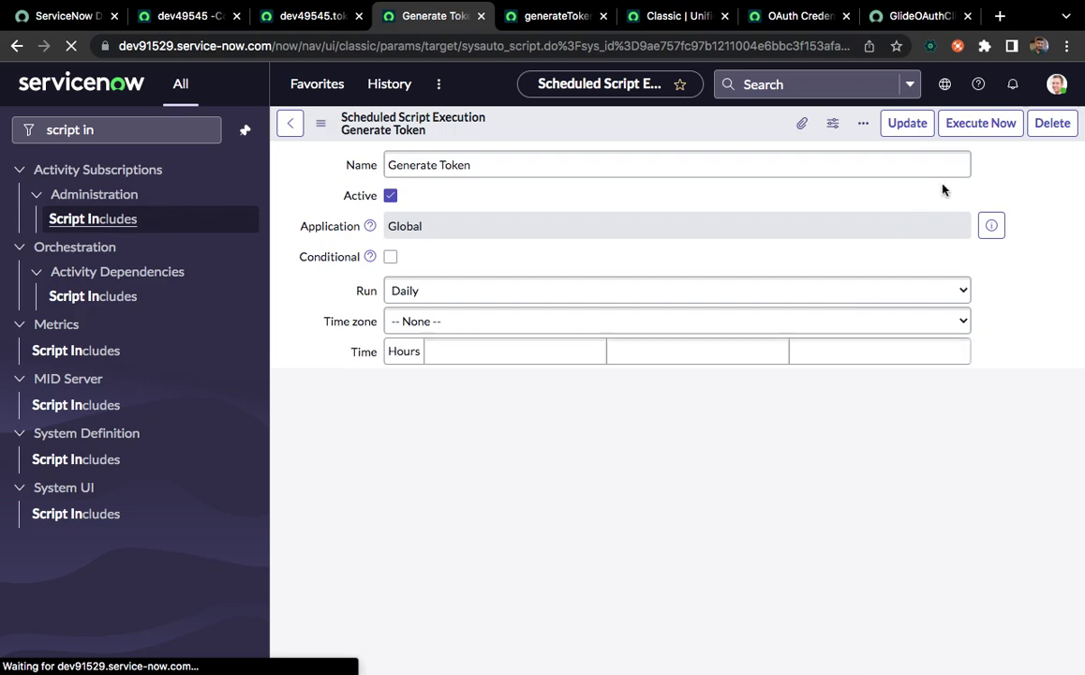
left_click(980, 135)
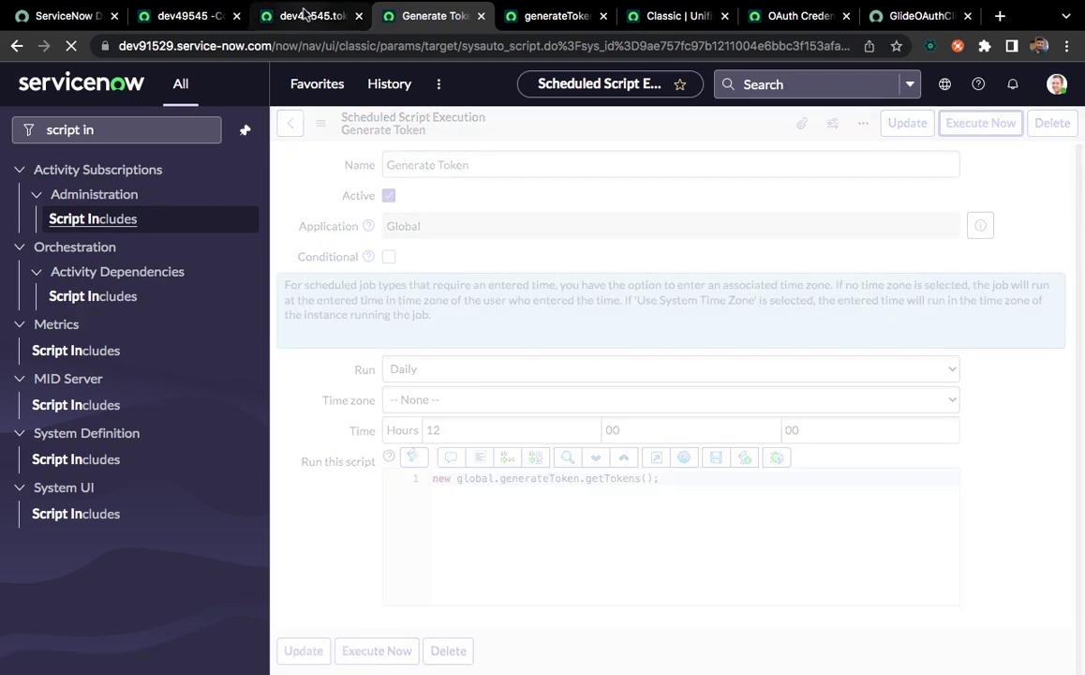
left_click(309, 15)
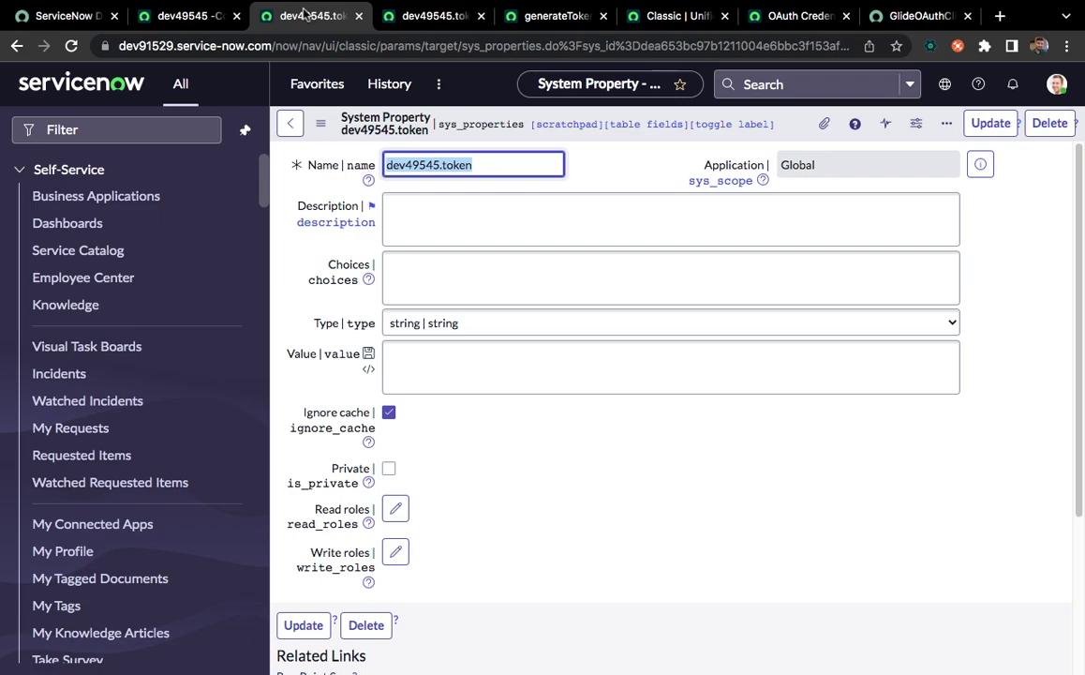
left_click(434, 28)
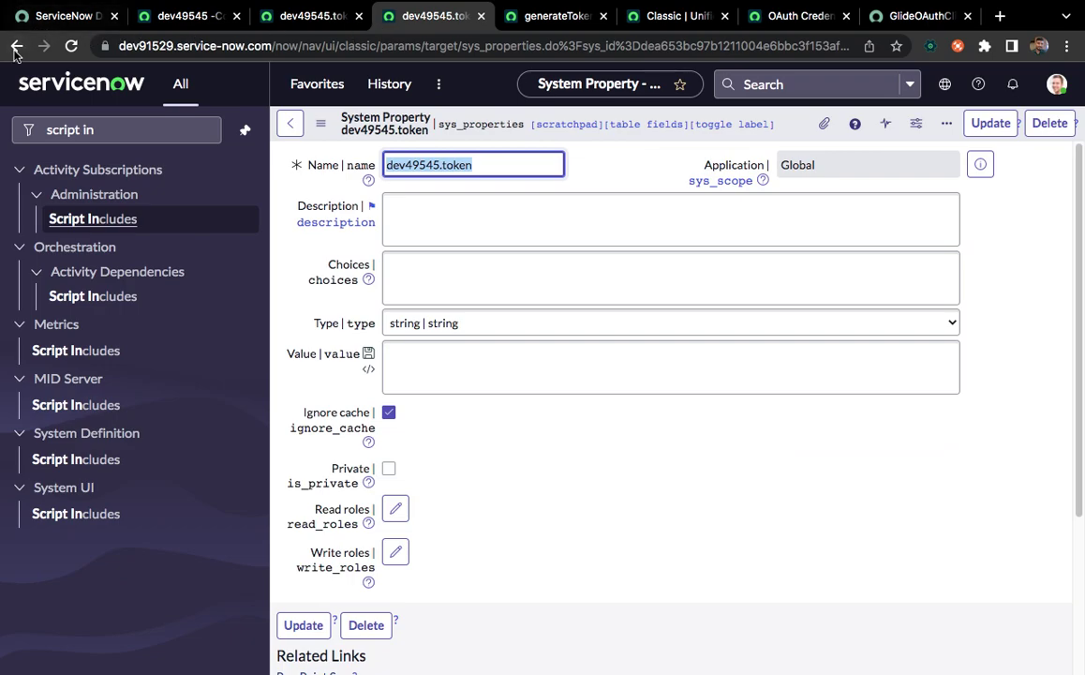
key("Return")
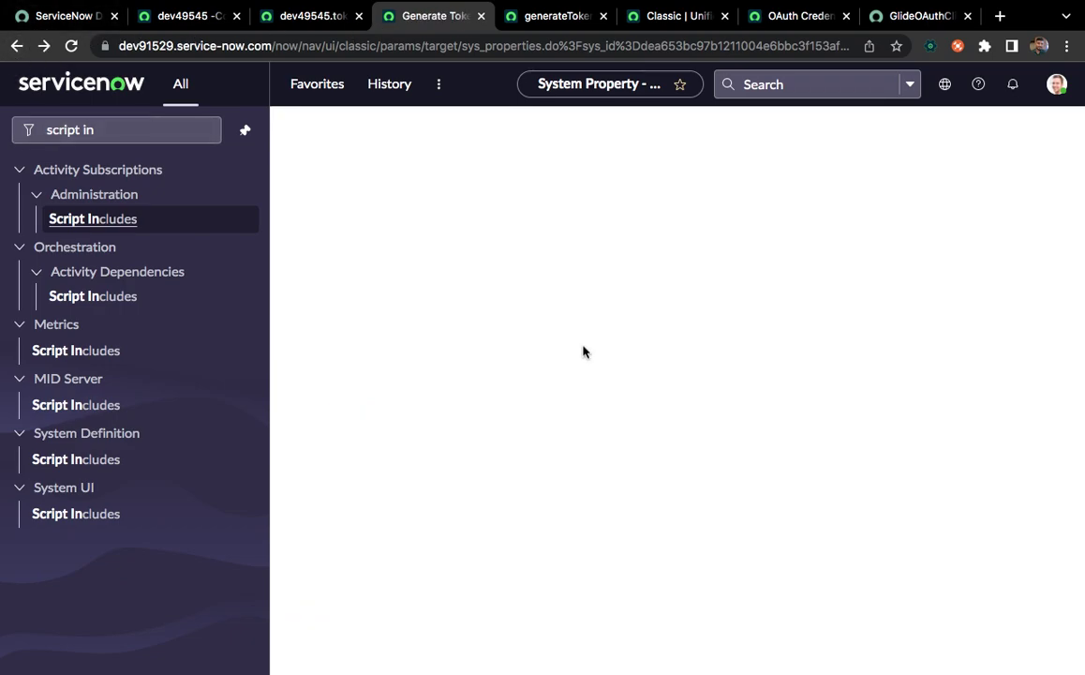
left_click(315, 26)
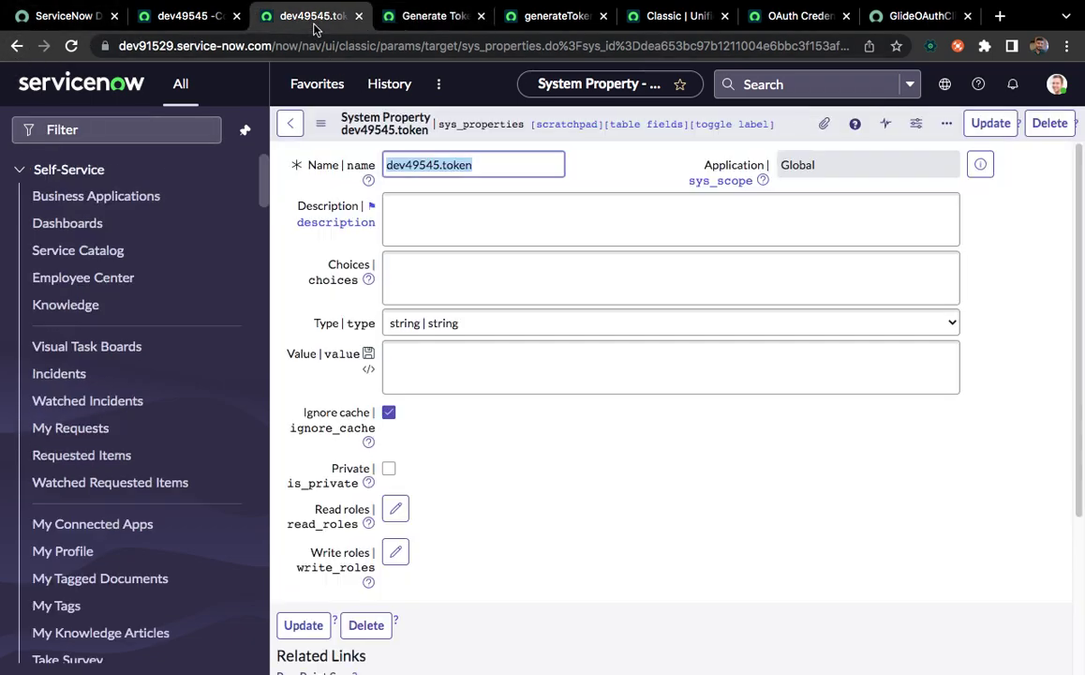
Correct the Generate Token job's script to new global.generateToken().getTokens(); and save the record
left_click(416, 28)
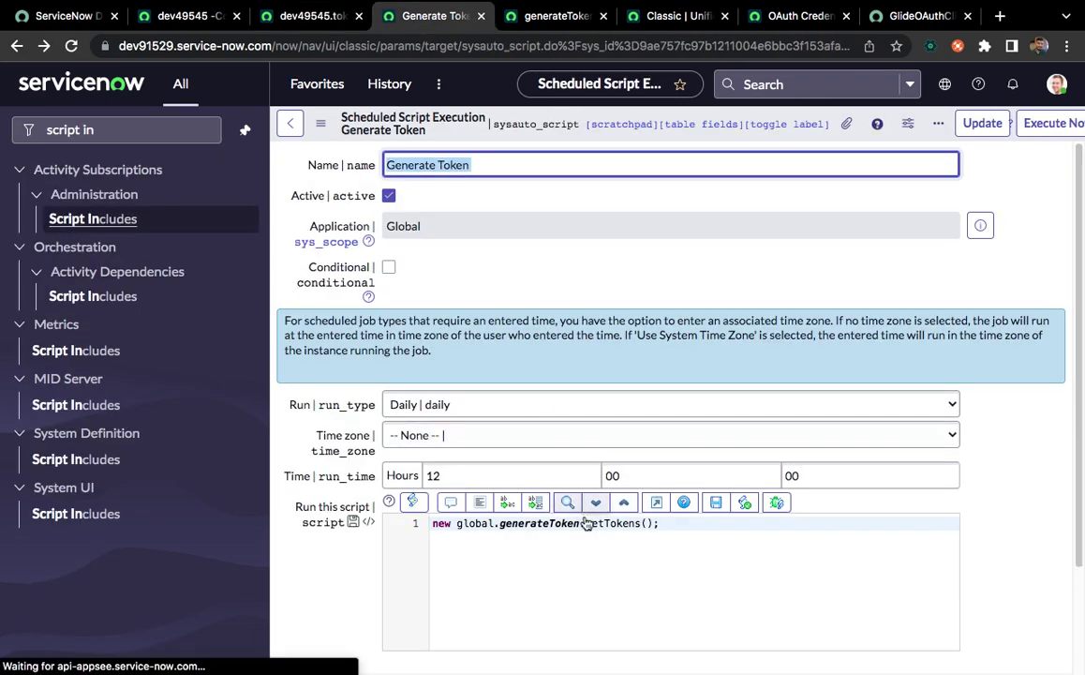
left_click(582, 523)
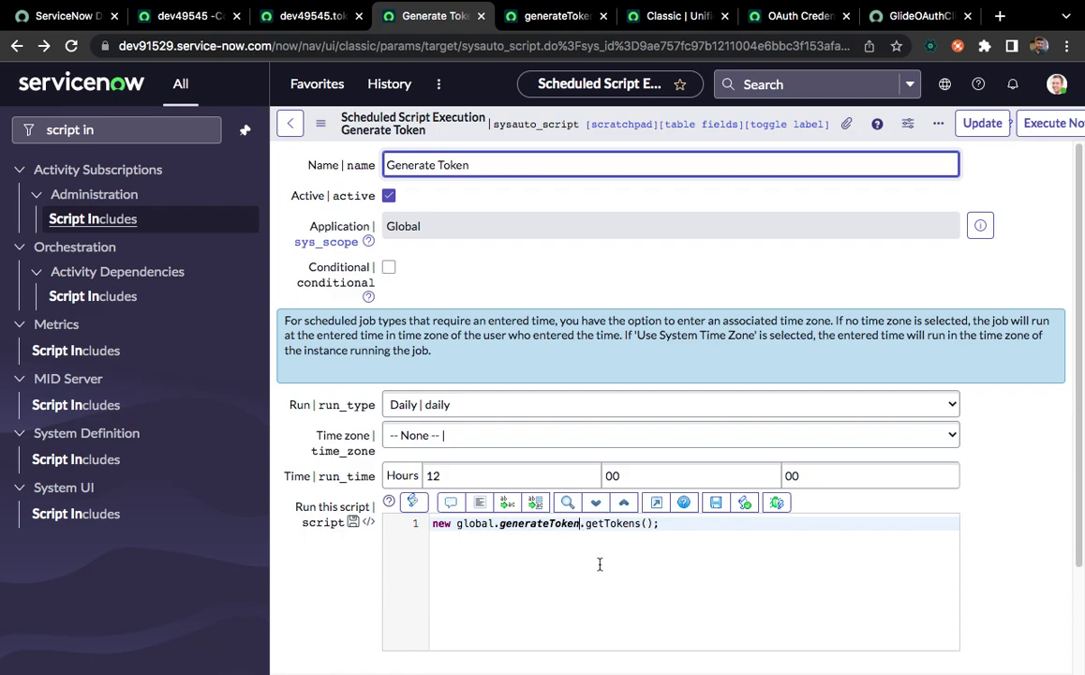
type("(")
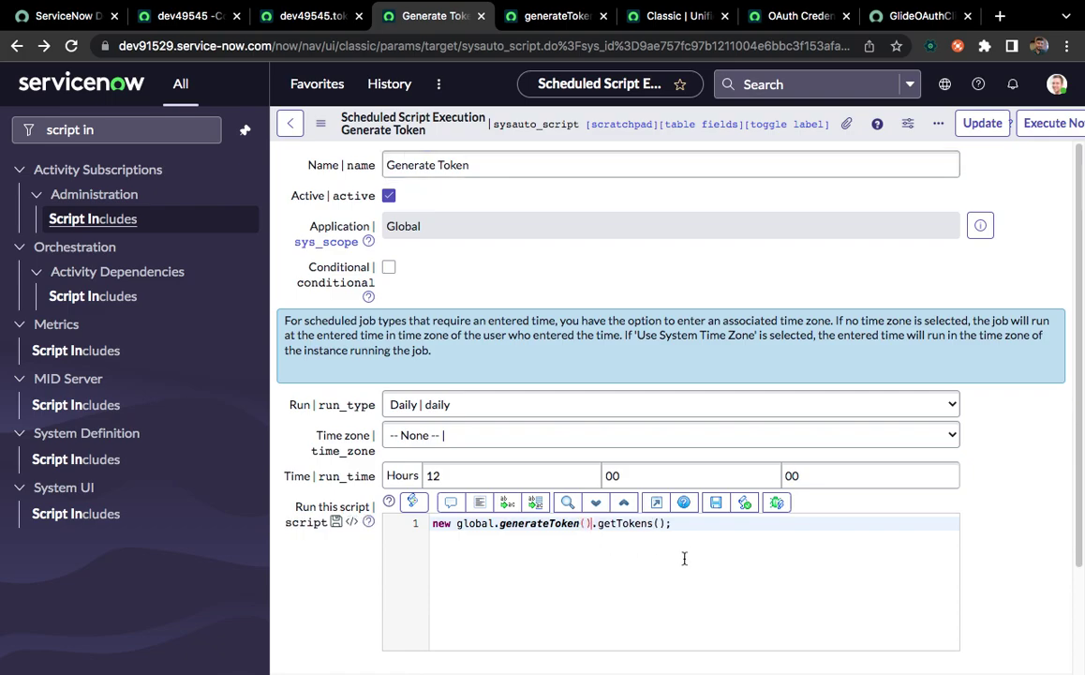
left_click(716, 505)
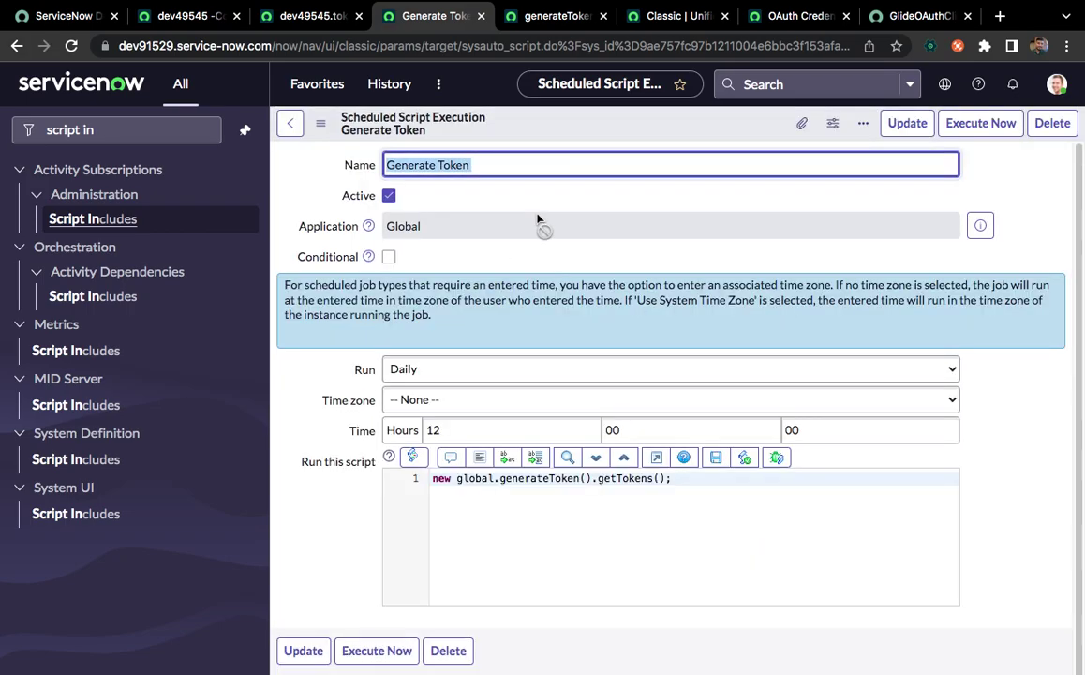
Execute the corrected Generate Token job and inspect the value of the dev49545.token system property
left_click(1036, 125)
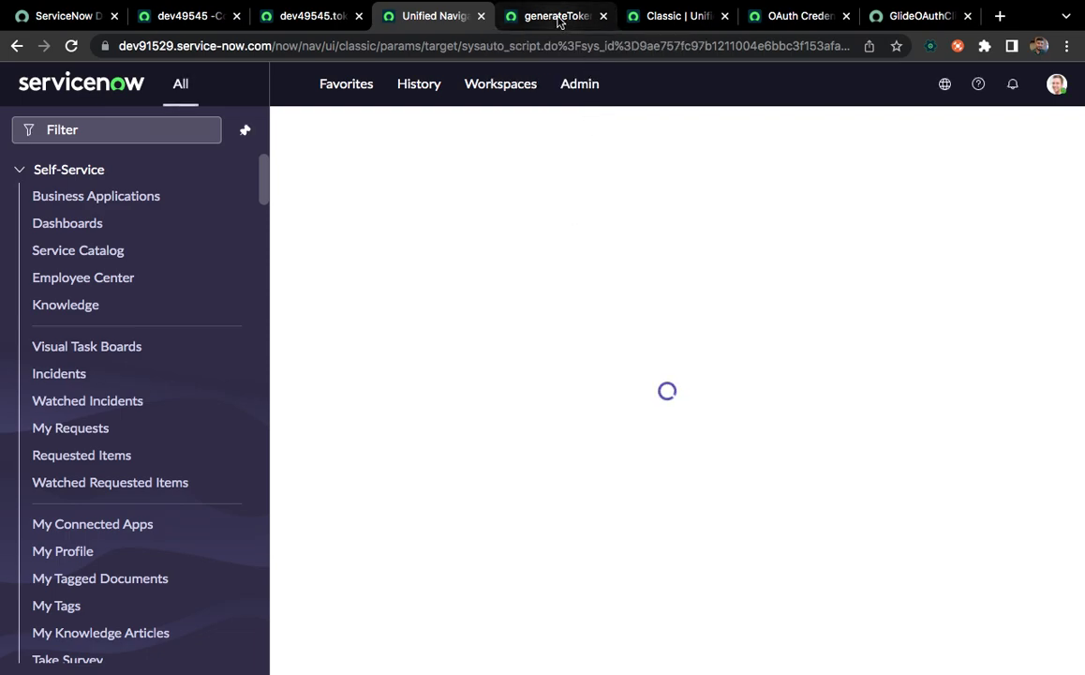
left_click(558, 17)
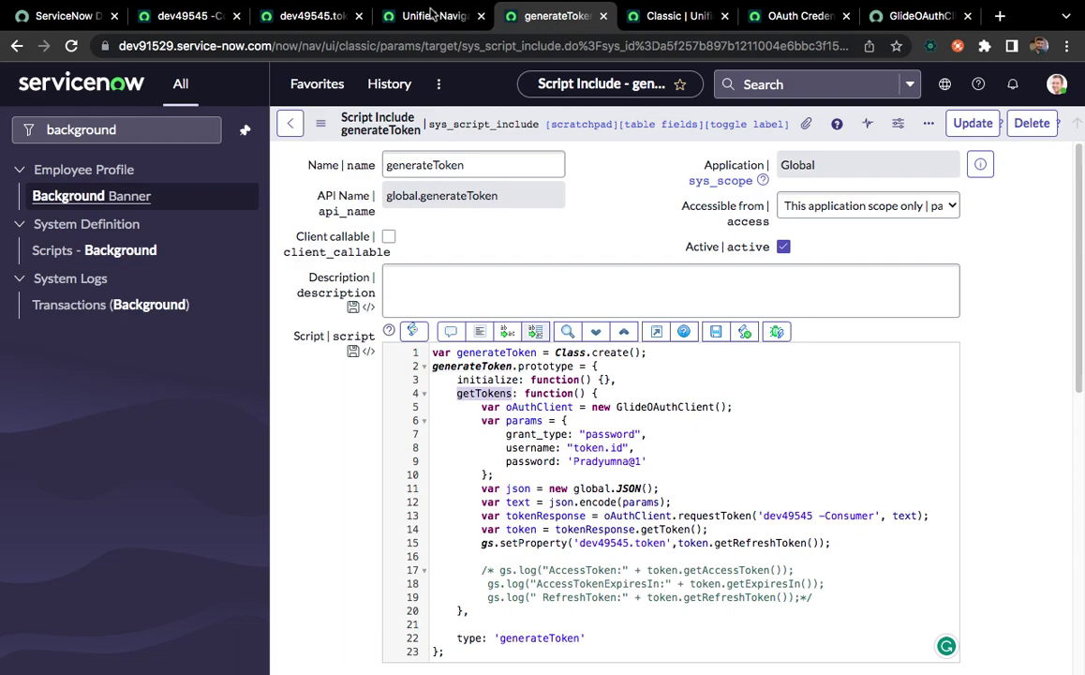
left_click(430, 14)
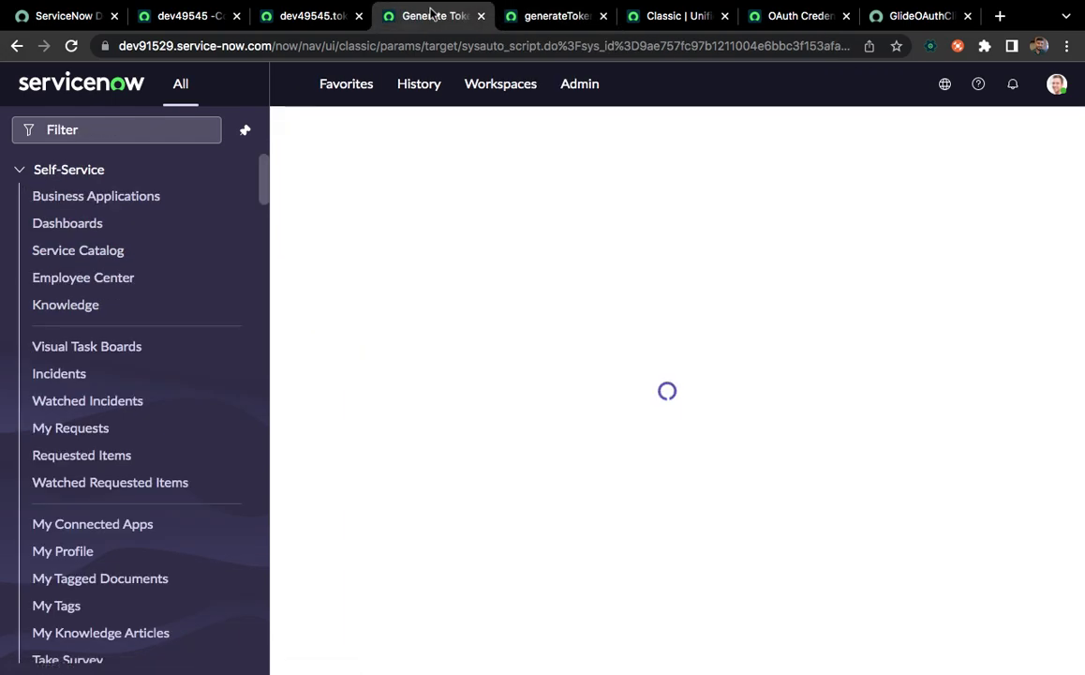
left_click(318, 28)
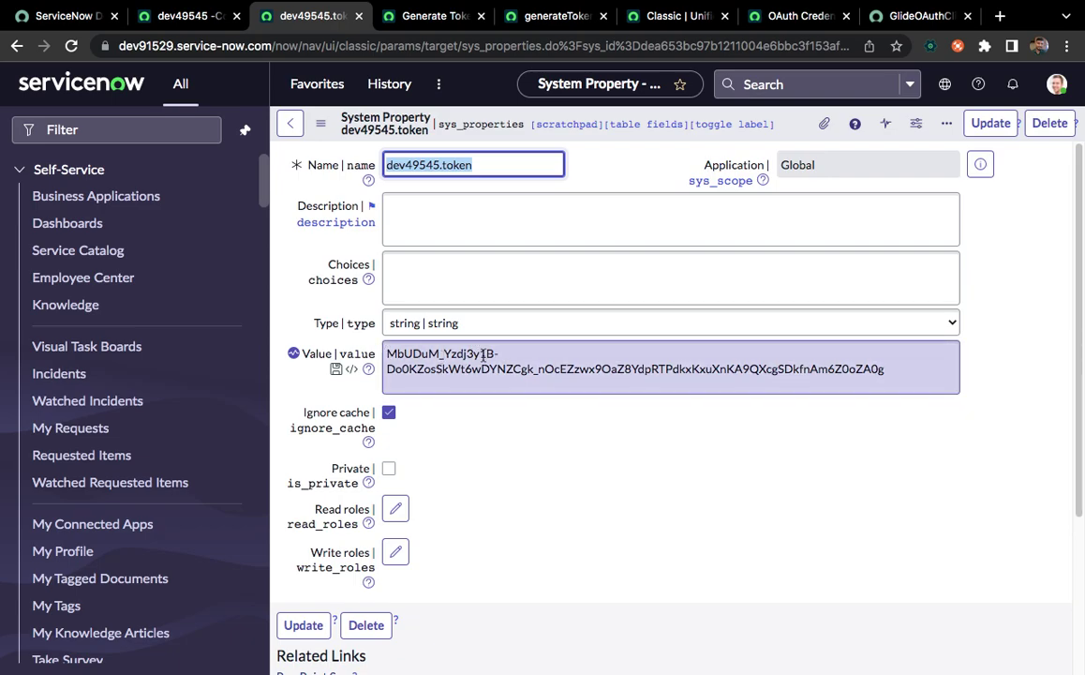
Switch between the dev49545.token property and the dev91529 - Provider application registry on dev49545 to review both sides of the OAuth setup
key("ctrl+Right")
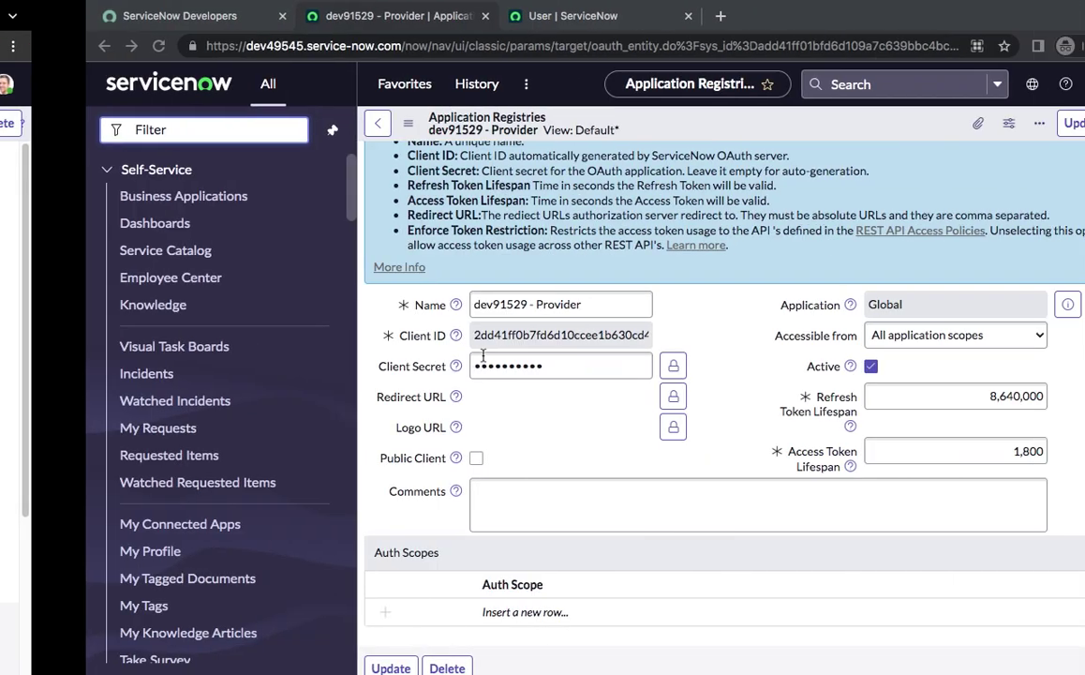
key("ctrl+Left")
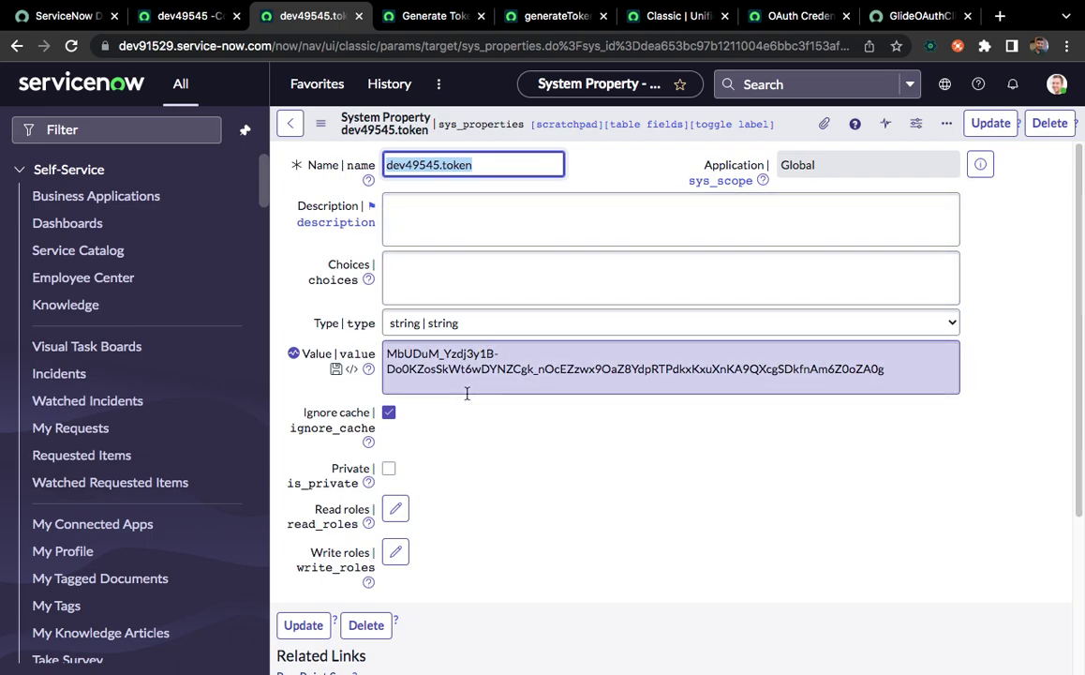
key("ctrl+Right")
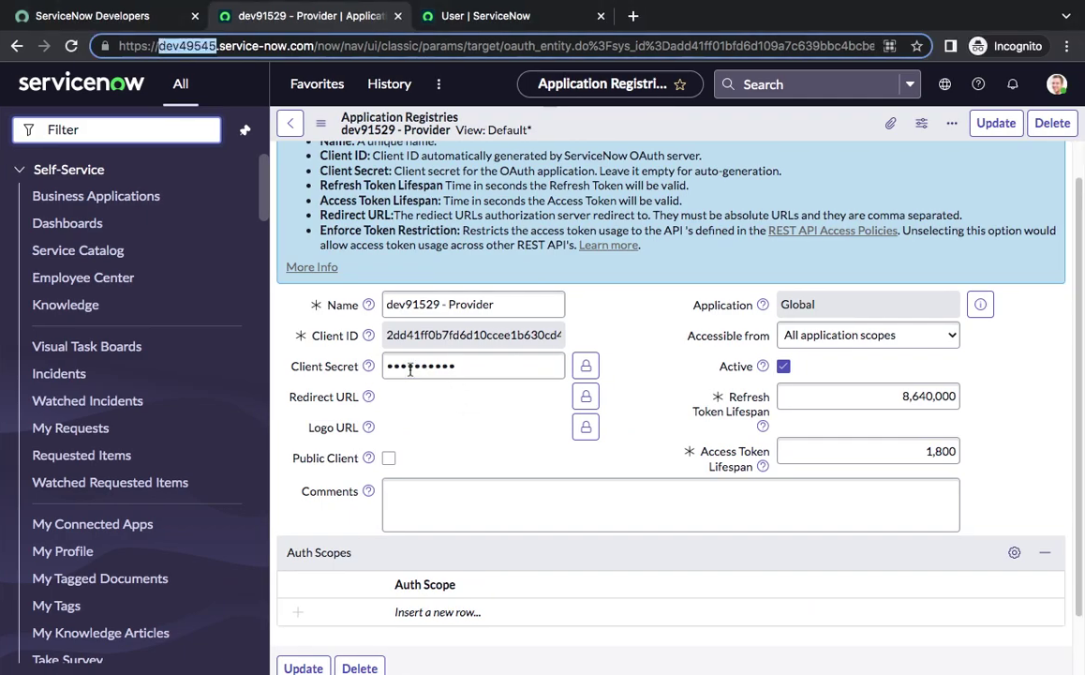